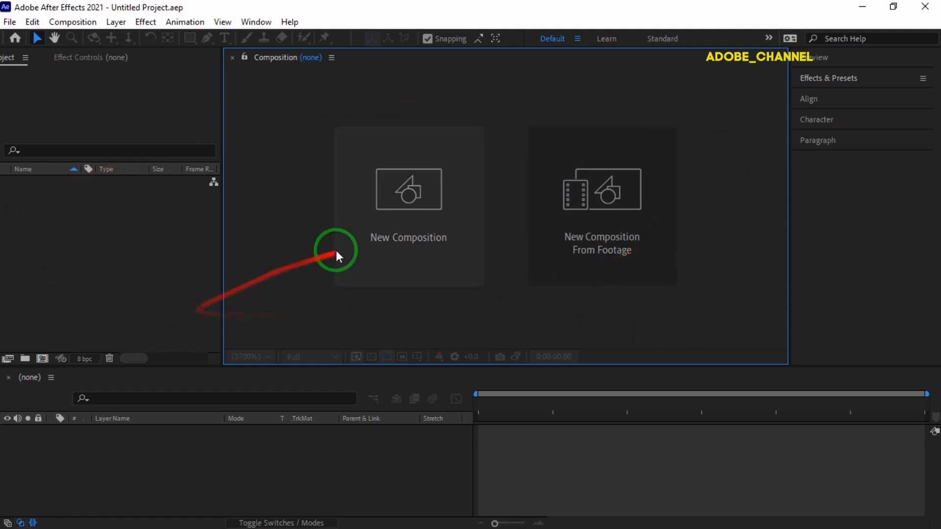
- Create a new 1920 × 1080 px composition named "main" at 25 fps with a 30-second duration
{"action": "left_click", "coordinate": [337, 252]}
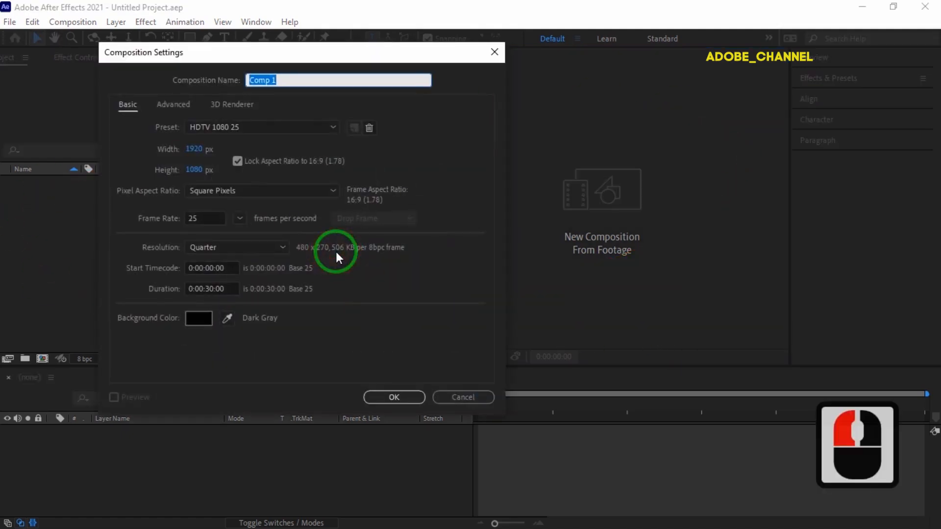
{"action": "type", "text": "main"}
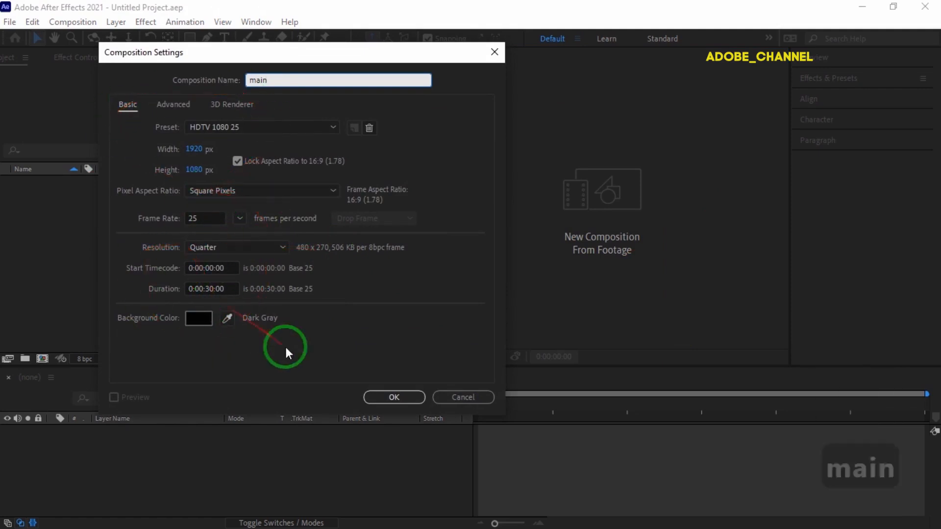
{"action": "left_click", "coordinate": [389, 398]}
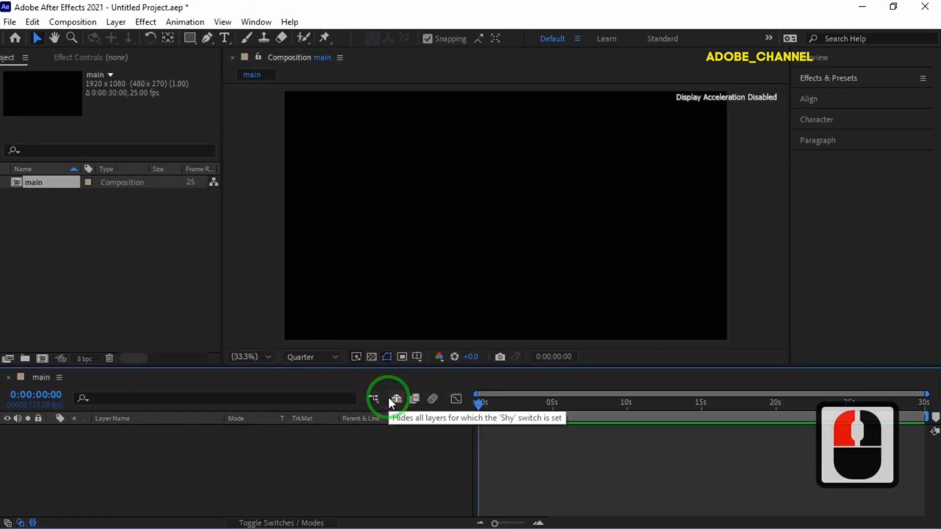
- Add a 1920 × 1080 px off-white solid layer named "bg" to the main composition
{"action": "right_click", "coordinate": [261, 446]}
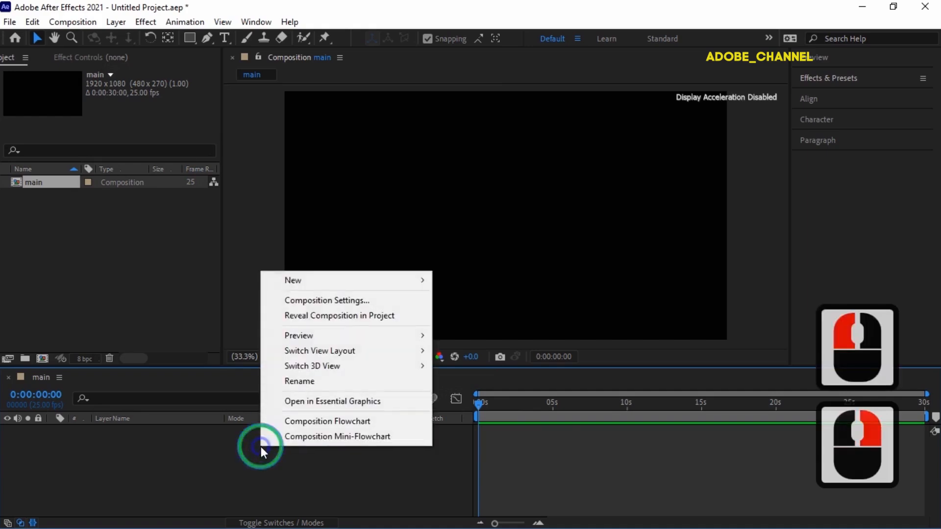
{"action": "mouse_move", "coordinate": [420, 279]}
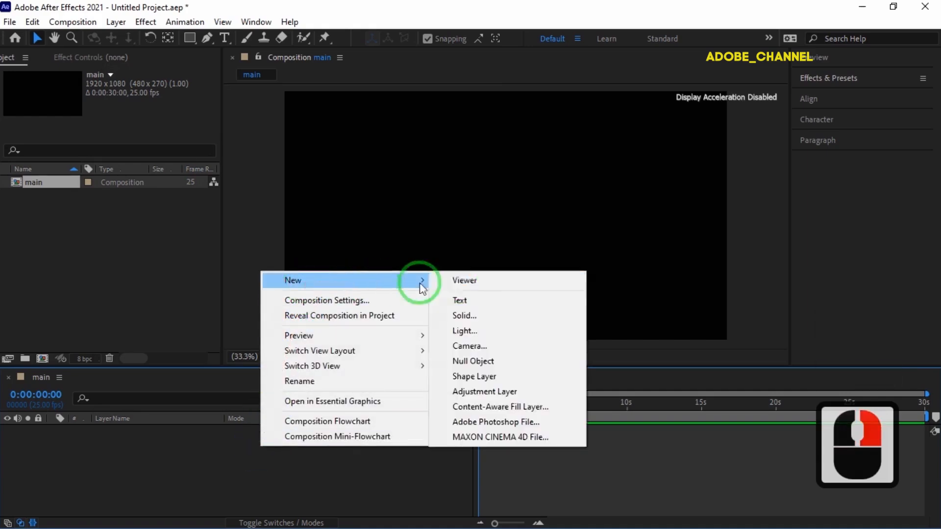
{"action": "left_click", "coordinate": [481, 317]}
{"action": "type", "text": "bg"}
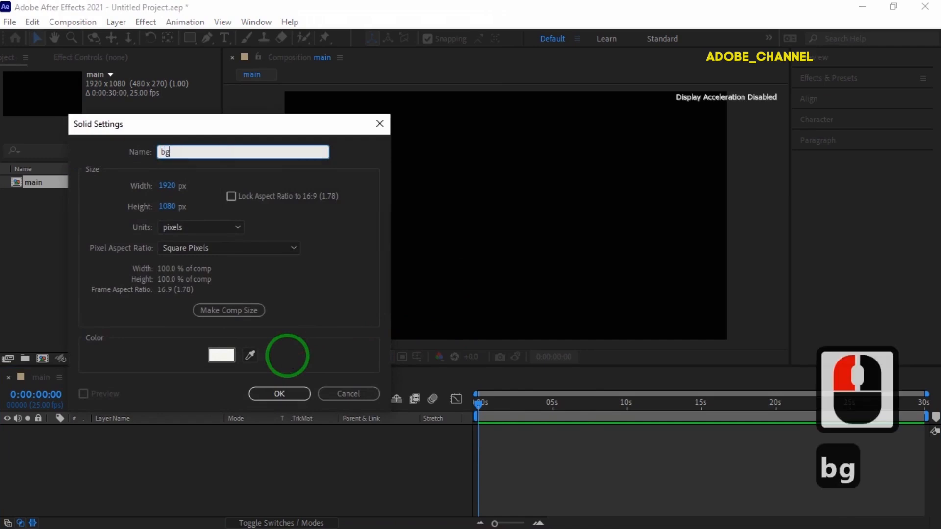
{"action": "left_click", "coordinate": [294, 393]}
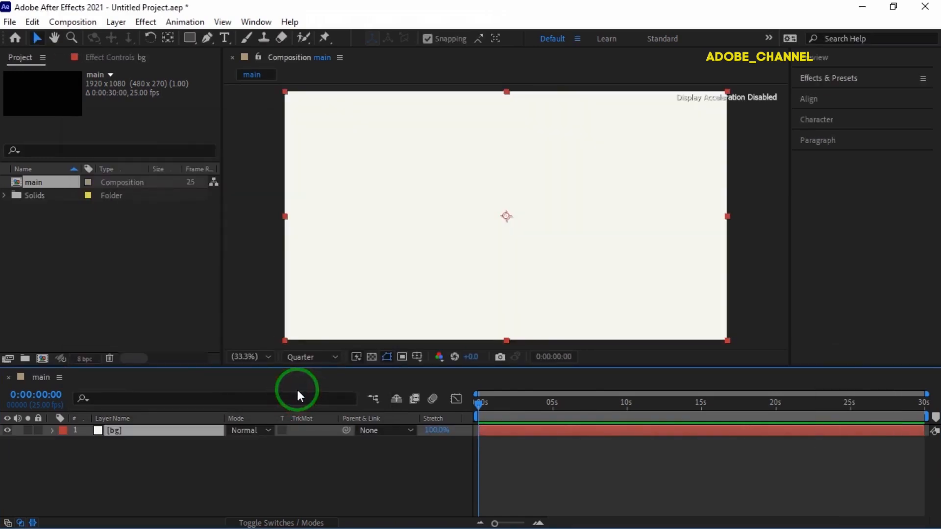
- Find the 4-Color Gradient effect by searching for "4-" and apply it to the bg layer
{"action": "left_click", "coordinate": [830, 82]}
{"action": "left_click", "coordinate": [808, 94]}
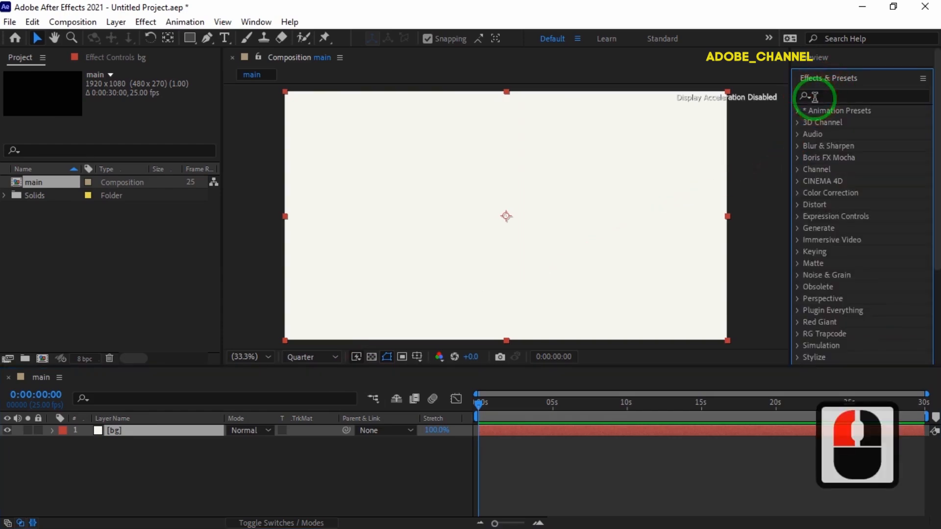
{"action": "left_click", "coordinate": [814, 97]}
{"action": "type", "text": "4-"}
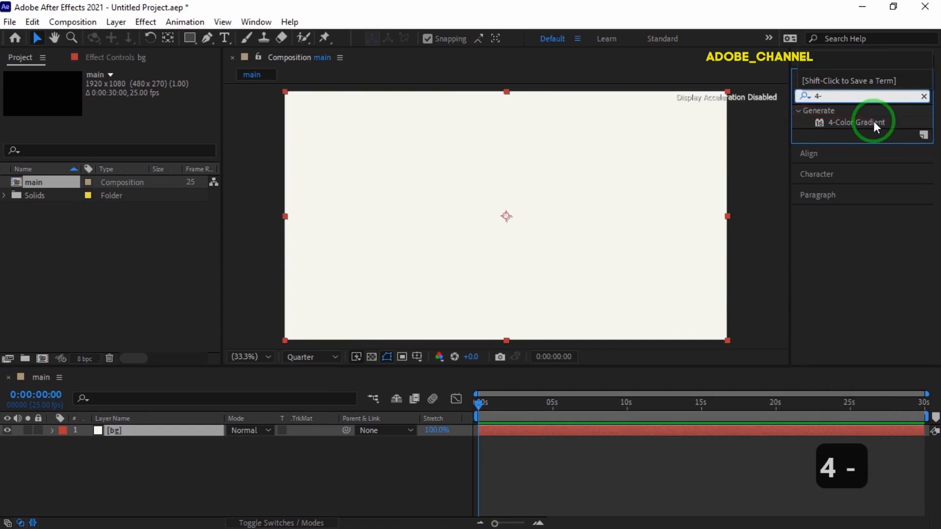
{"action": "double_click", "coordinate": [873, 122]}
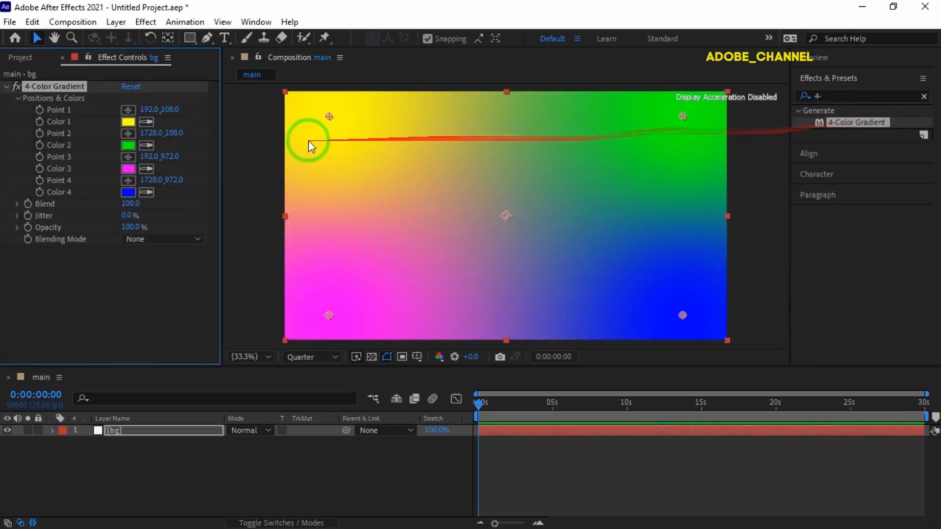
- Set Color 1 of the 4-Color Gradient to hex 585903
{"action": "left_click", "coordinate": [129, 124]}
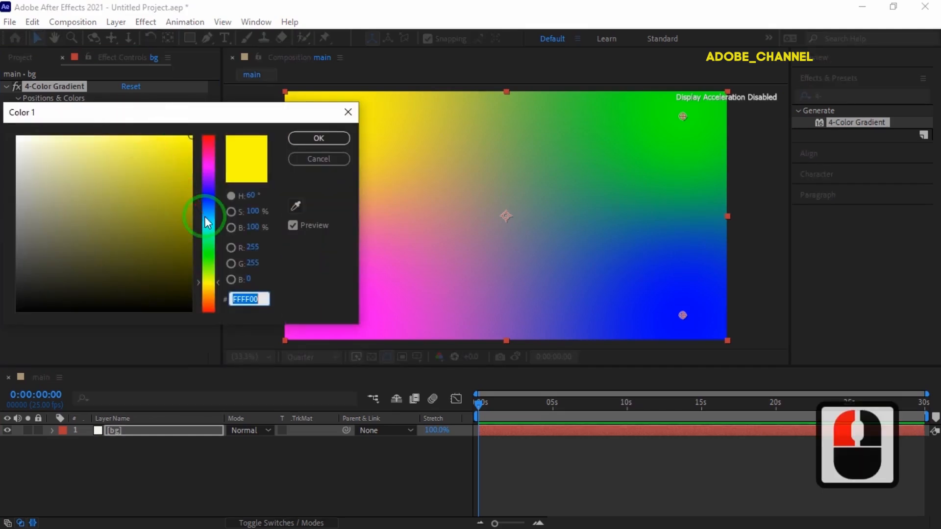
{"action": "type", "text": "58"}
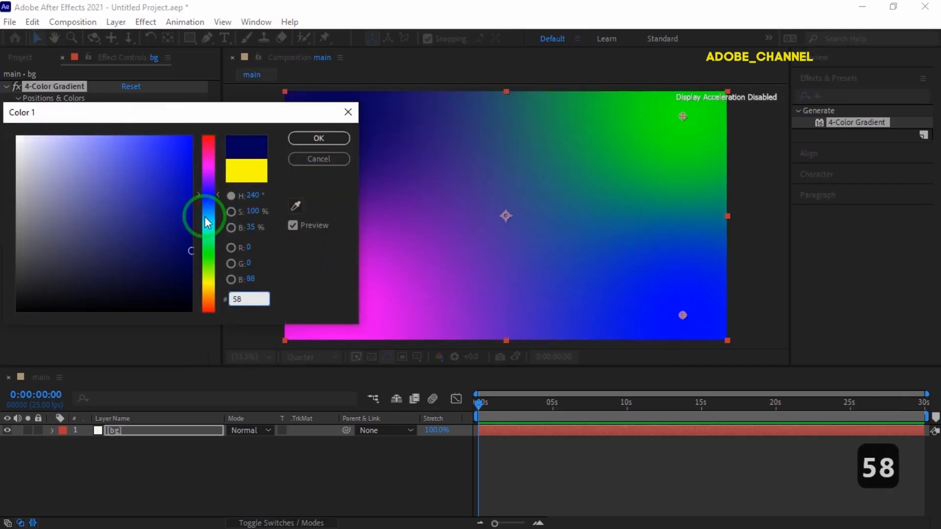
{"action": "type", "text": "5903"}
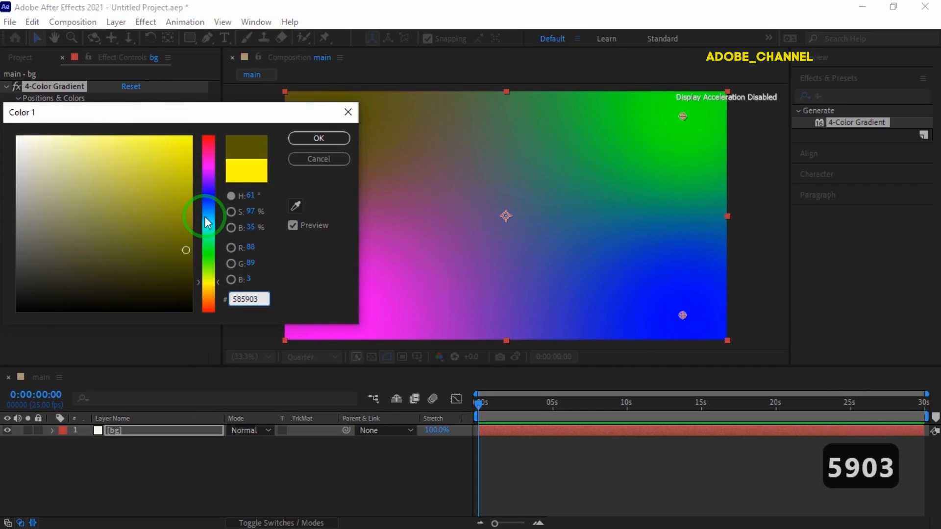
{"action": "key", "text": "Return"}
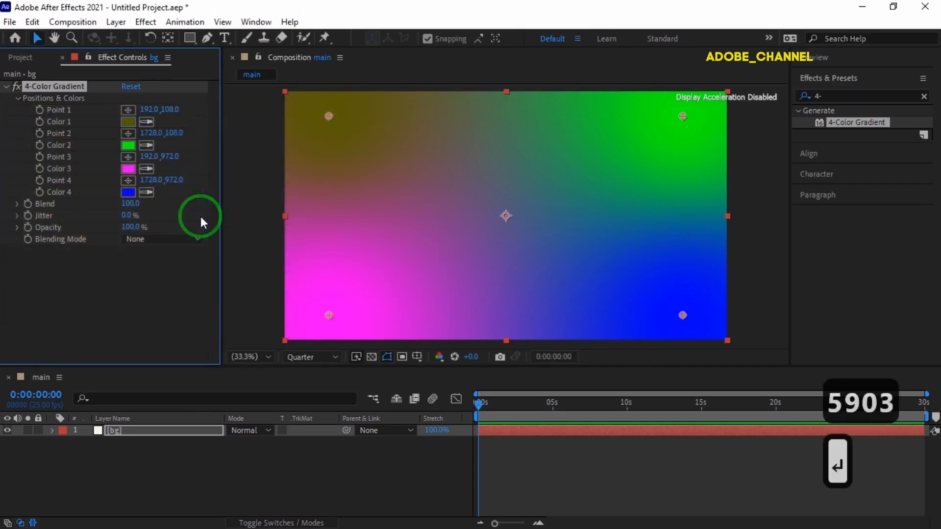
- Position Point 1 of the gradient at 432, 261
{"action": "left_click", "coordinate": [149, 109]}
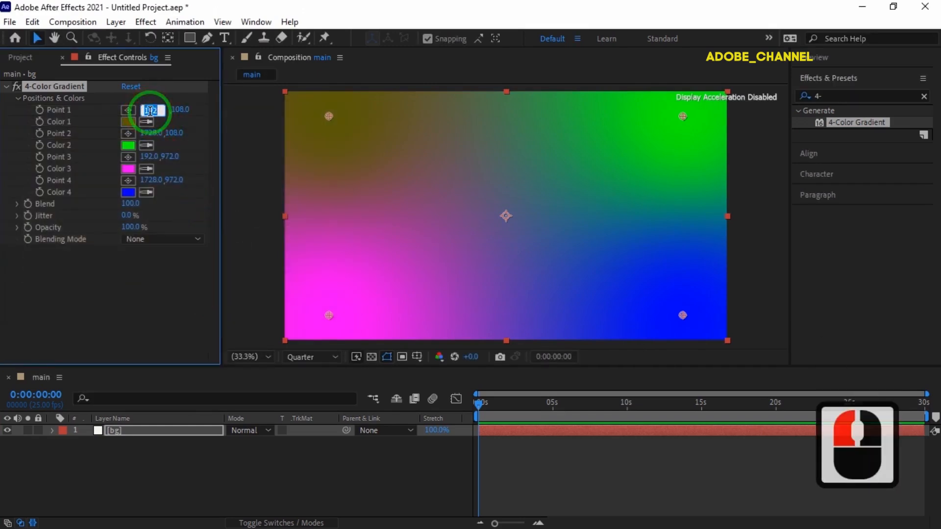
{"action": "type", "text": "432"}
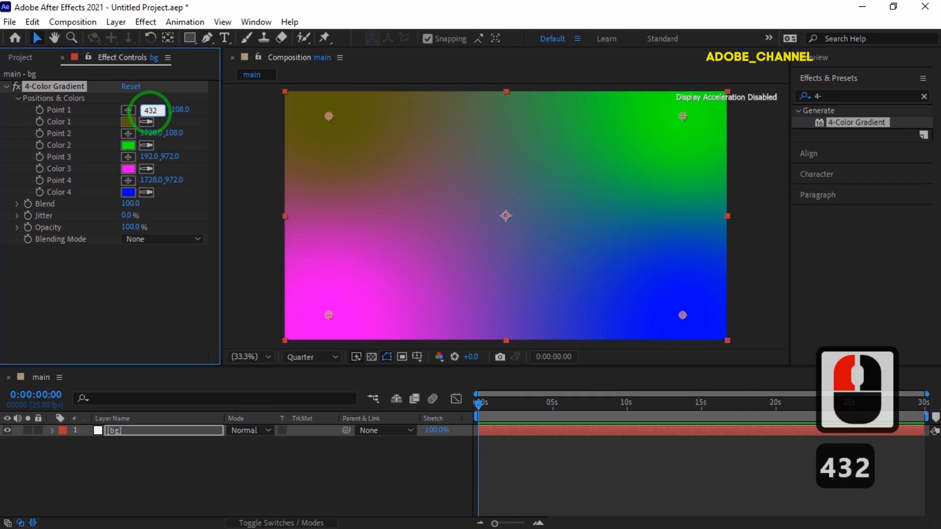
{"action": "key", "text": "Return"}
{"action": "left_click", "coordinate": [163, 111]}
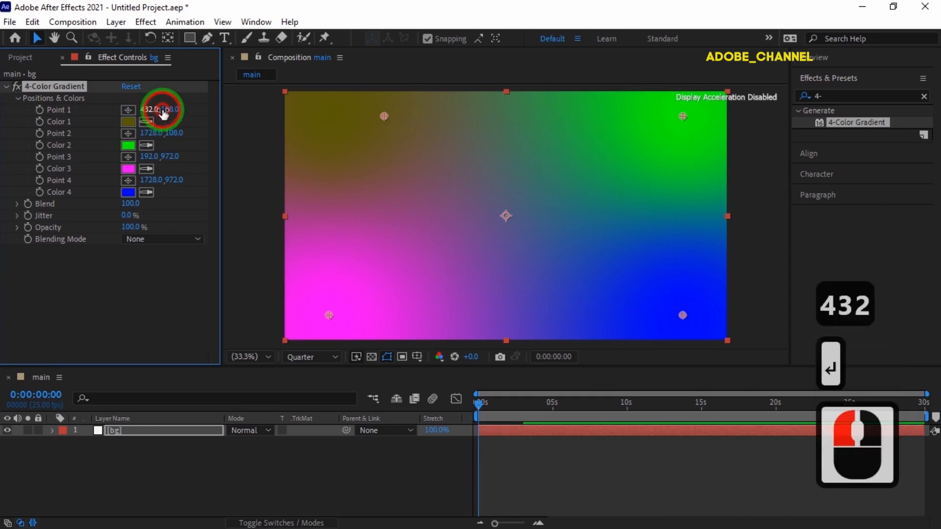
{"action": "type", "text": "261"}
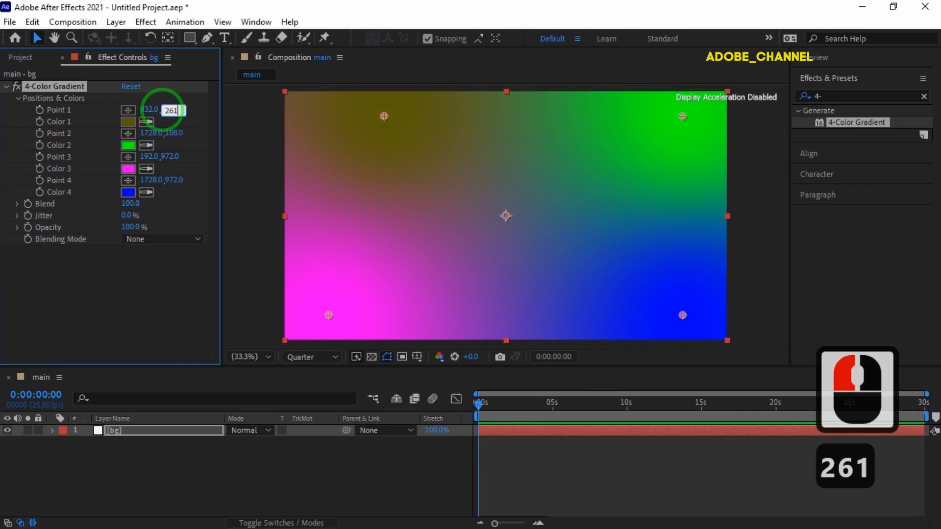
{"action": "key", "text": "Return"}
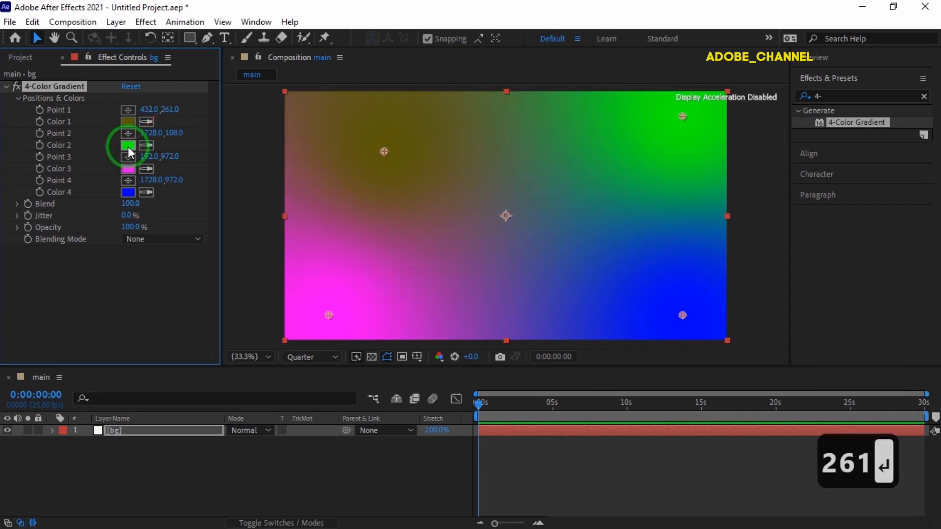
- Set Color 2 of the gradient to hex DB727F and copy that hex code
{"action": "left_click", "coordinate": [128, 145]}
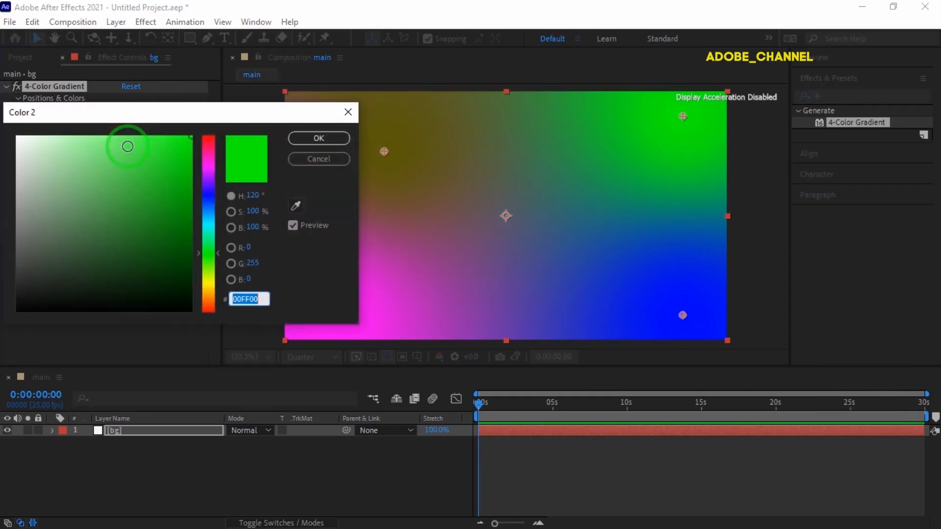
{"action": "type", "text": "DB"}
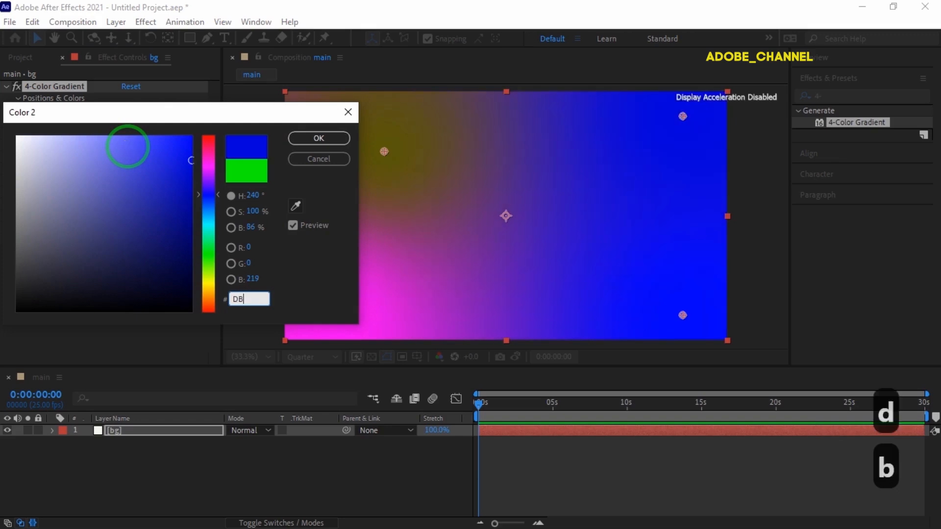
{"action": "type", "text": "727"}
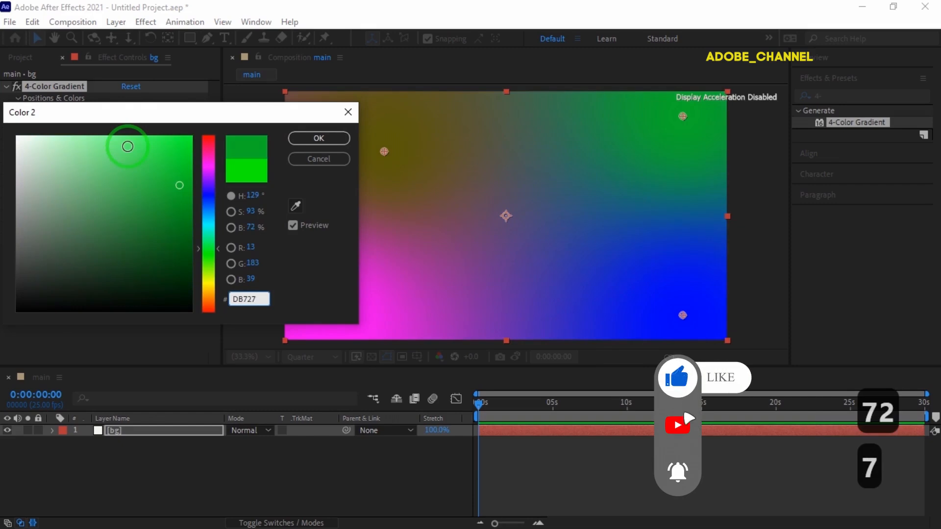
{"action": "type", "text": "F"}
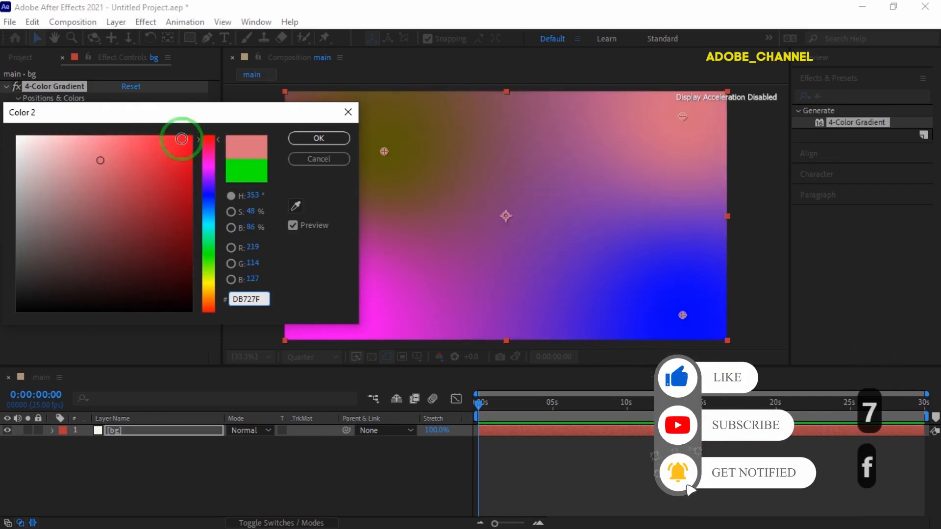
{"action": "left_click", "coordinate": [207, 304]}
{"action": "key", "text": "ctrl+c"}
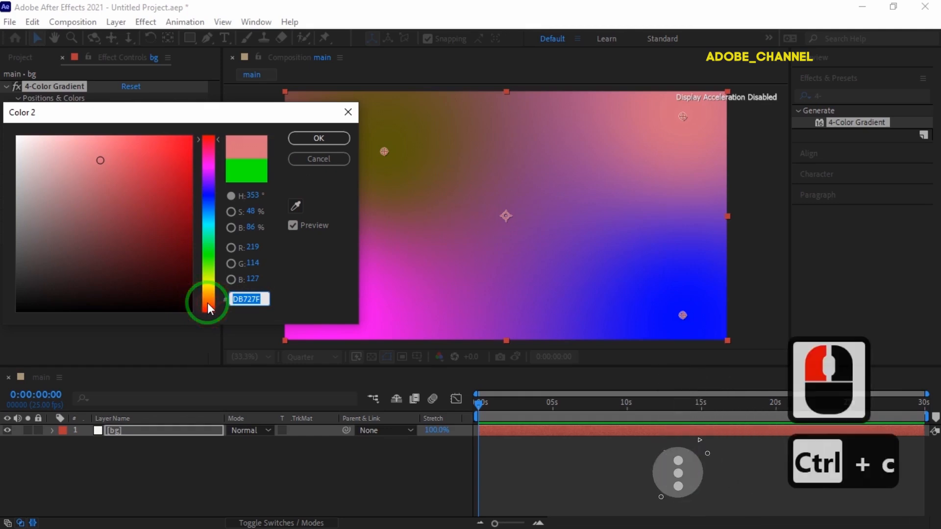
{"action": "left_click", "coordinate": [318, 138]}
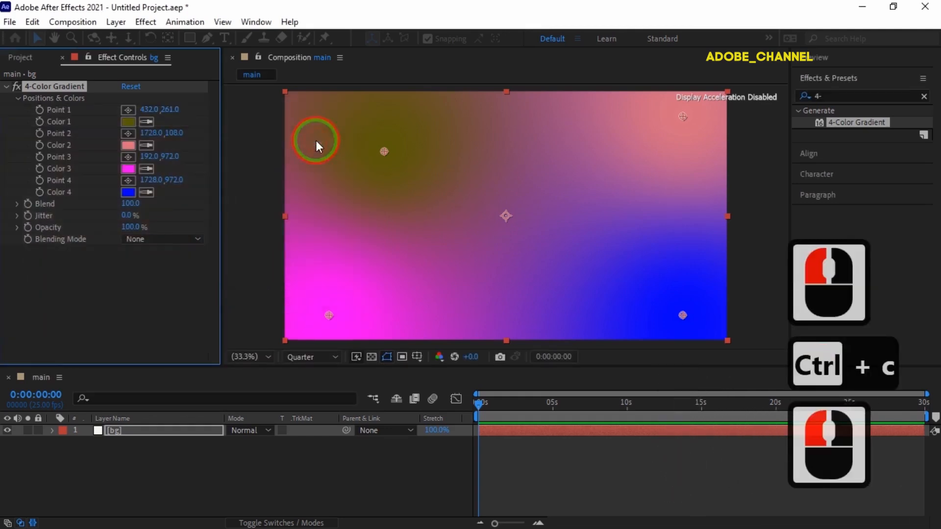
- Position Point 2 of the gradient at 1392, 270
{"action": "left_click", "coordinate": [150, 133]}
{"action": "type", "text": "13"}
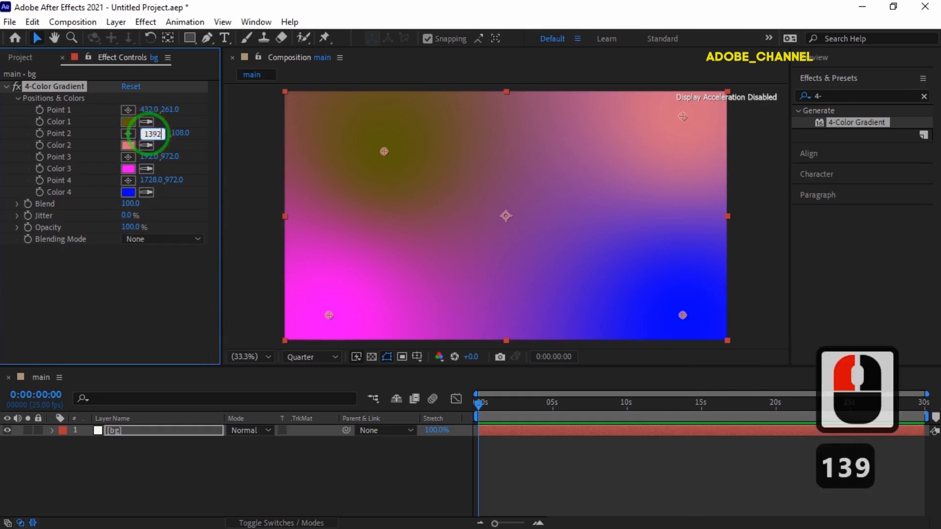
{"action": "type", "text": "92"}
{"action": "key", "text": "Return"}
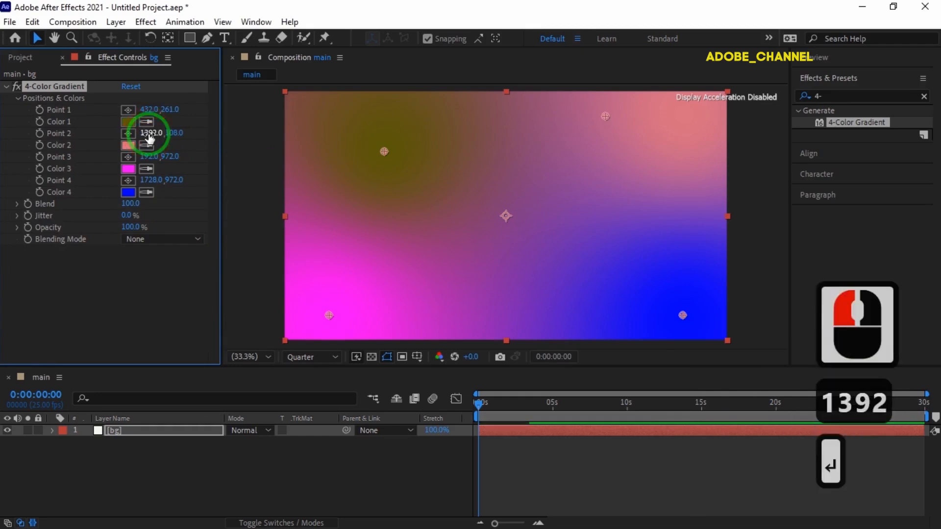
{"action": "left_click", "coordinate": [176, 138]}
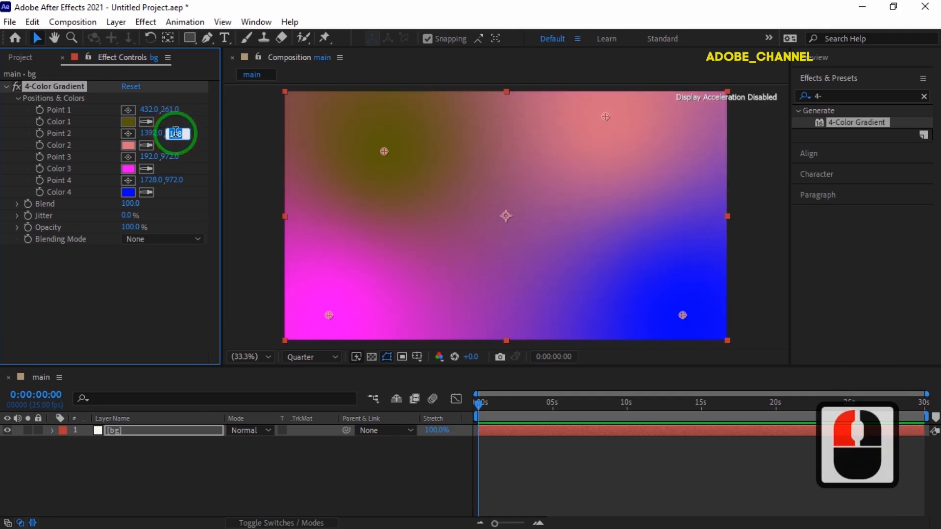
{"action": "type", "text": "270"}
{"action": "key", "text": "Return"}
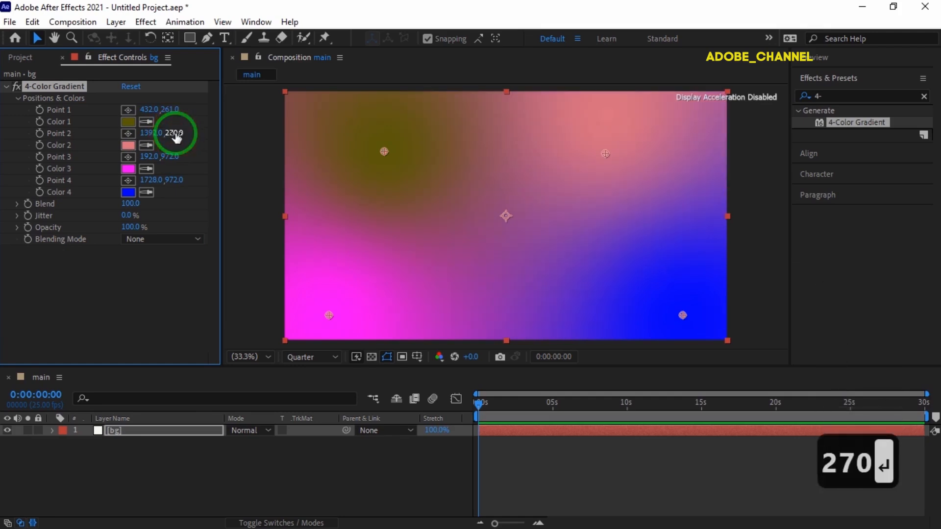
- Set Color 3 of the gradient to the copied hex code DB727F
{"action": "left_click", "coordinate": [128, 169]}
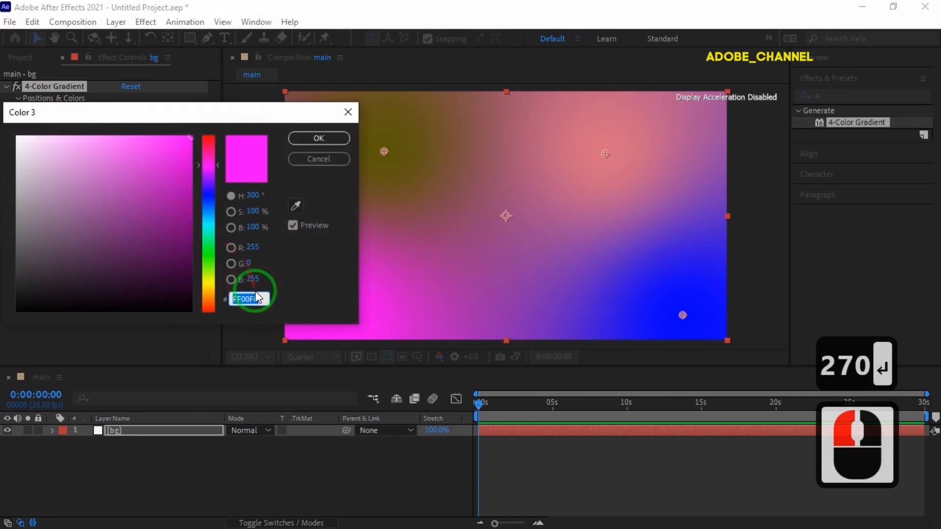
{"action": "key", "text": "ctrl+v"}
{"action": "left_click", "coordinate": [319, 139]}
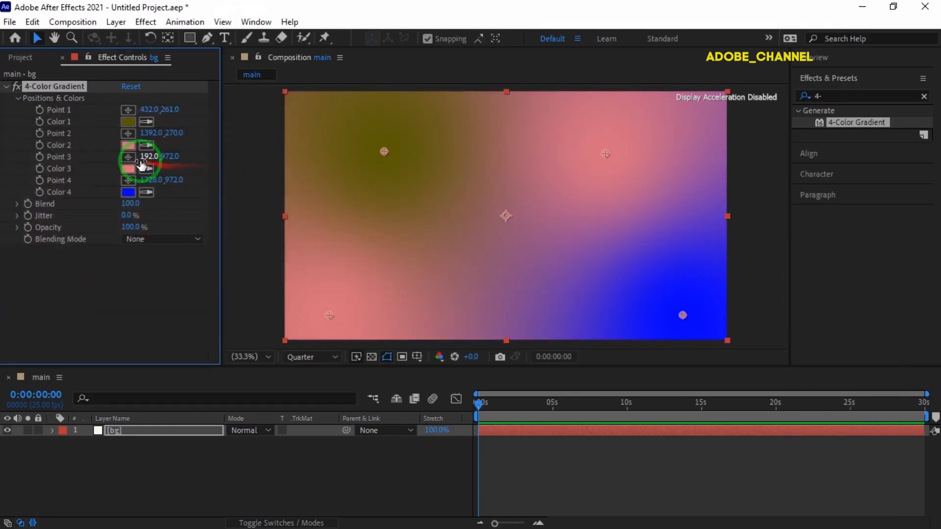
- Position Point 3 of the gradient at 414, 816
{"action": "left_click", "coordinate": [142, 157]}
{"action": "type", "text": "414"}
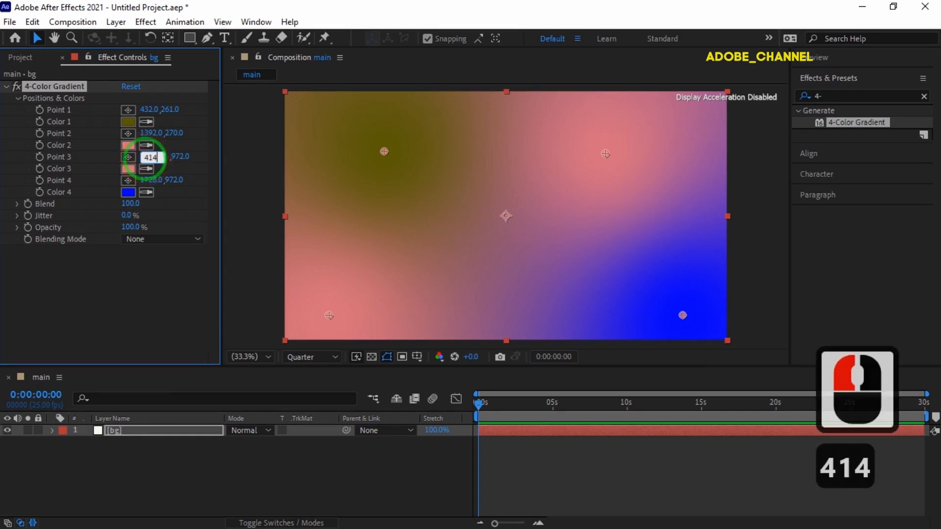
{"action": "key", "text": "Return"}
{"action": "left_click", "coordinate": [167, 156]}
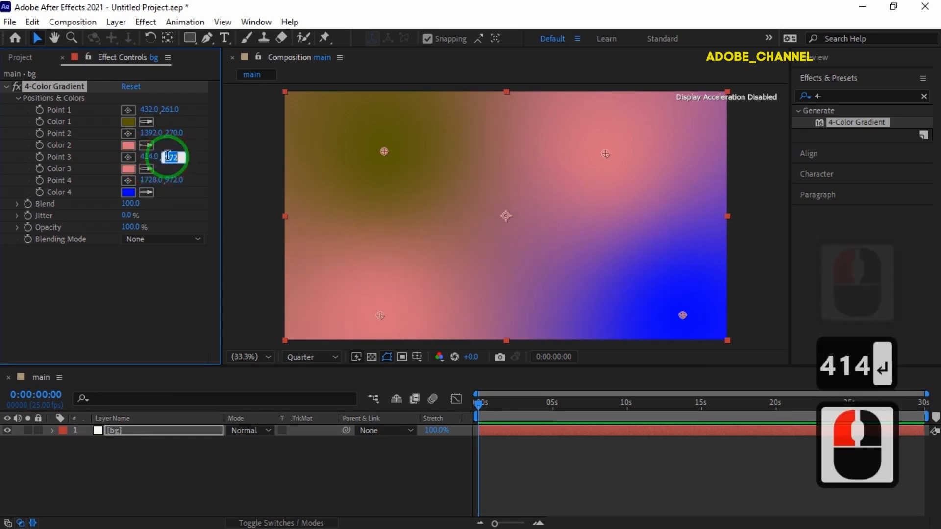
{"action": "type", "text": "816"}
{"action": "key", "text": "Return"}
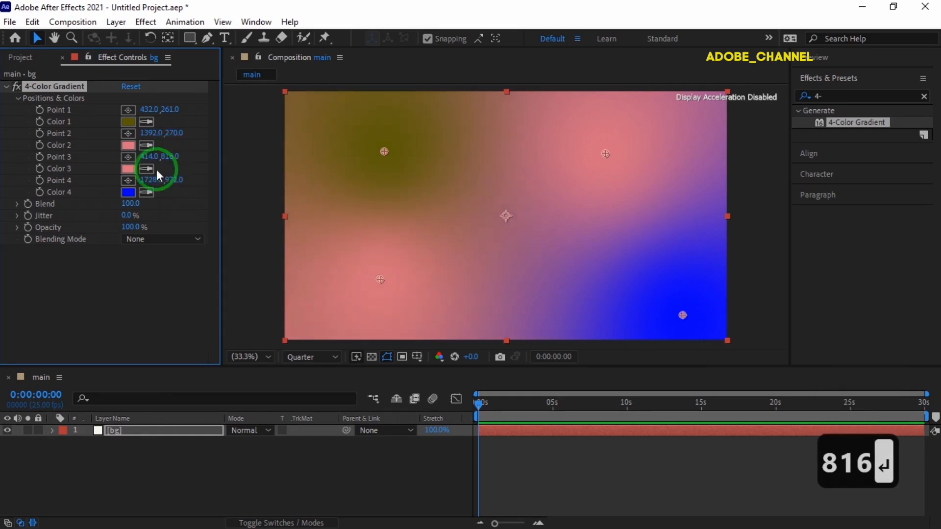
- Set Color 4 of the gradient to hex 6969F8
{"action": "left_click", "coordinate": [129, 192]}
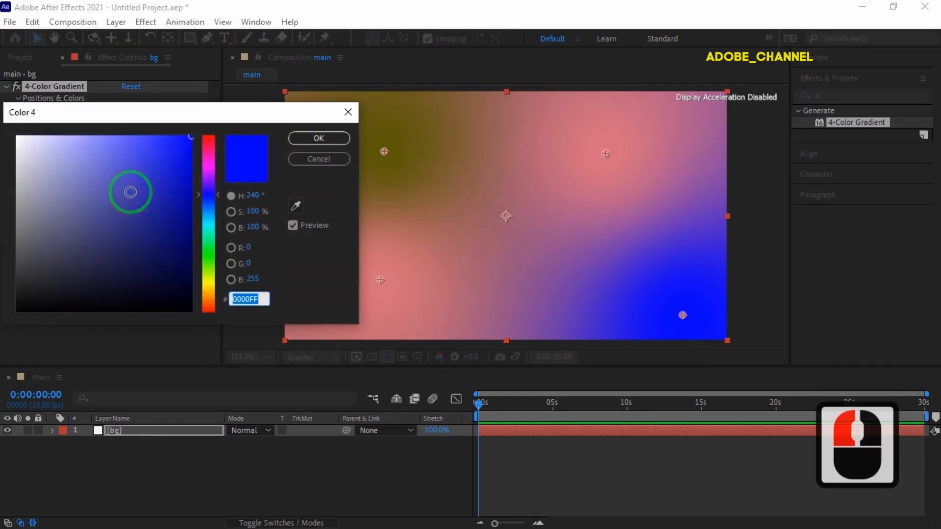
{"action": "type", "text": "6"}
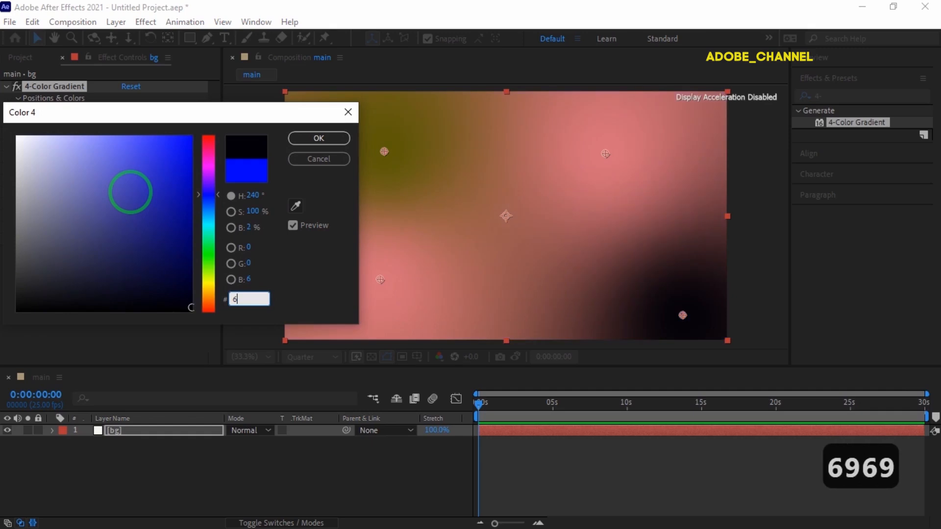
{"action": "type", "text": "969f8"}
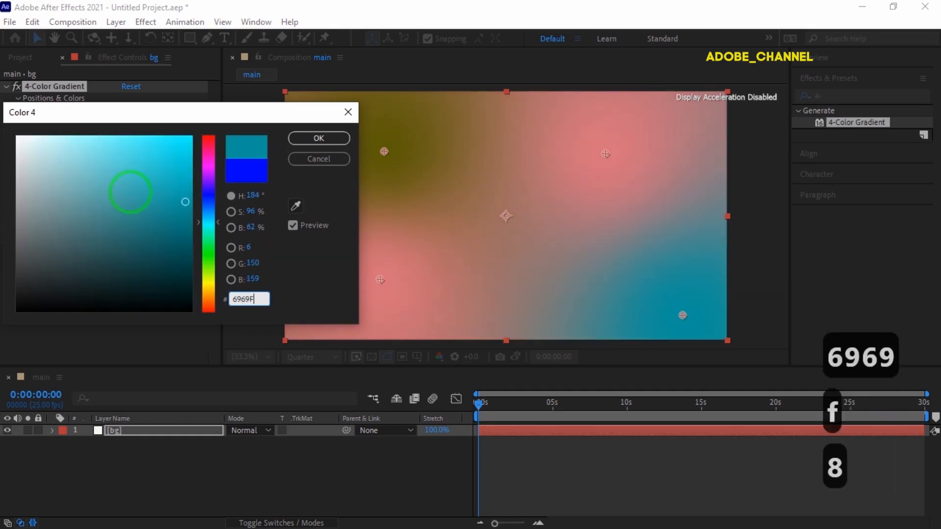
{"action": "key", "text": "Return"}
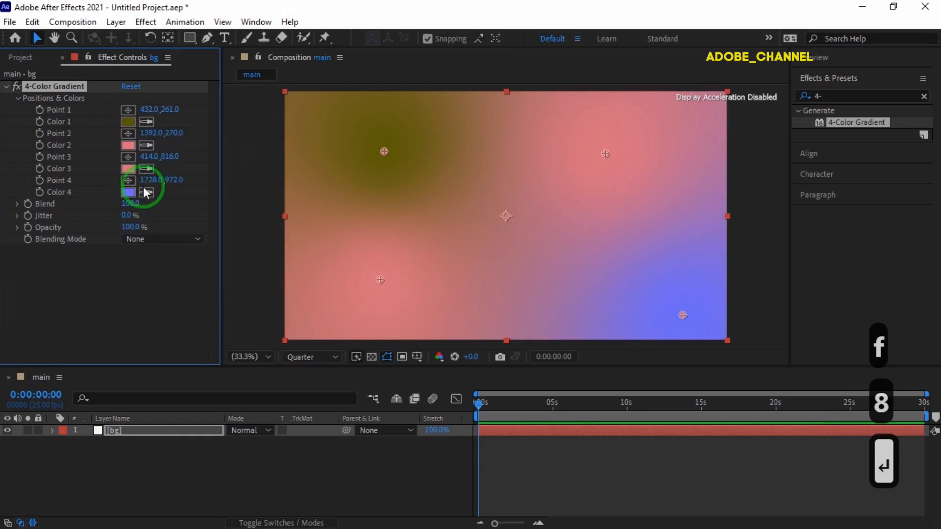
- Position Point 4 of the gradient at 1314, 684
{"action": "left_click", "coordinate": [149, 180]}
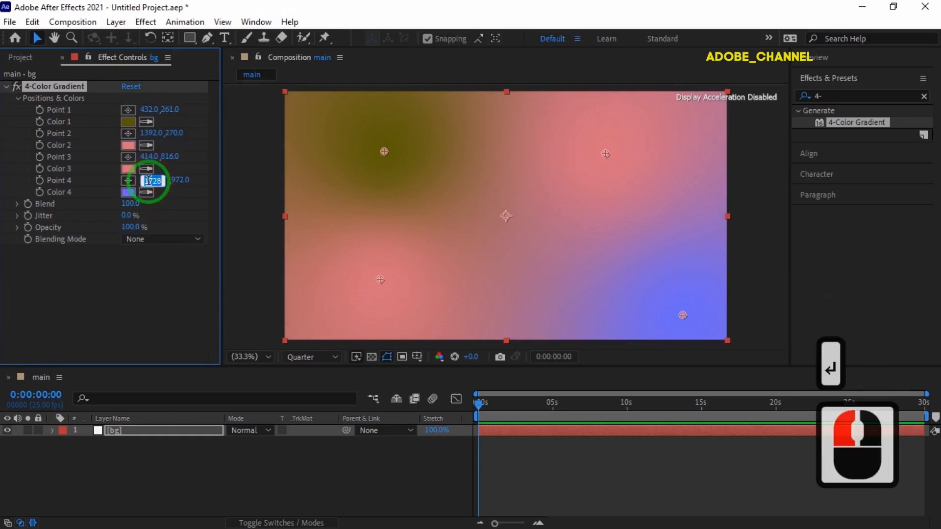
{"action": "type", "text": "1314"}
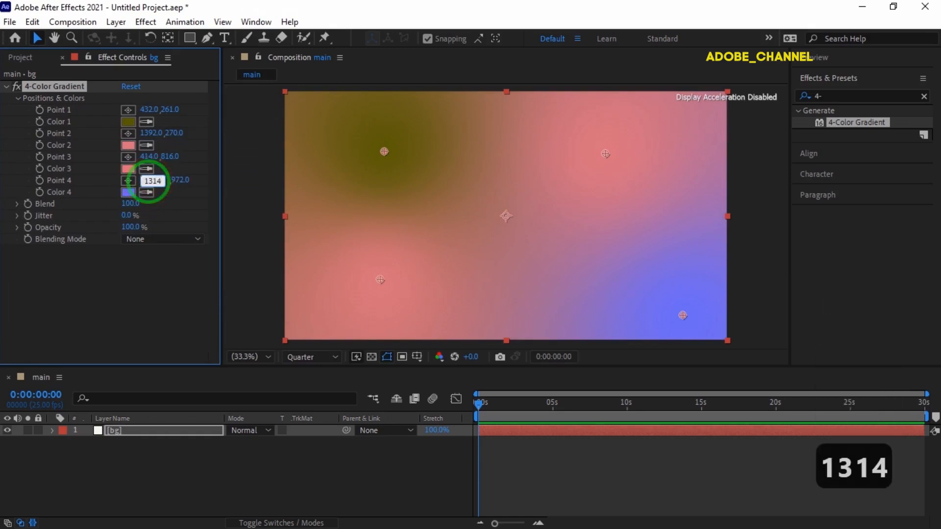
{"action": "key", "text": "Return"}
{"action": "left_click", "coordinate": [172, 180]}
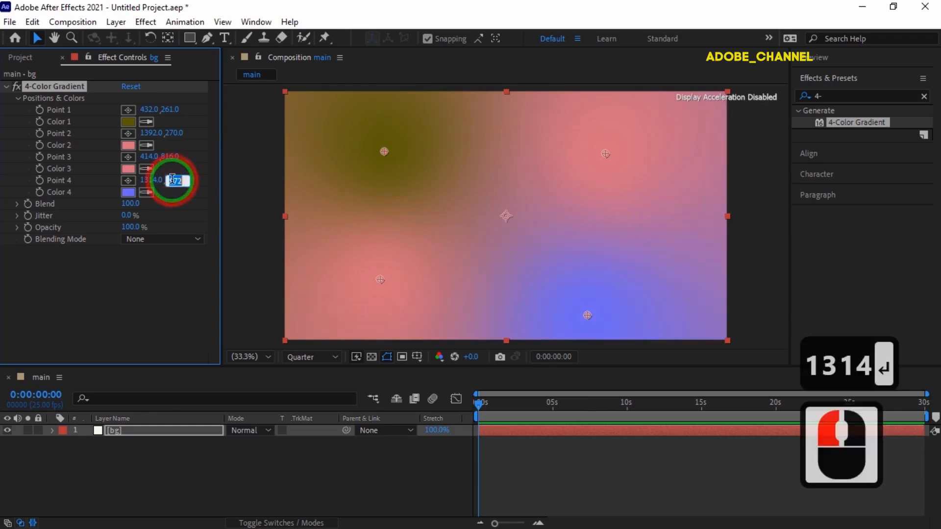
{"action": "type", "text": "684"}
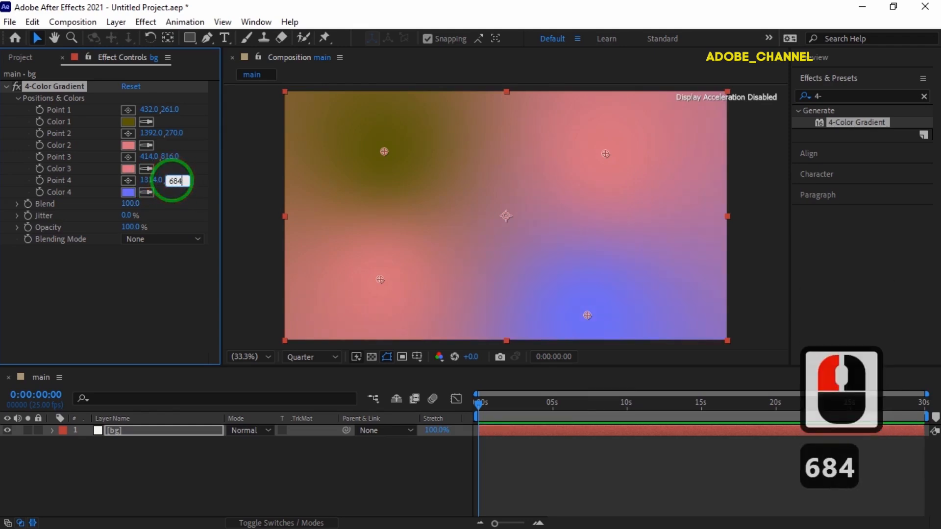
{"action": "key", "text": "Return"}
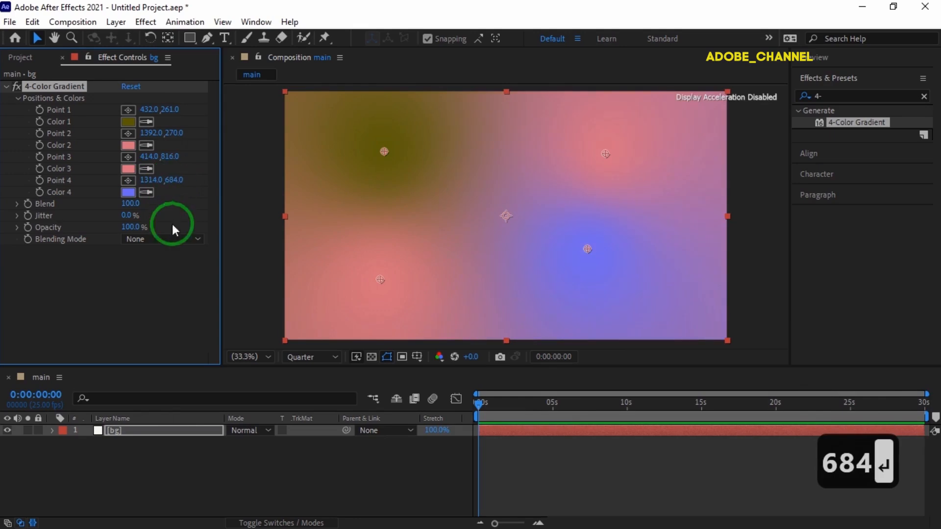
- Create a 1920 x 1080 px solid layer named fractal in the main composition
{"action": "right_click", "coordinate": [172, 448]}
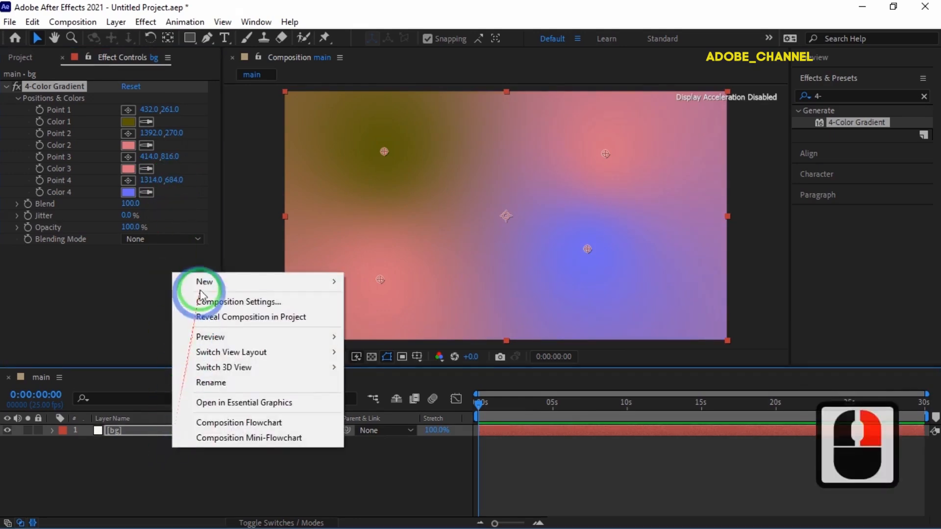
{"action": "mouse_move", "coordinate": [306, 291]}
{"action": "left_click", "coordinate": [376, 318]}
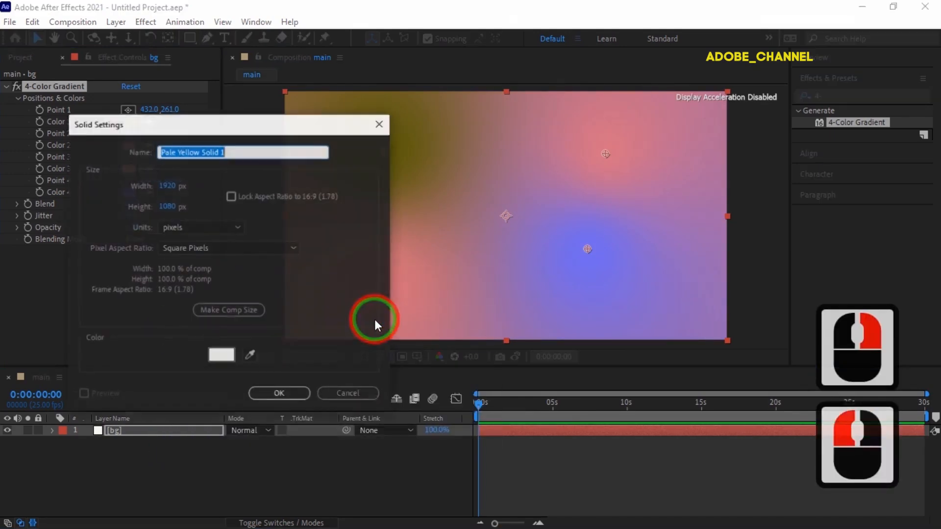
{"action": "type", "text": "fractal"}
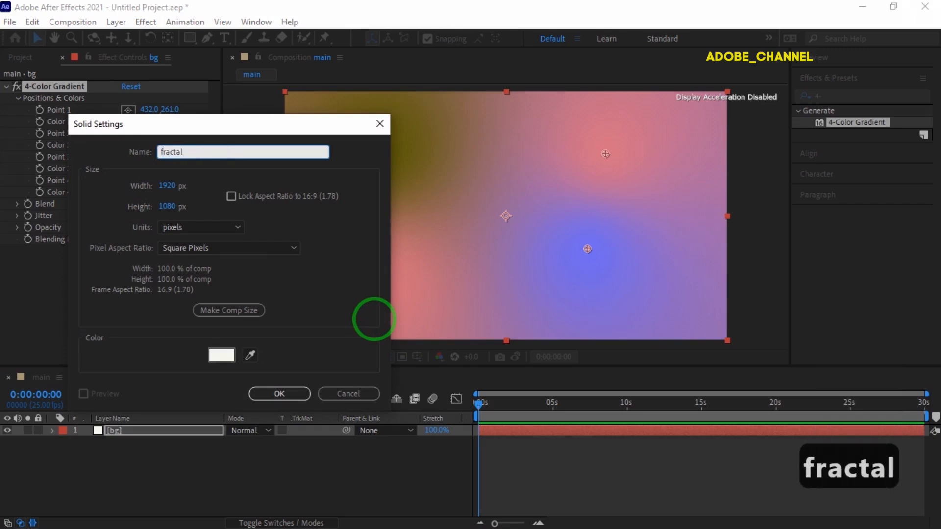
{"action": "key", "text": "Return"}
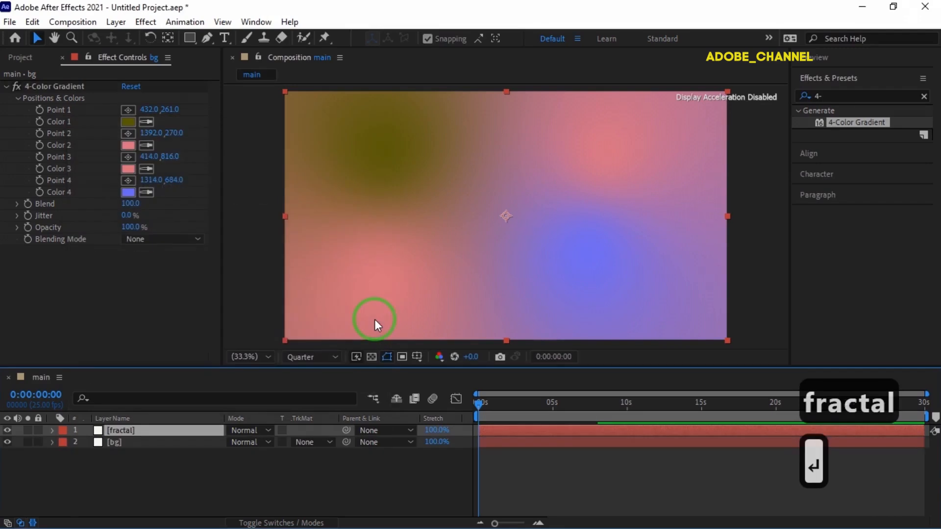
- Find the Fractal Noise effect and apply it to the fractal layer
{"action": "left_click", "coordinate": [833, 96]}
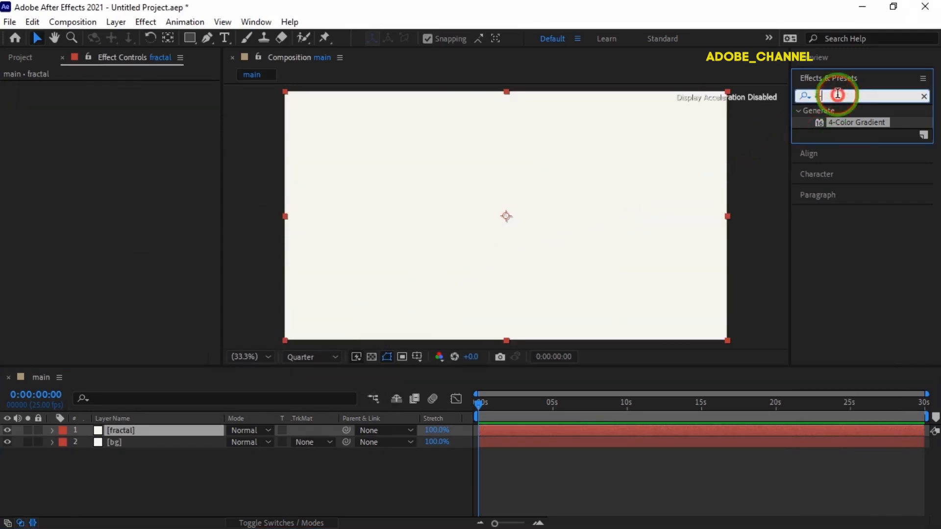
{"action": "type", "text": "f"}
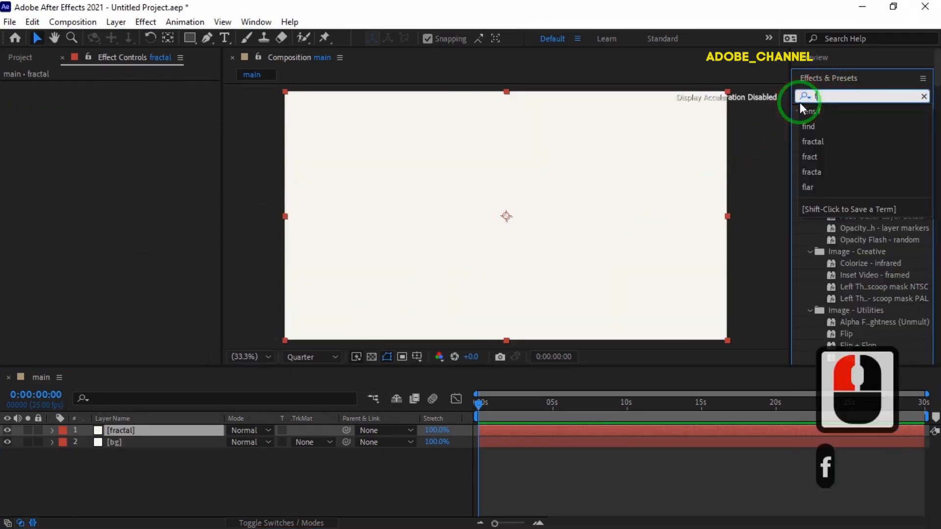
{"action": "type", "text": "ractal"}
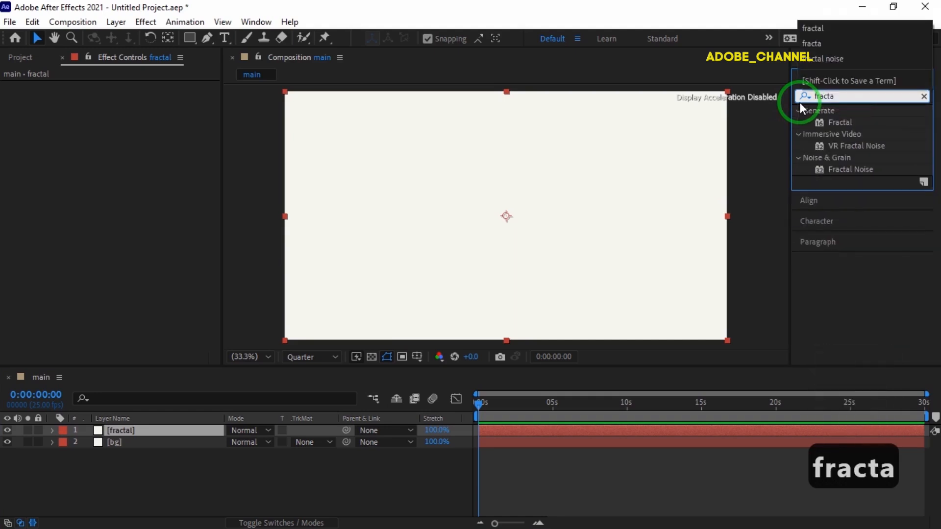
{"action": "double_click", "coordinate": [842, 169]}
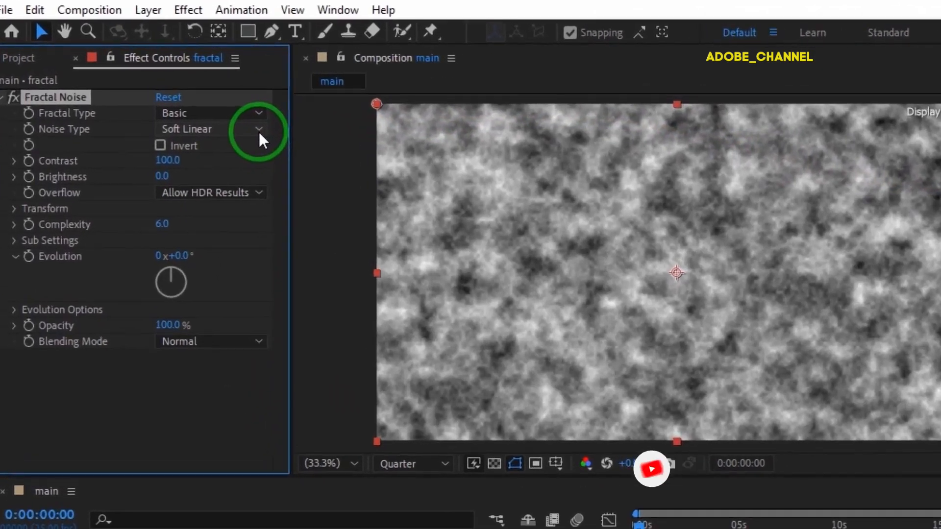
- Set the Fractal Noise noise type to Block and its fractal type to Dynamic Progressive
{"action": "left_click", "coordinate": [258, 129]}
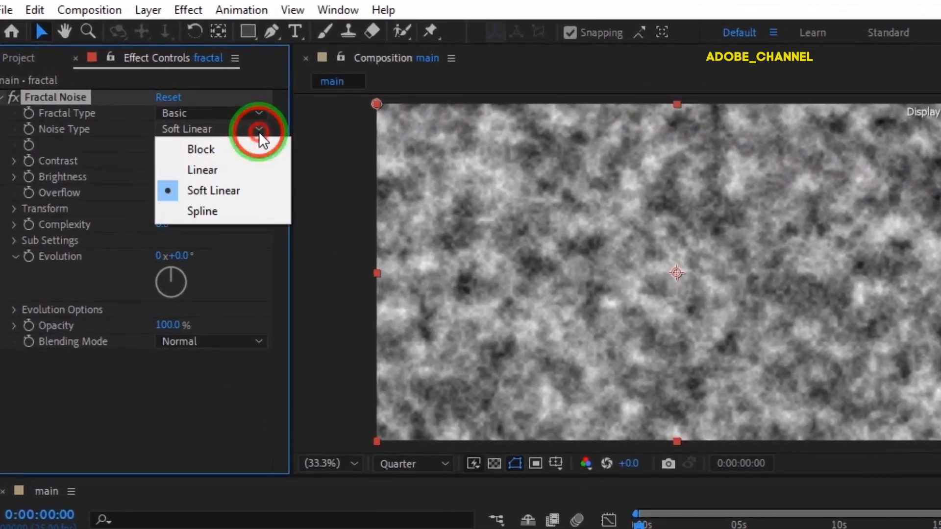
{"action": "left_click", "coordinate": [228, 149]}
{"action": "left_click", "coordinate": [257, 106]}
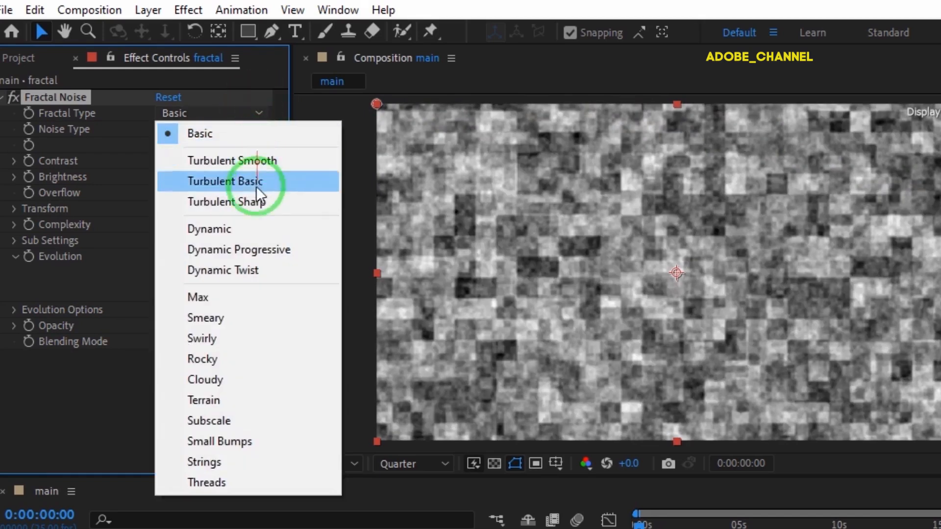
{"action": "left_click", "coordinate": [255, 249]}
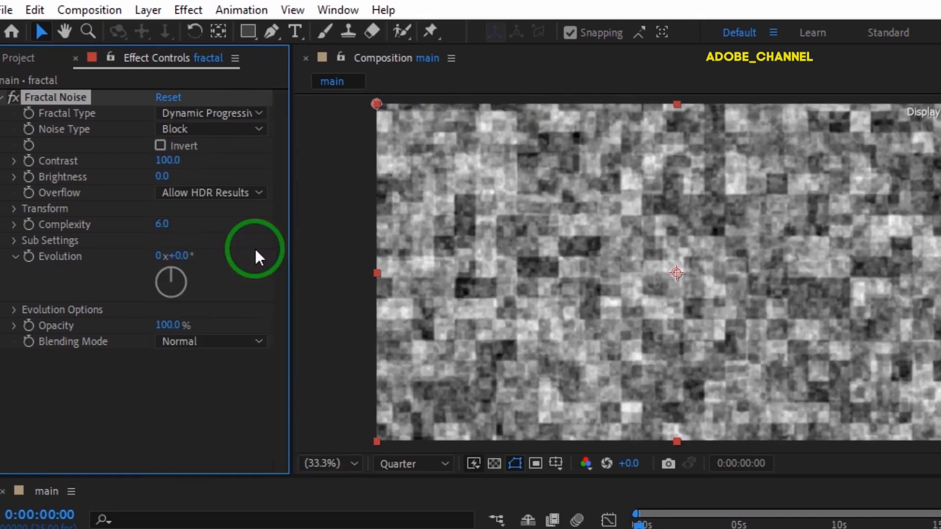
- Set the Fractal Noise contrast to 185 and brightness to -100
{"action": "left_click", "coordinate": [166, 160]}
{"action": "key", "text": "BackSpace"}
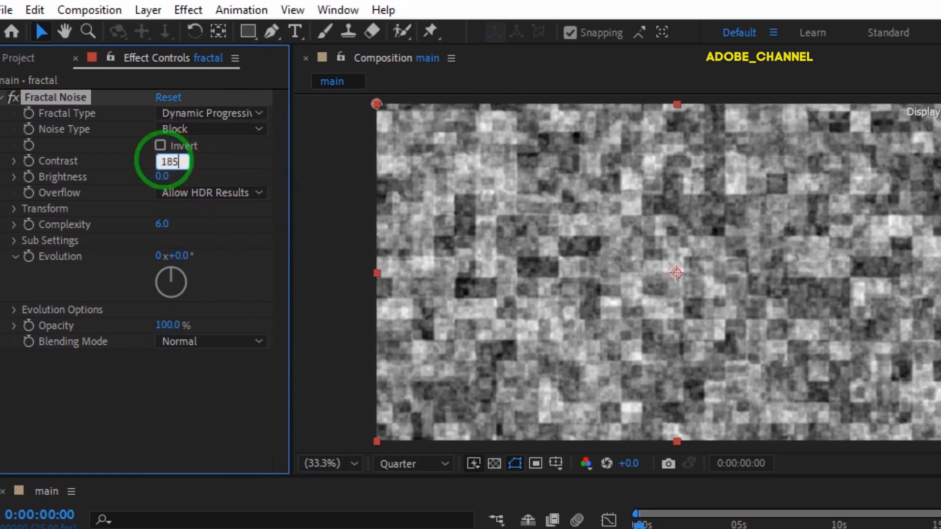
{"action": "key", "text": "Return"}
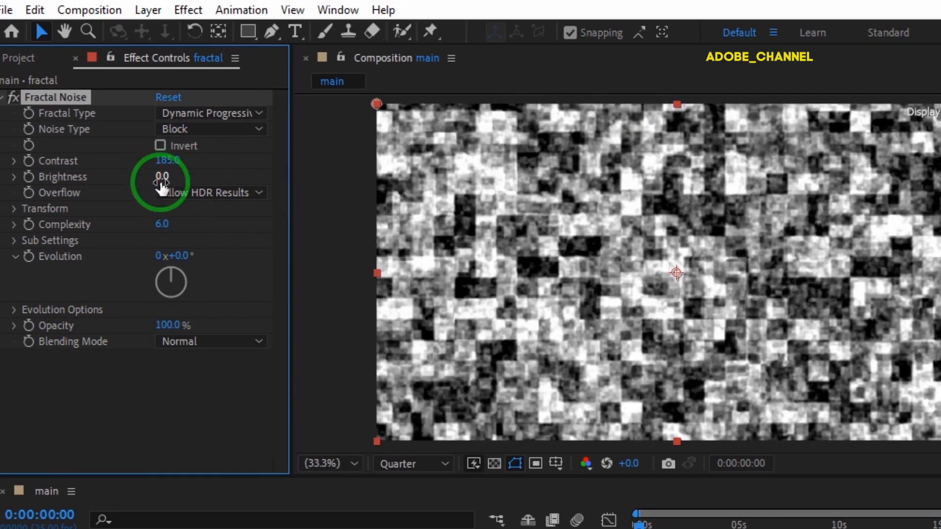
{"action": "left_click", "coordinate": [162, 177]}
{"action": "key", "text": "BackSpace"}
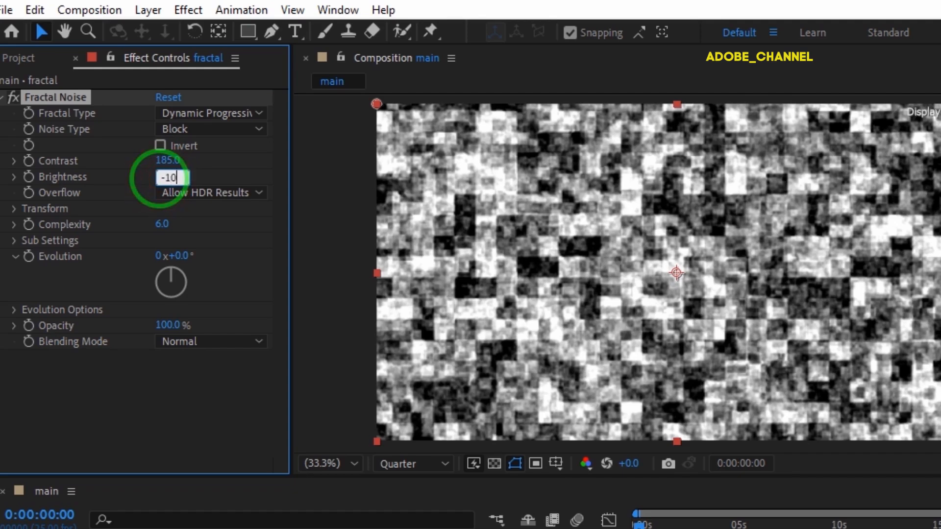
{"action": "type", "text": "-100.0"}
{"action": "key", "text": "Return"}
- Set the Fractal Noise complexity to 1 and expand its Transform settings
{"action": "left_click", "coordinate": [160, 225]}
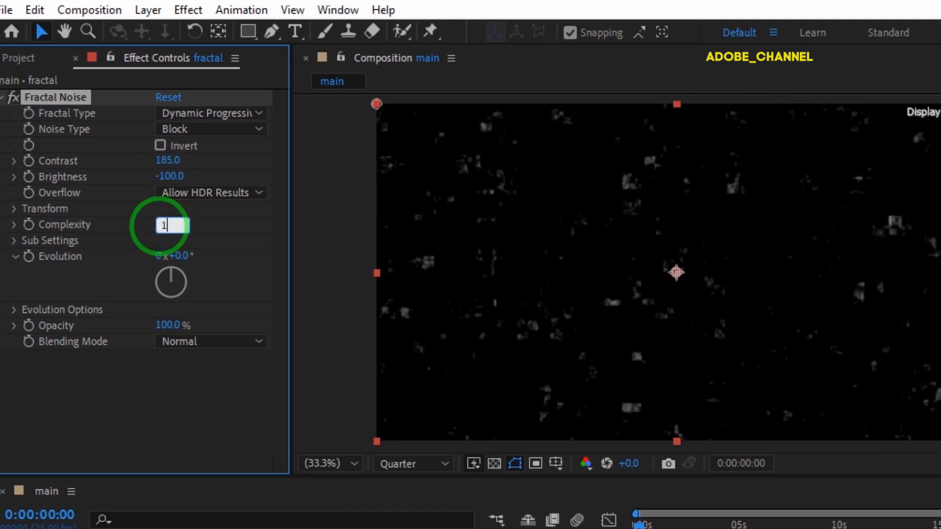
{"action": "key", "text": "Return"}
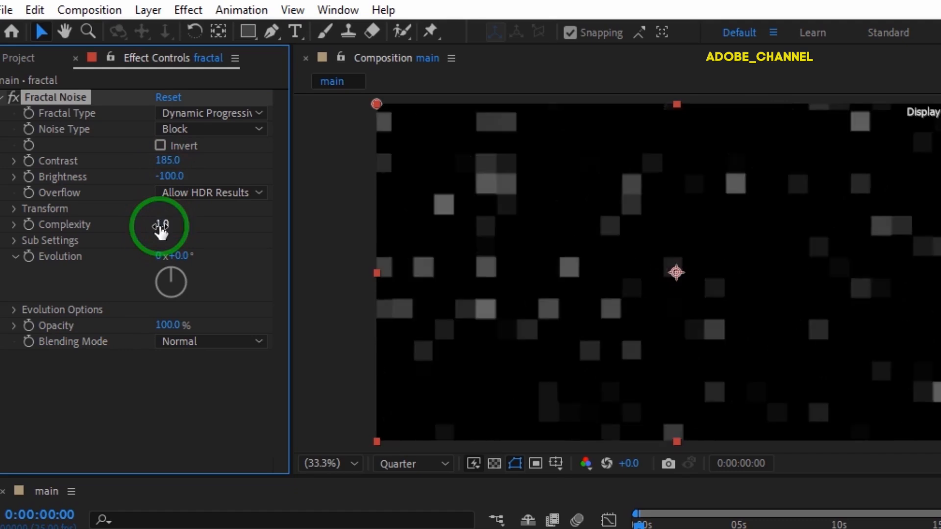
{"action": "left_click", "coordinate": [15, 208]}
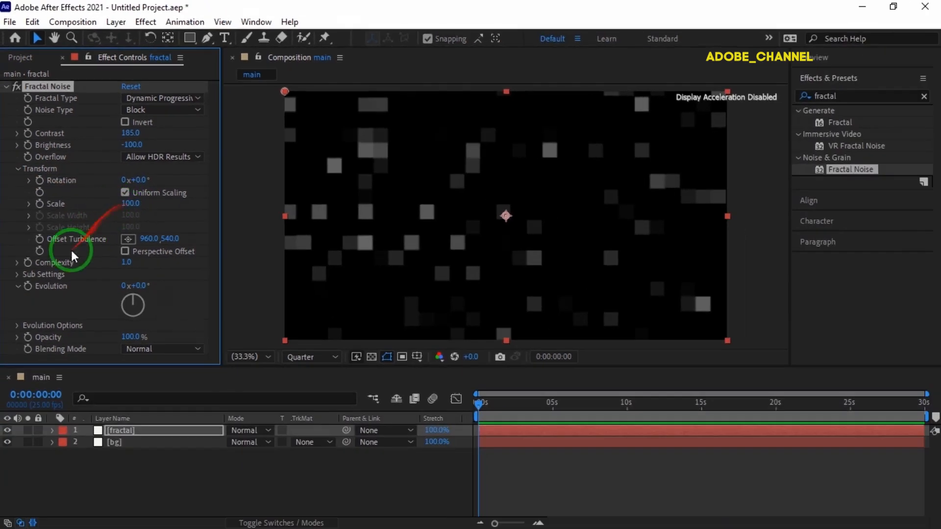
- Animate the Fractal Noise Evolution with the expression time*100
{"action": "left_click", "coordinate": [30, 287], "text": "alt"}
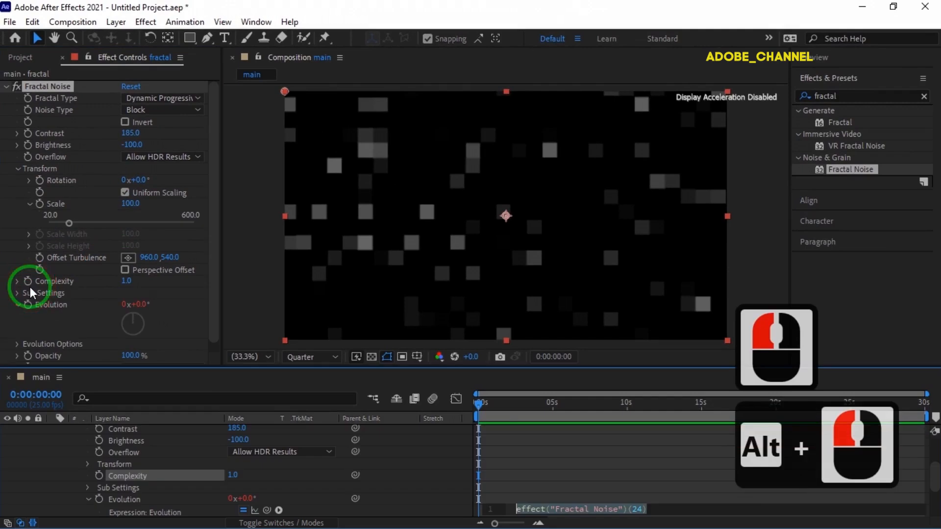
{"action": "type", "text": "time"}
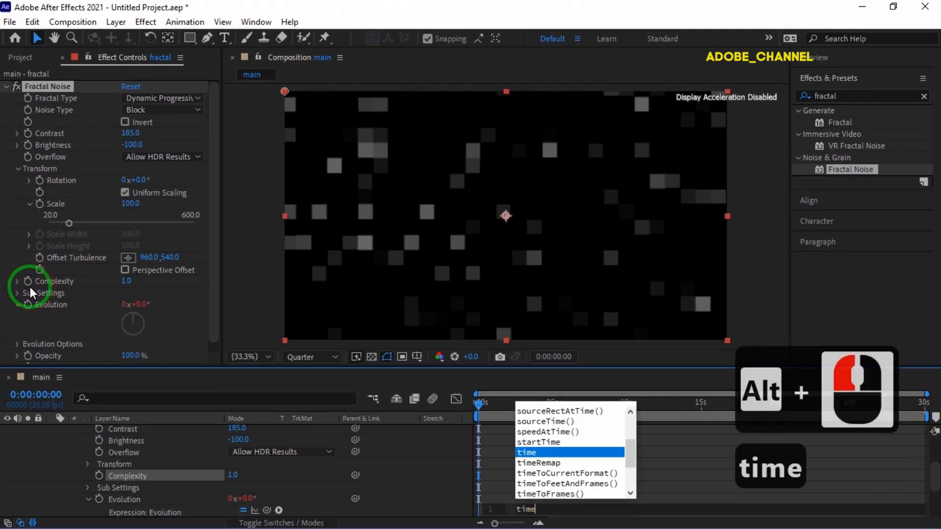
{"action": "type", "text": "*100"}
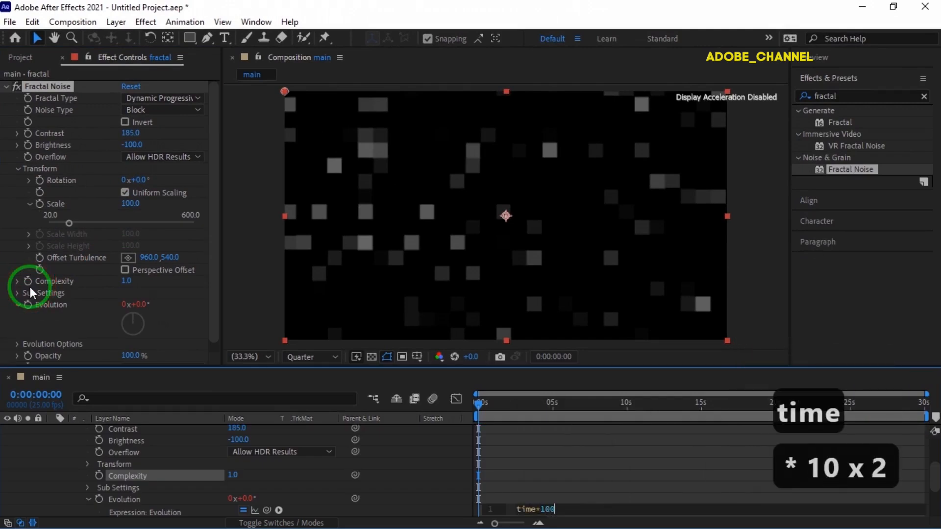
{"action": "left_click", "coordinate": [833, 95]}
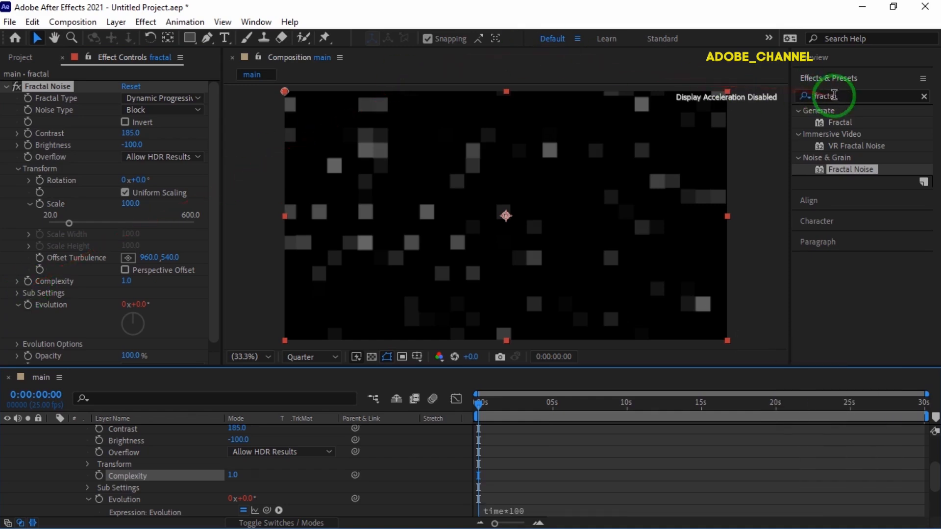
- Find the Tritone effect and apply it to the fractal layer
{"action": "left_click_drag", "start_coordinate": [840, 96], "coordinate": [792, 99]}
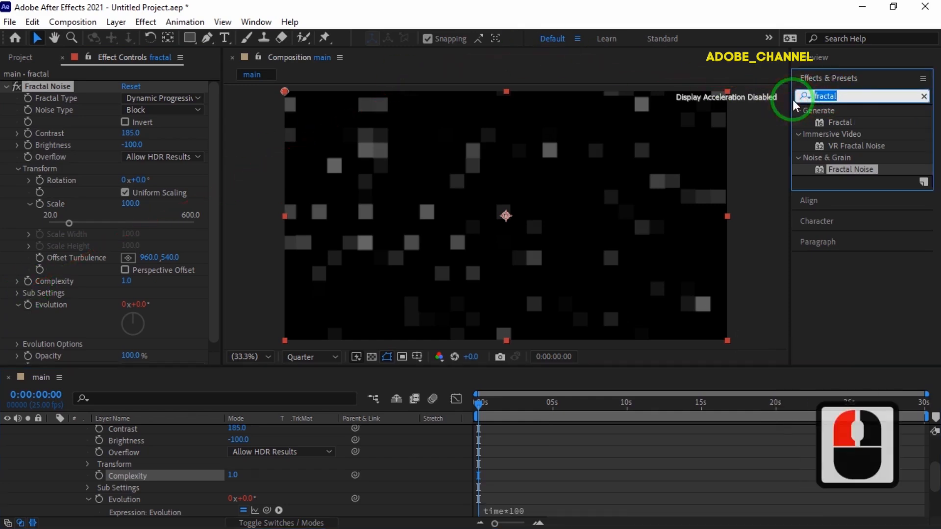
{"action": "type", "text": "trit"}
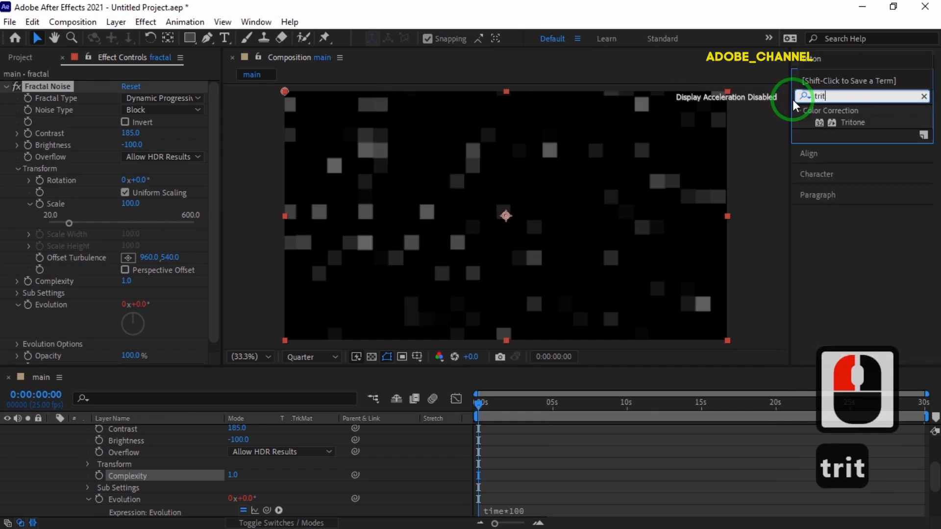
{"action": "type", "text": "on"}
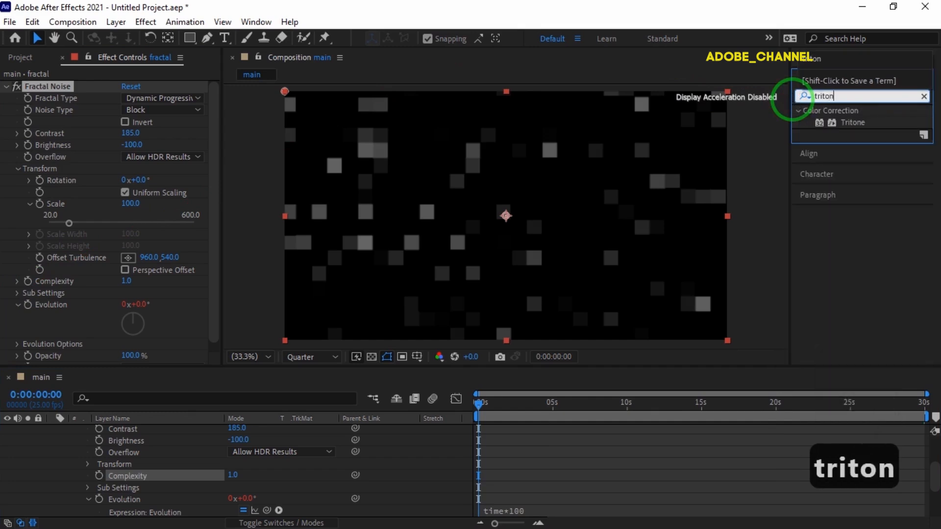
{"action": "double_click", "coordinate": [851, 125]}
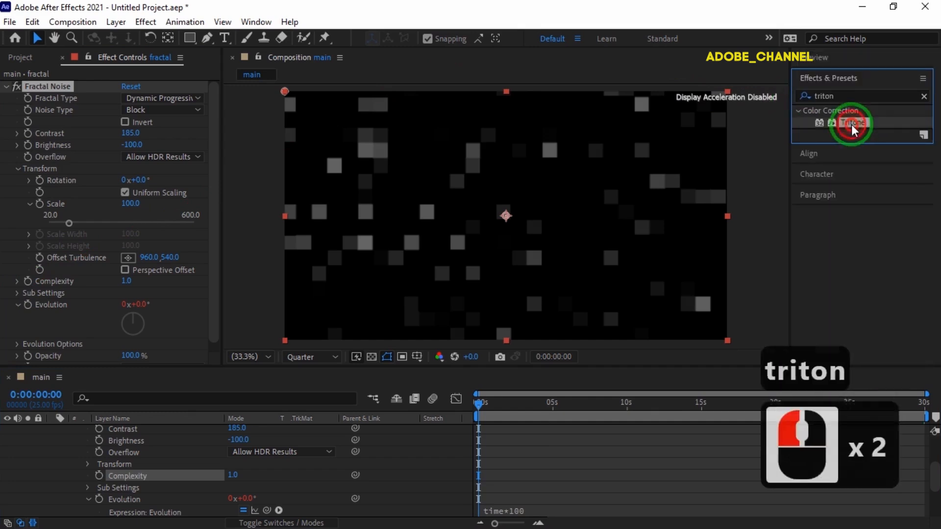
{"action": "left_click", "coordinate": [851, 124]}
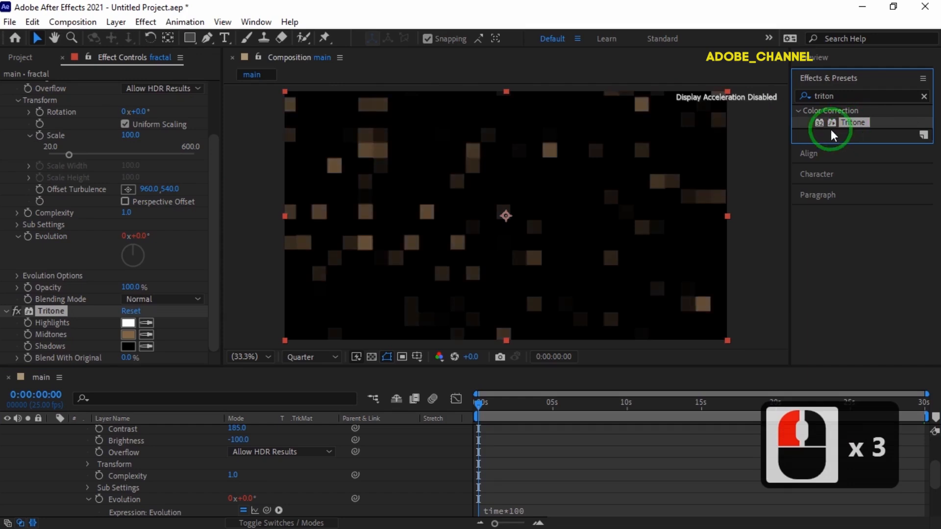
- Set the Tritone midtones of the fractal layer to cyan, hex 00FCFF
{"action": "left_click", "coordinate": [128, 335]}
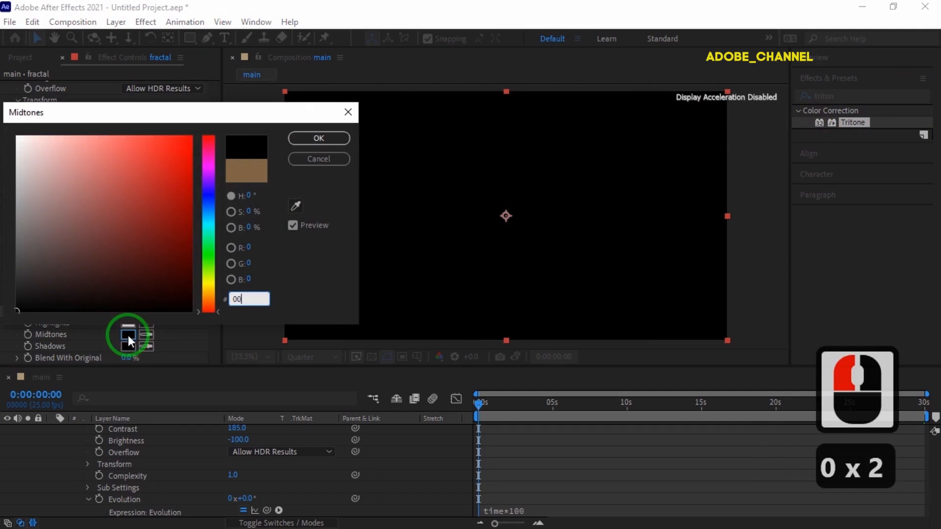
{"action": "type", "text": "FC"}
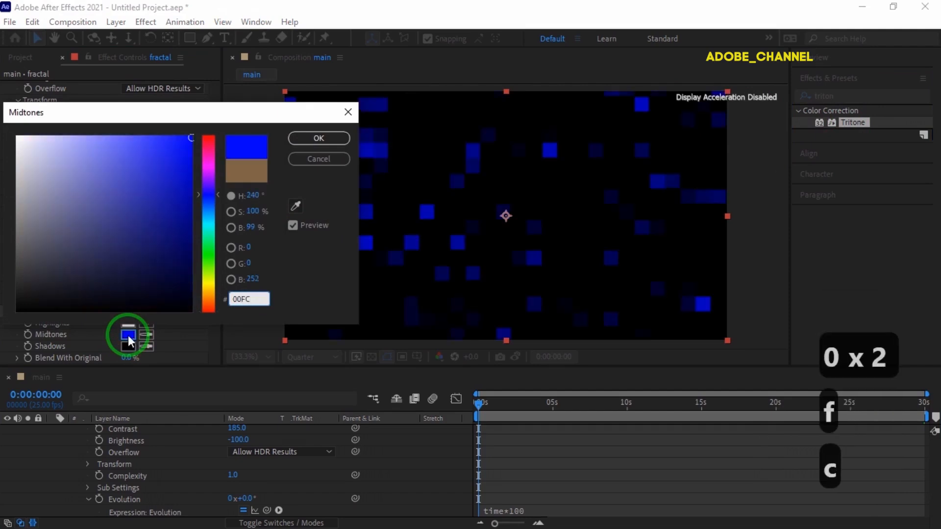
{"action": "type", "text": "FF"}
{"action": "key", "text": "Return"}
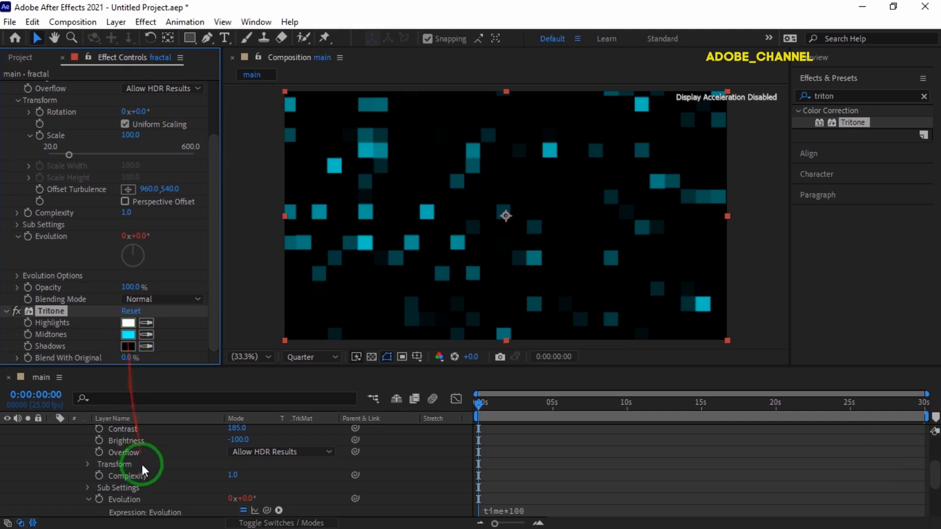
- Pre-compose the fractal layer as fractal noise, moving all attributes into the new composition
{"action": "scroll", "coordinate": [143, 468], "scroll_direction": "up", "scroll_amount": 6}
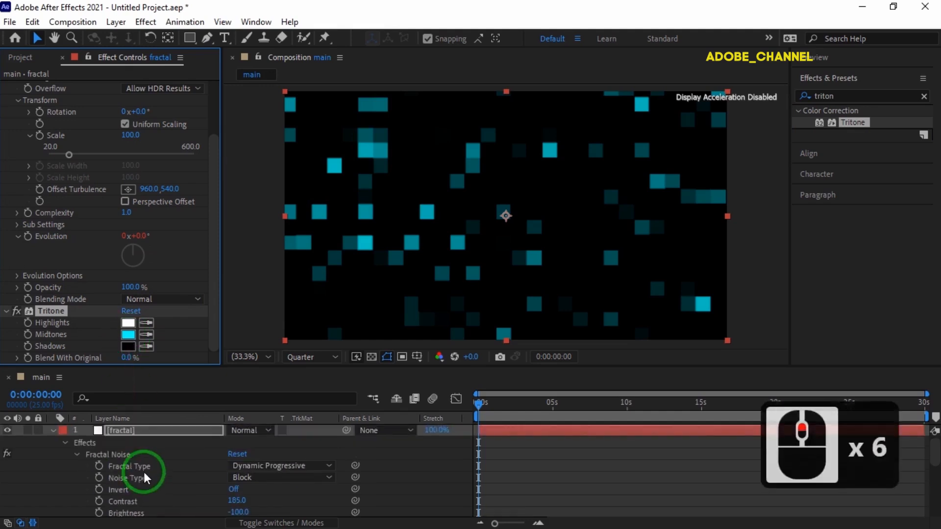
{"action": "left_click", "coordinate": [53, 430]}
{"action": "right_click", "coordinate": [157, 432]}
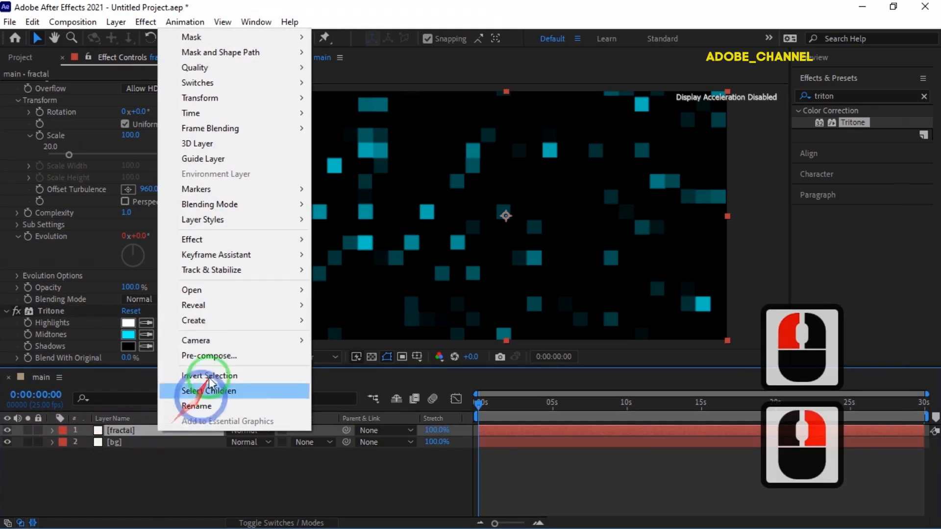
{"action": "left_click", "coordinate": [201, 356]}
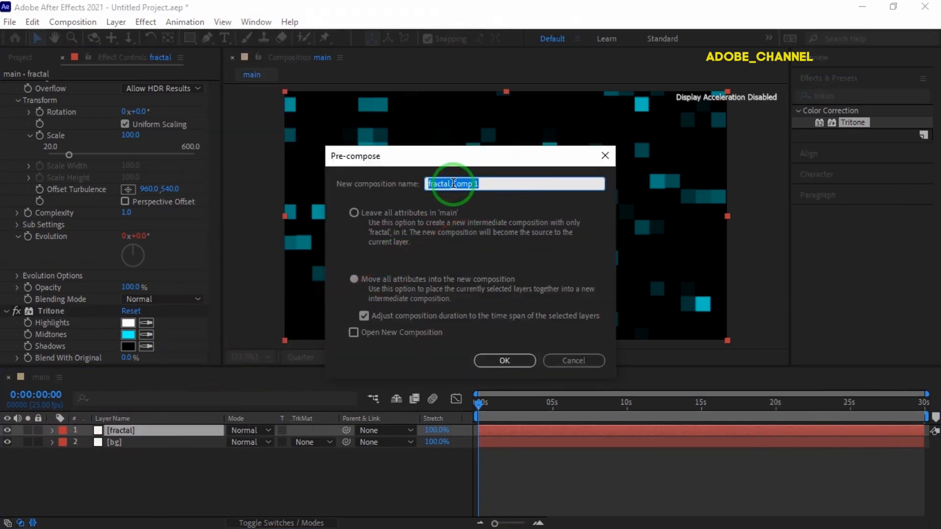
{"action": "left_click_drag", "start_coordinate": [452, 185], "coordinate": [522, 185]}
{"action": "type", "text": "noise"}
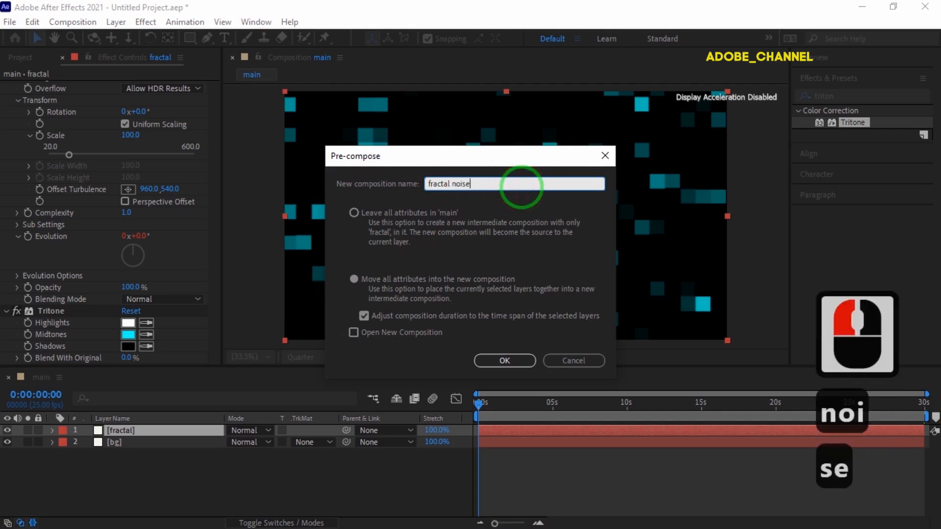
{"action": "left_click", "coordinate": [353, 279]}
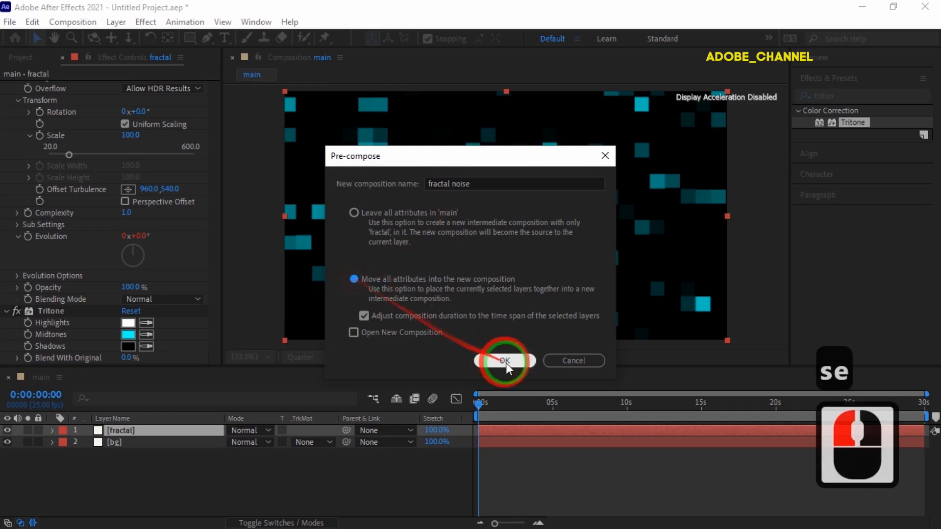
{"action": "left_click", "coordinate": [496, 359]}
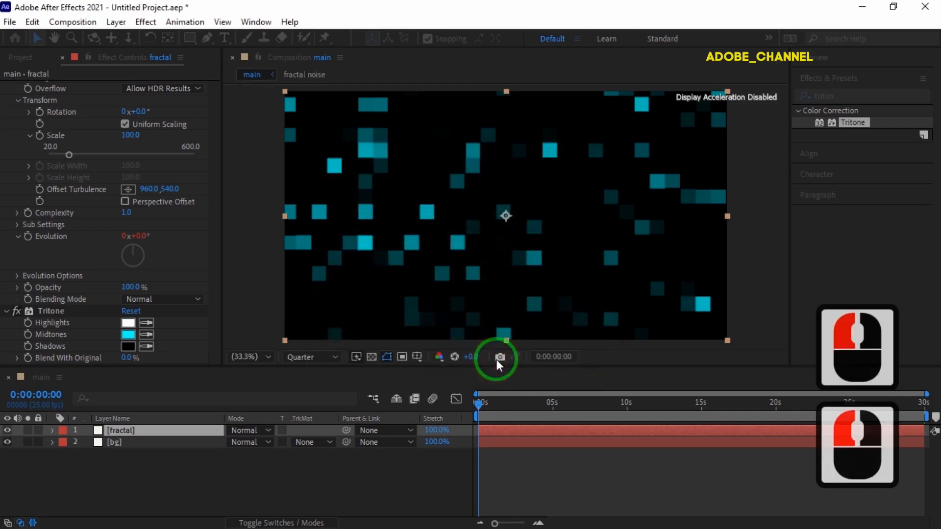
- Set the fractal layer's blending mode to Add inside the fractal noise composition and return to main
{"action": "left_click", "coordinate": [132, 431]}
{"action": "double_click", "coordinate": [132, 430]}
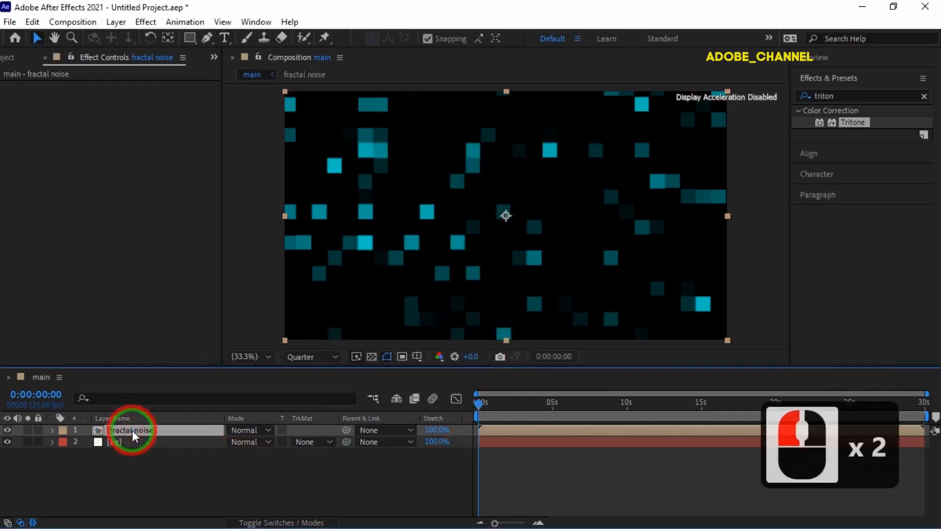
{"action": "left_click", "coordinate": [141, 431]}
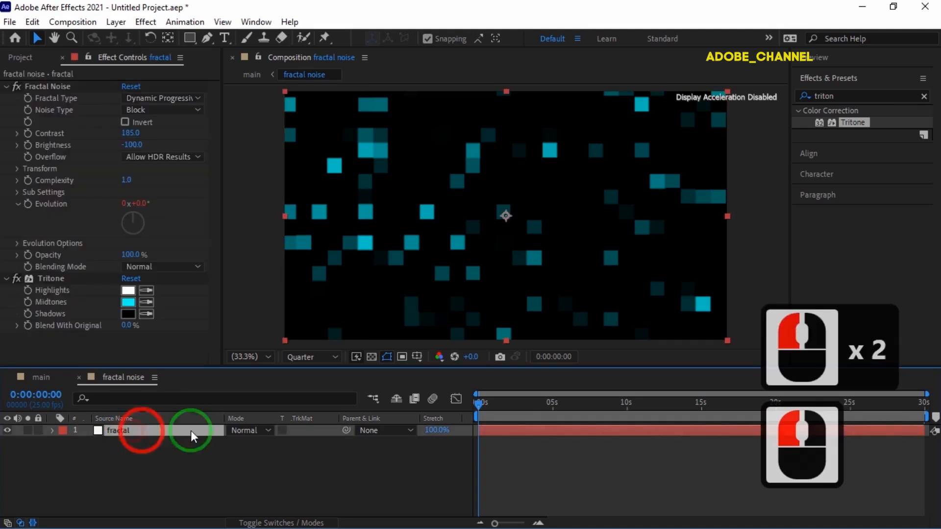
{"action": "left_click", "coordinate": [263, 430]}
{"action": "left_click", "coordinate": [290, 227]}
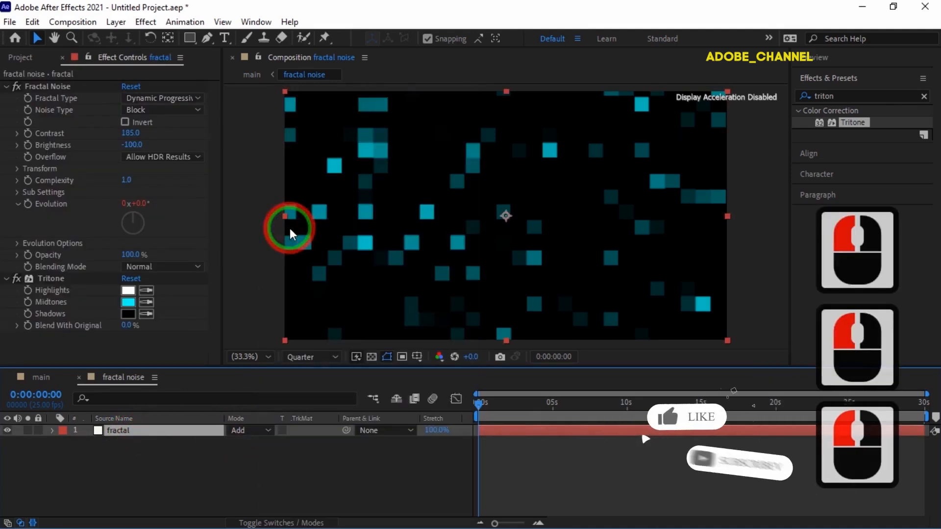
{"action": "left_click", "coordinate": [40, 377]}
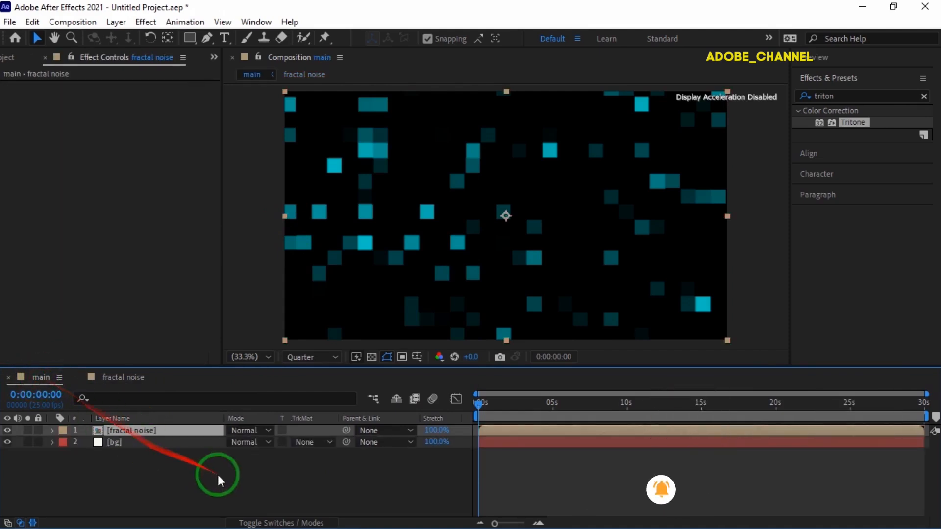
- Enable Collapse Transformations for the fractal noise layer and preview it over the gradient background
{"action": "left_click", "coordinate": [283, 524]}
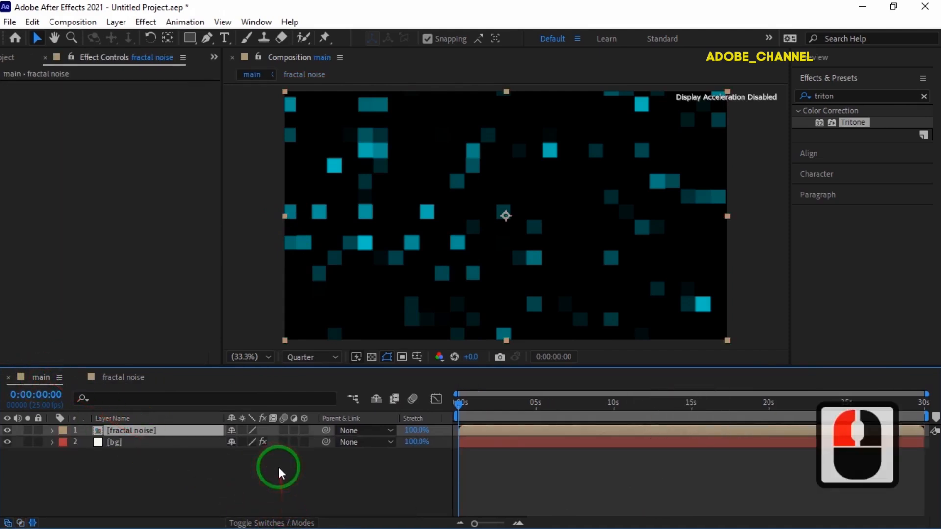
{"action": "left_click", "coordinate": [242, 431]}
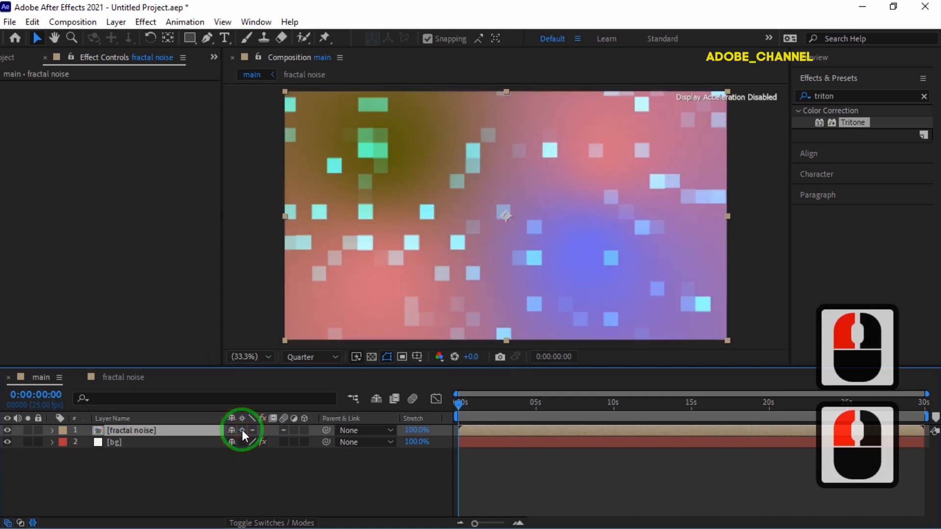
{"action": "left_click_drag", "start_coordinate": [458, 404], "coordinate": [433, 410]}
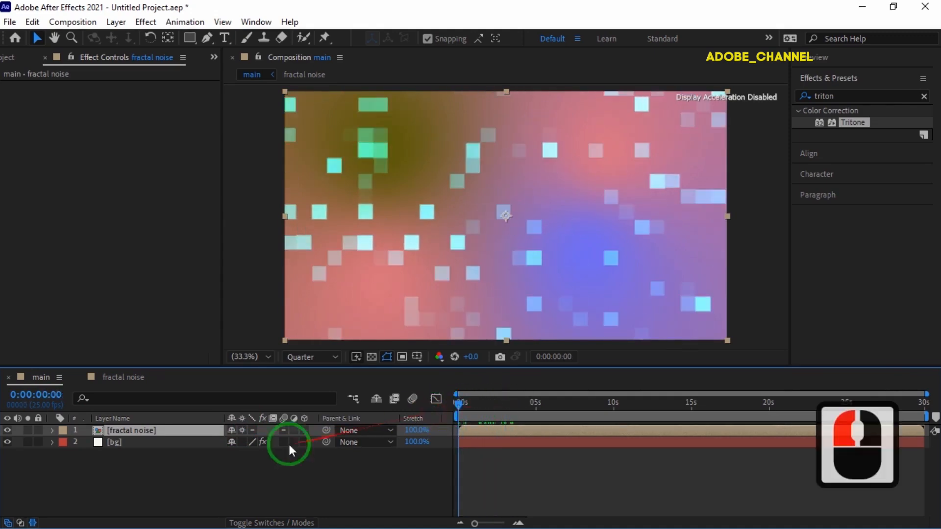
- Duplicate the fractal noise layer and set the upper copy's blending mode to Soft Light
{"action": "left_click", "coordinate": [156, 429]}
{"action": "key", "text": "ctrl+d"}
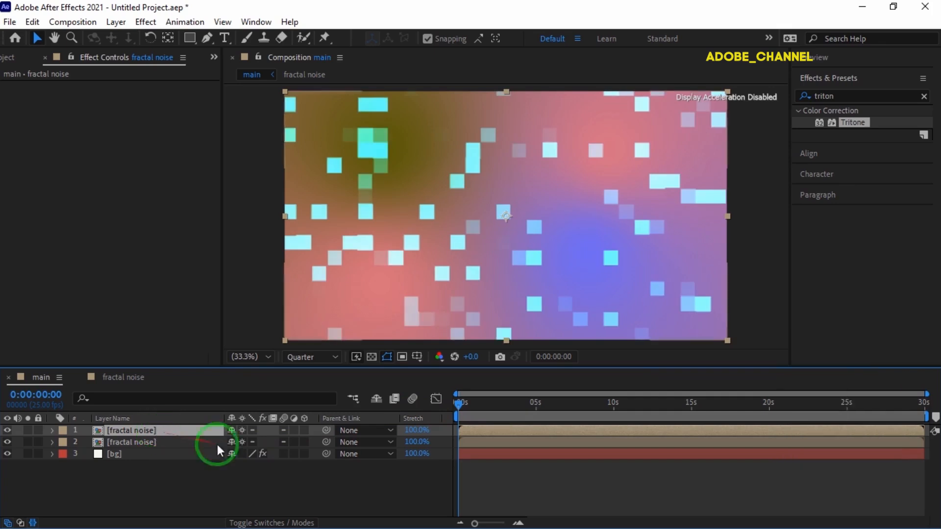
{"action": "left_click", "coordinate": [268, 521]}
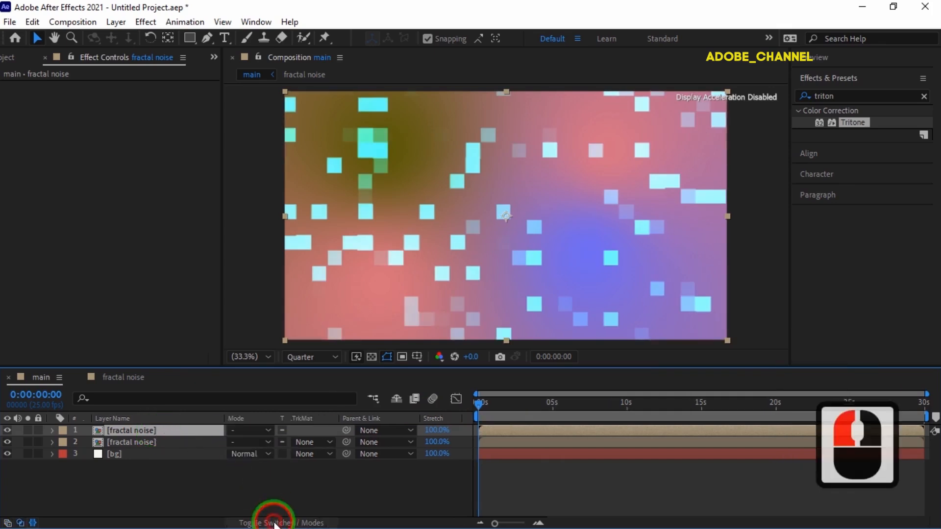
{"action": "left_click", "coordinate": [269, 430]}
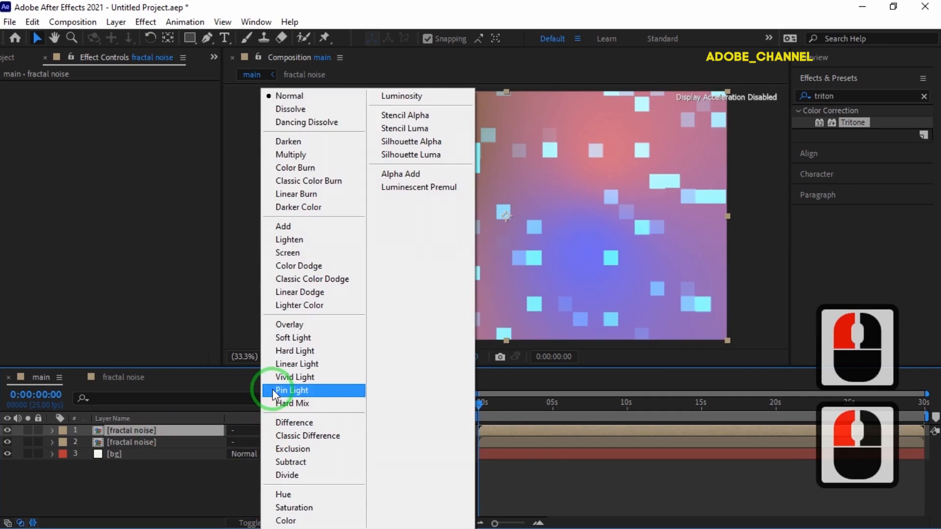
{"action": "left_click", "coordinate": [287, 339]}
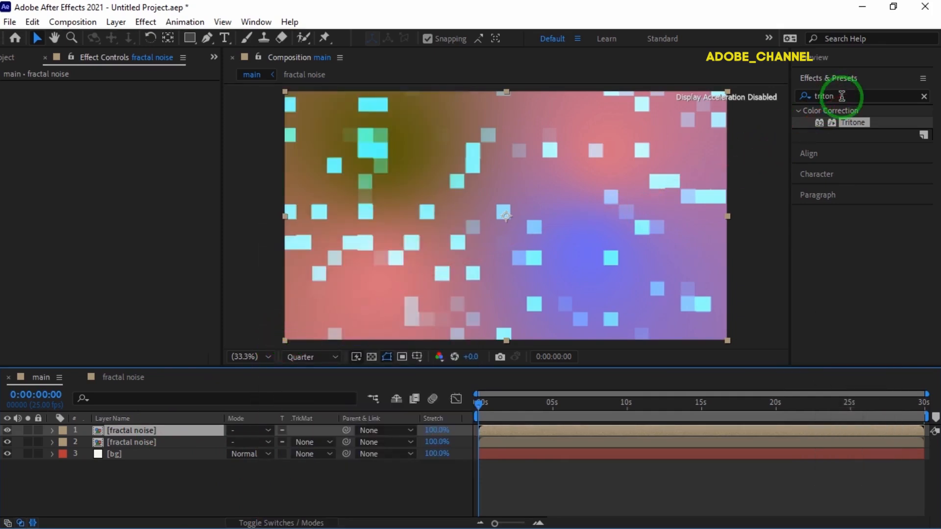
- Apply the Find Edges effect to the top fractal noise layer and invert it
{"action": "left_click", "coordinate": [819, 96]}
{"action": "left_click_drag", "start_coordinate": [835, 97], "coordinate": [800, 102]}
{"action": "type", "text": "f"}
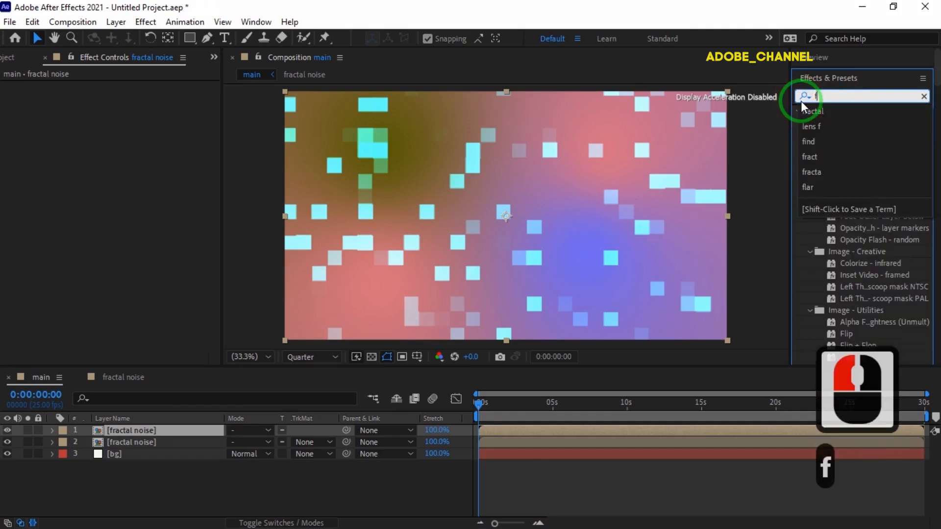
{"action": "type", "text": "ind"}
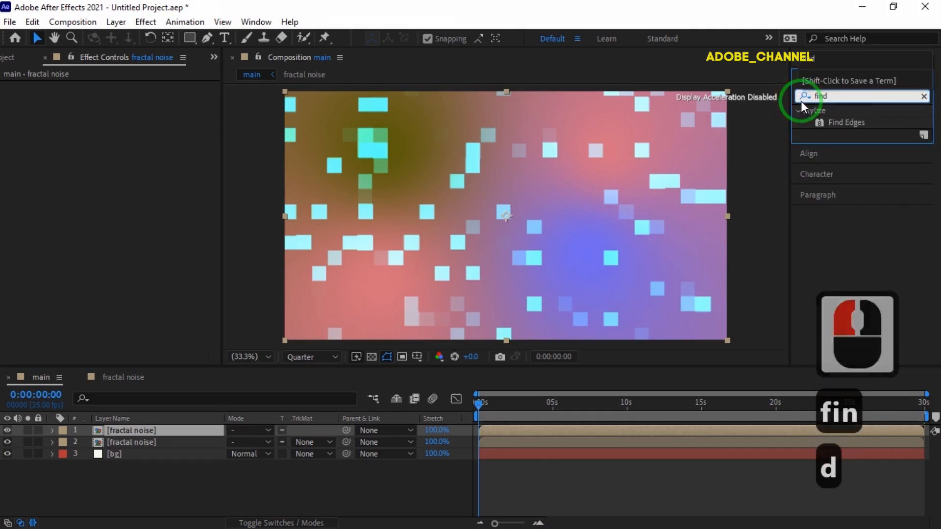
{"action": "left_click", "coordinate": [842, 121]}
{"action": "double_click", "coordinate": [842, 121]}
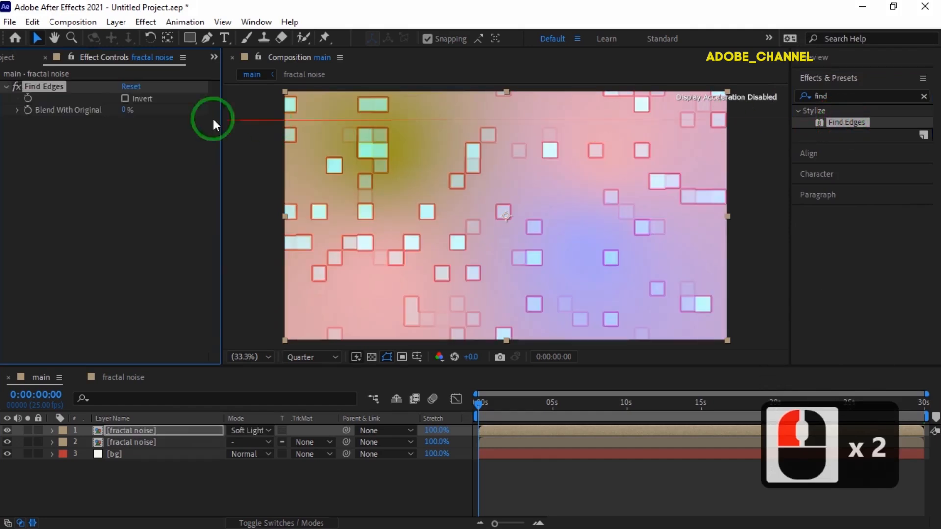
{"action": "left_click", "coordinate": [130, 100]}
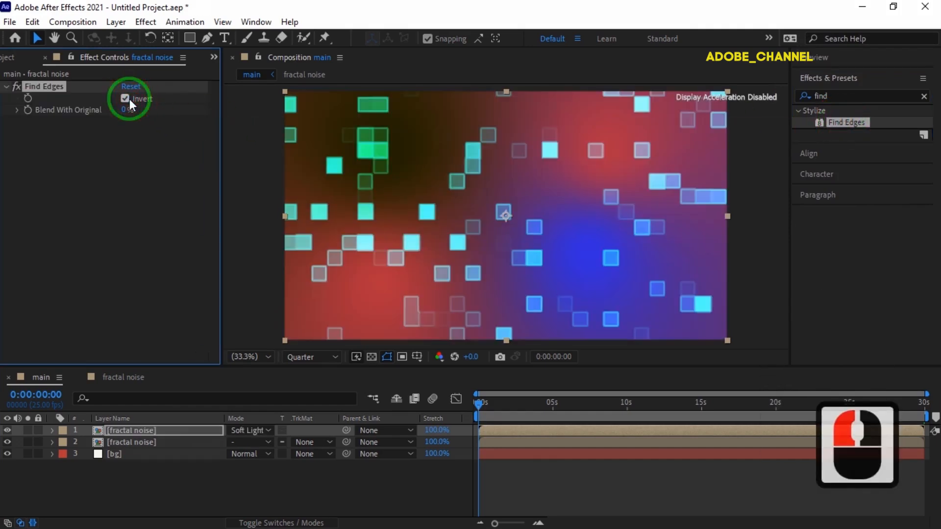
- Set the scale of the top fractal noise layer to 170%
{"action": "left_click", "coordinate": [161, 429]}
{"action": "key", "text": "s"}
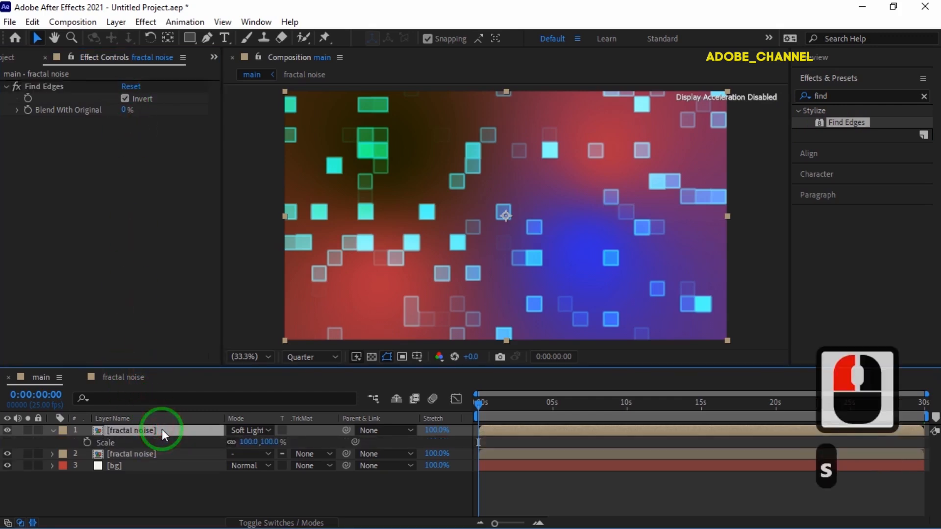
{"action": "left_click_drag", "start_coordinate": [162, 431], "coordinate": [199, 439]}
{"action": "left_click", "coordinate": [250, 442]}
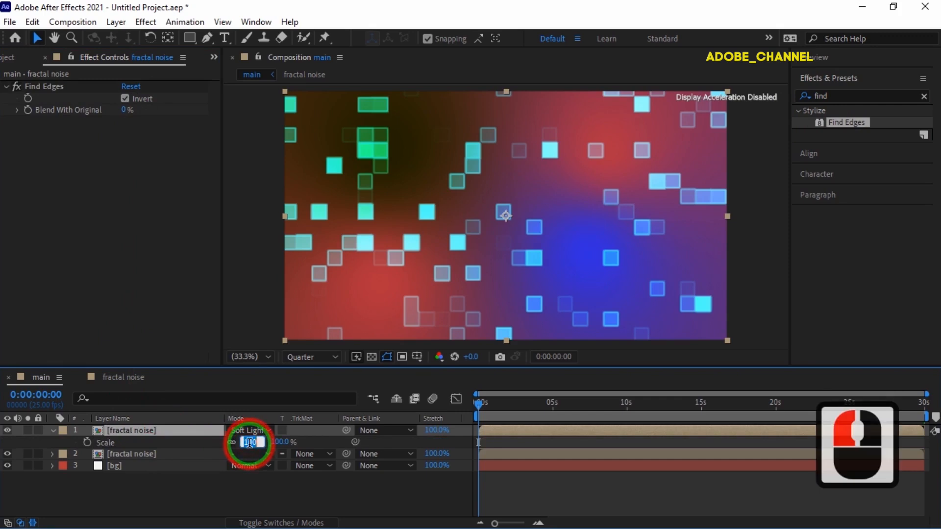
{"action": "type", "text": "170"}
{"action": "key", "text": "Return"}
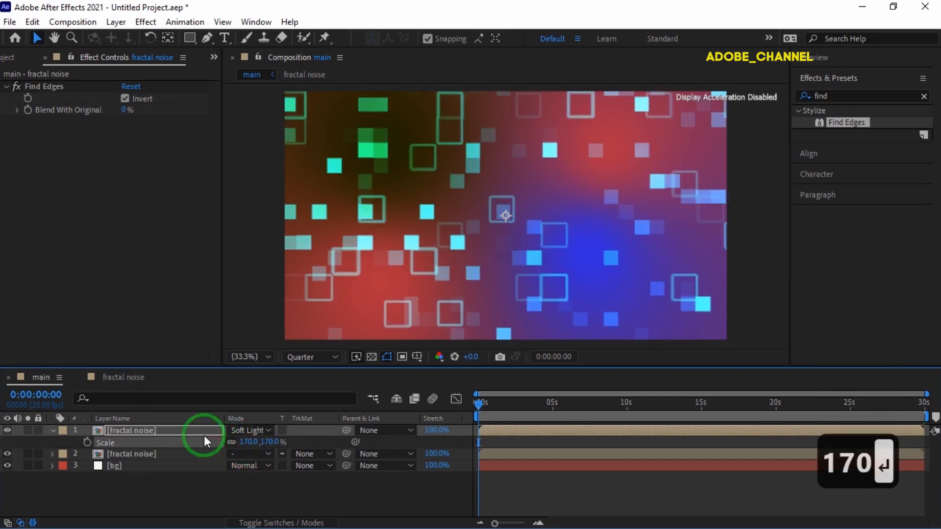
- Duplicate the top fractal noise layer and set the new copy's scale to -300%
{"action": "left_click", "coordinate": [161, 431]}
{"action": "key", "text": "ctrl+d"}
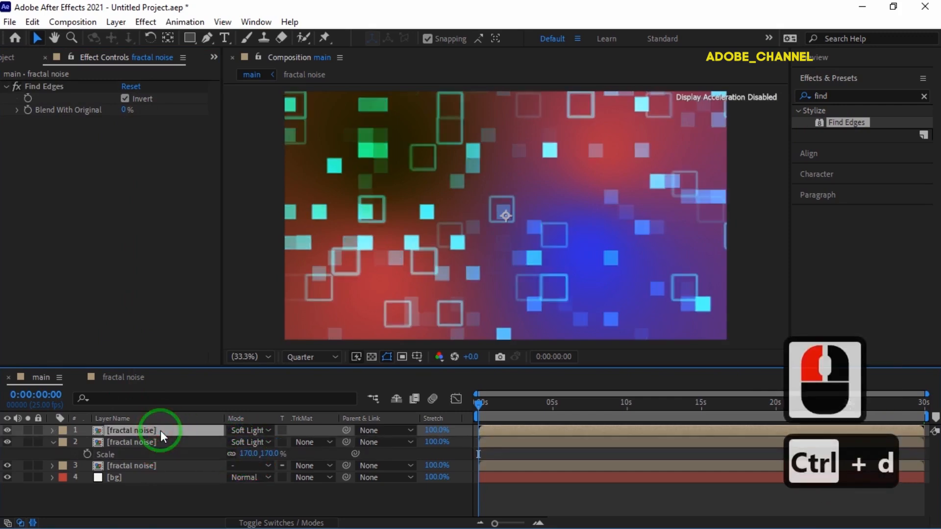
{"action": "key", "text": "s"}
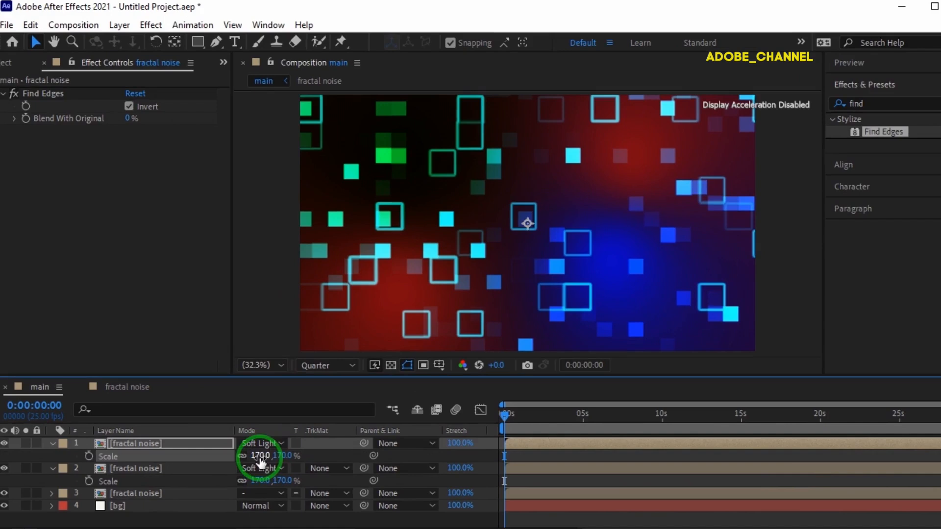
{"action": "left_click", "coordinate": [249, 442]}
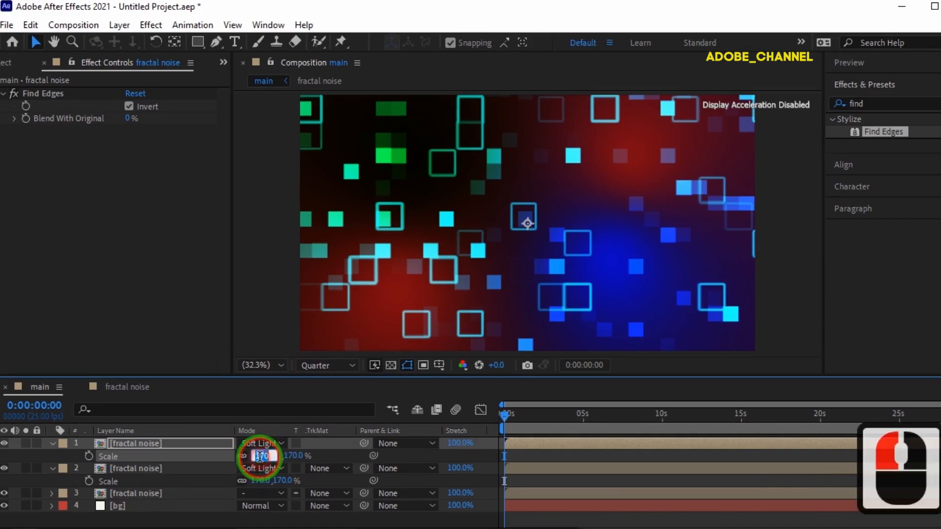
{"action": "type", "text": "-300"}
{"action": "key", "text": "Return"}
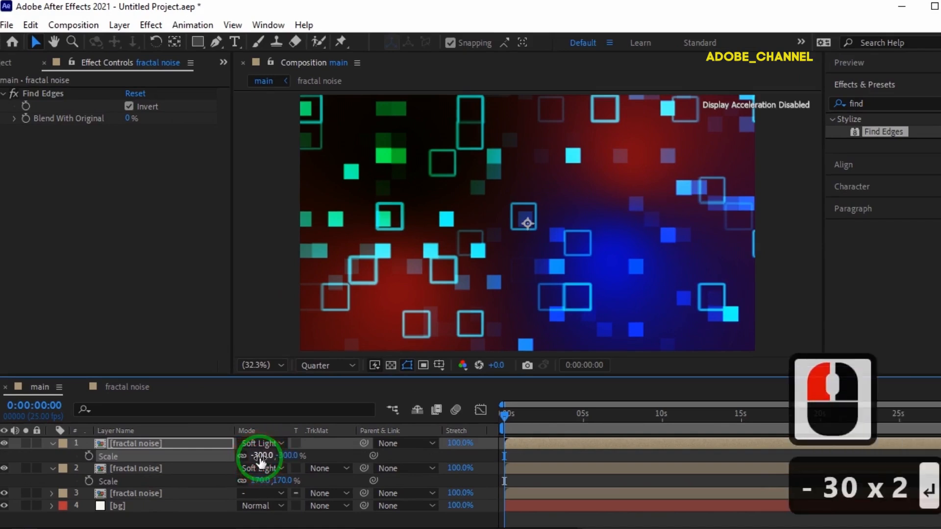
- Apply the Stylize Glow effect to the top fractal noise layer with a Glow Threshold of 80%
{"action": "left_click_drag", "start_coordinate": [886, 103], "coordinate": [800, 112]}
{"action": "type", "text": "glow"}
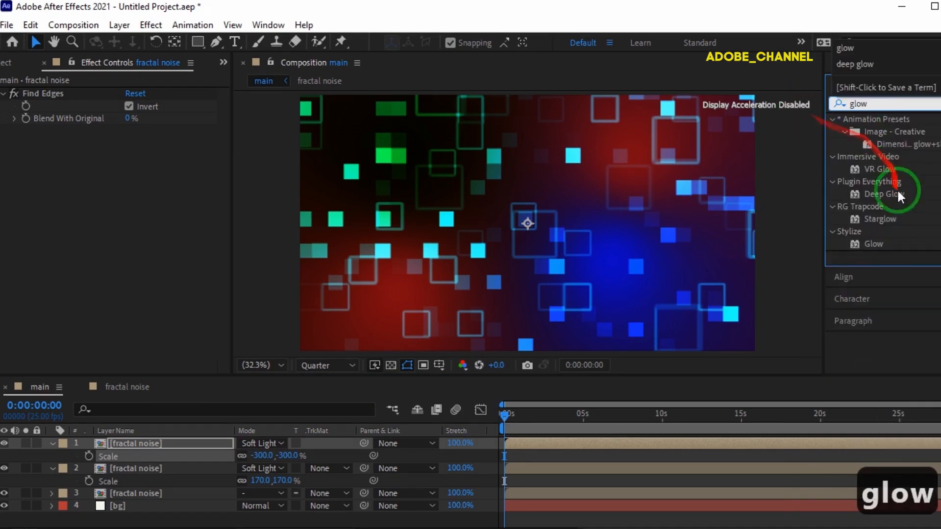
{"action": "left_click", "coordinate": [872, 244]}
{"action": "double_click", "coordinate": [872, 245]}
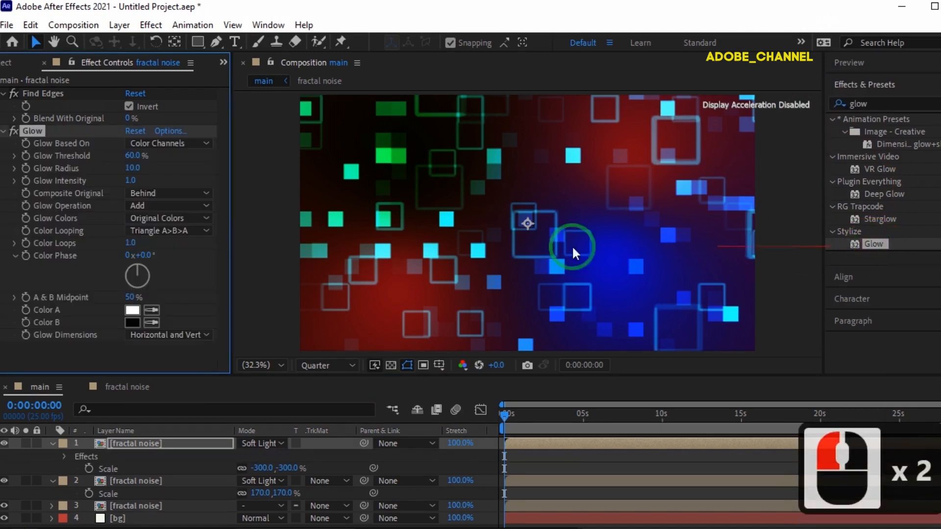
{"action": "left_click", "coordinate": [132, 156]}
{"action": "type", "text": "80"}
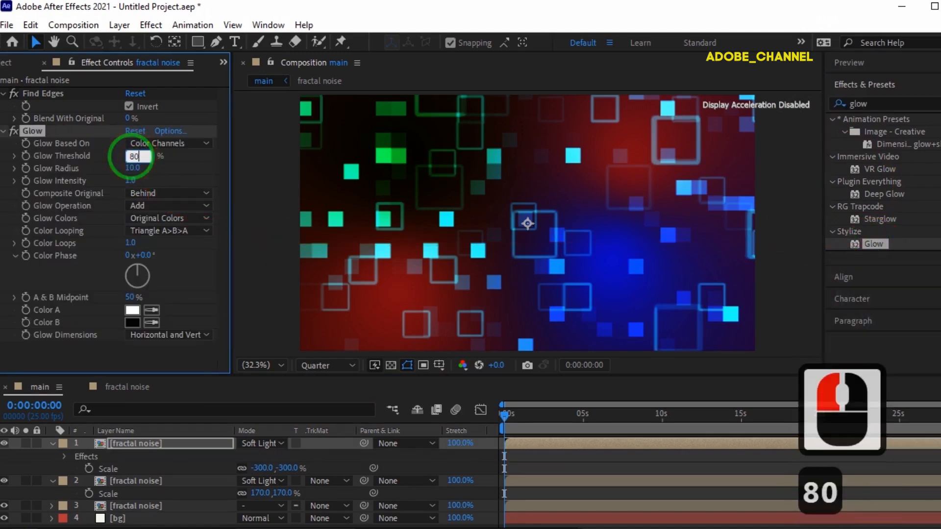
{"action": "key", "text": "Return"}
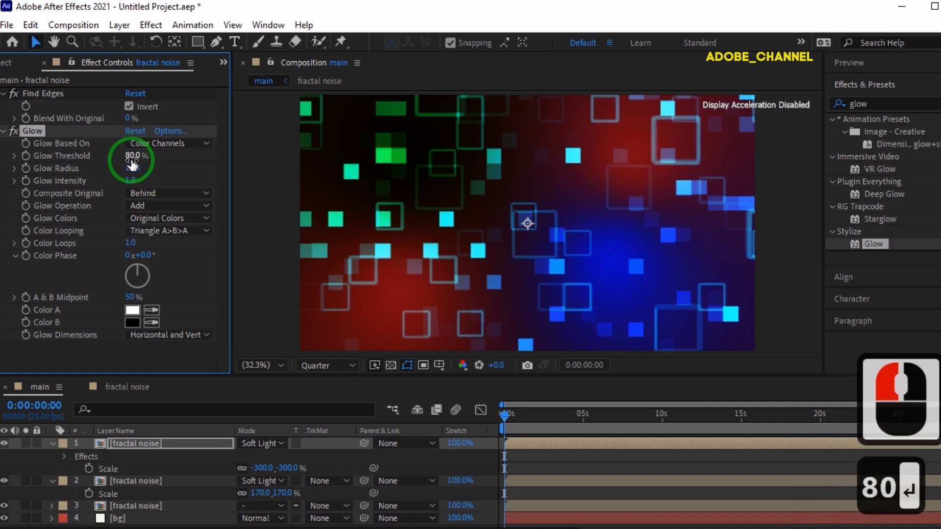
- Set the Glow Radius to 55 and the Glow Intensity to 1.5 on the top fractal noise layer
{"action": "left_click", "coordinate": [131, 169]}
{"action": "type", "text": "55"}
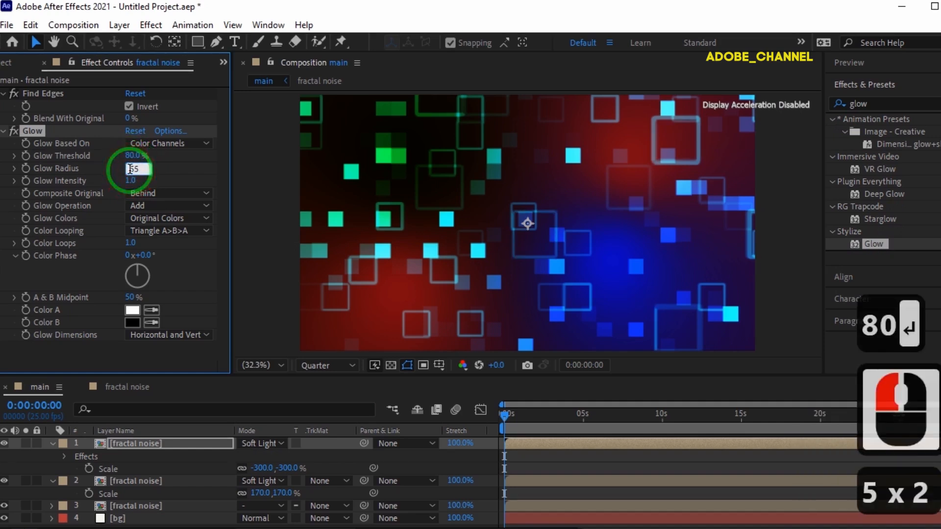
{"action": "key", "text": "Return"}
{"action": "left_click", "coordinate": [132, 181]}
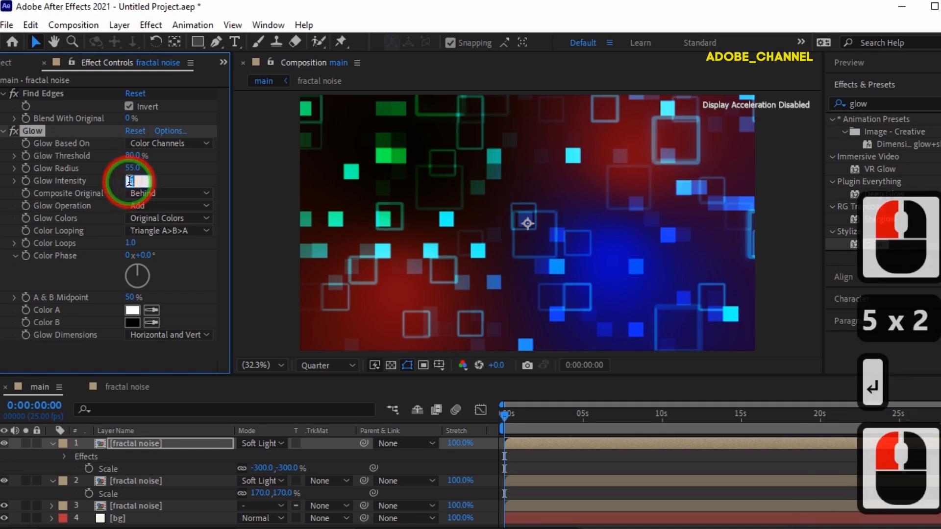
{"action": "type", "text": "1.5"}
{"action": "key", "text": "Return"}
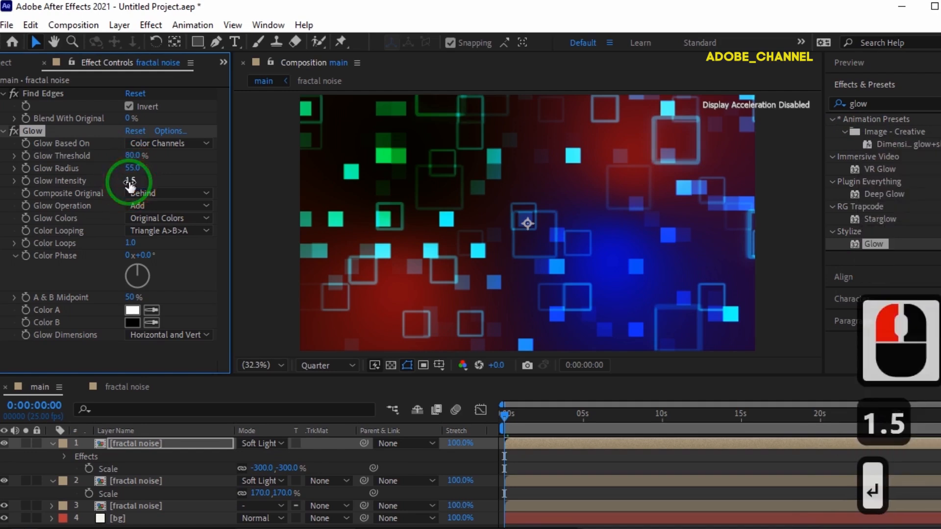
- Collapse the two expanded fractal noise layers and add an adjustment layer above all layers in the main composition
{"action": "left_click", "coordinate": [51, 443]}
{"action": "left_click", "coordinate": [53, 455]}
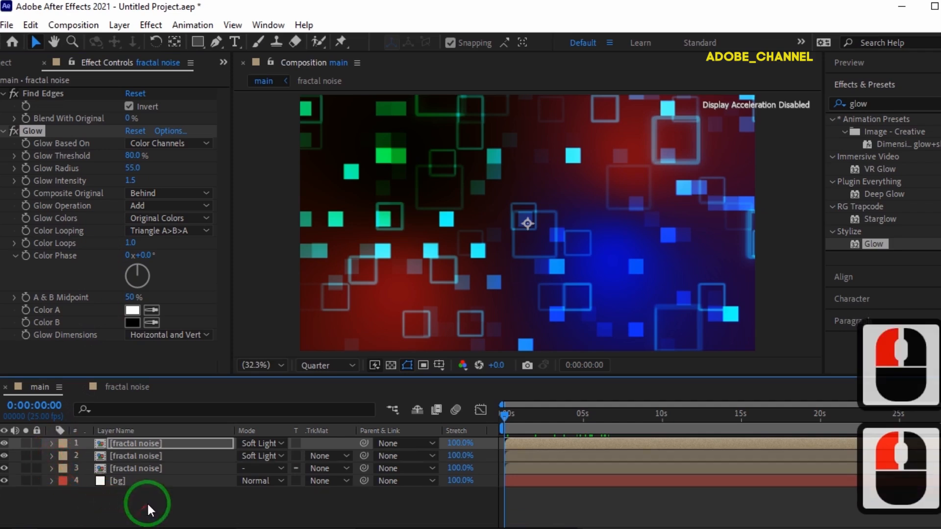
{"action": "right_click", "coordinate": [147, 502]}
{"action": "mouse_move", "coordinate": [190, 326]}
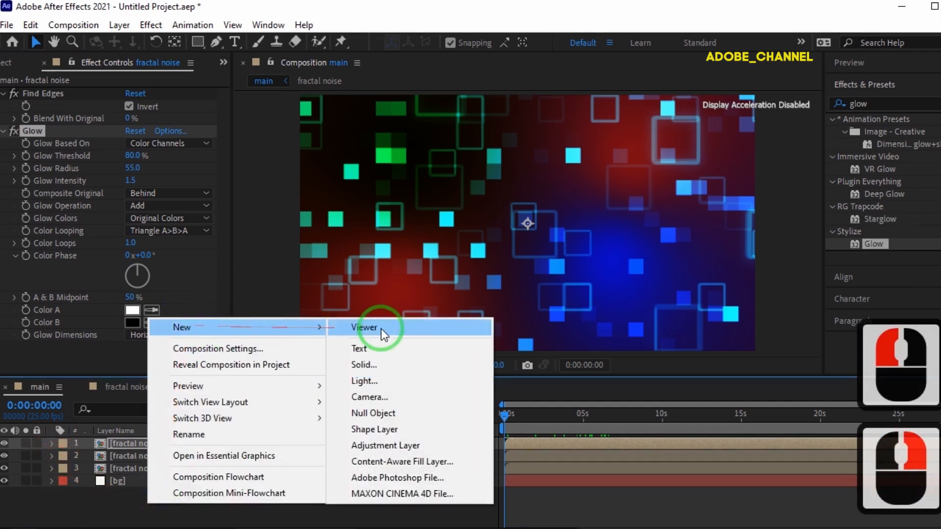
{"action": "left_click", "coordinate": [382, 445]}
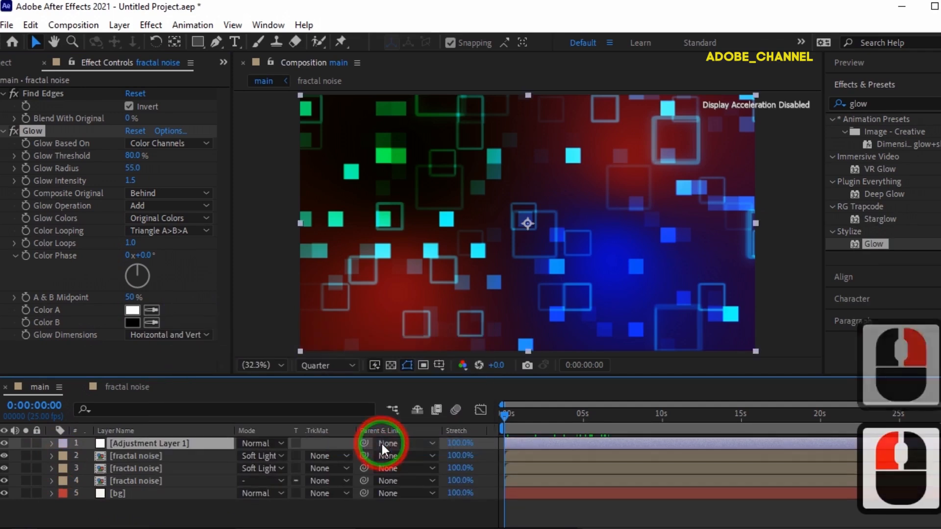
- Rename the new adjustment layer as brightness
{"action": "left_click", "coordinate": [151, 445]}
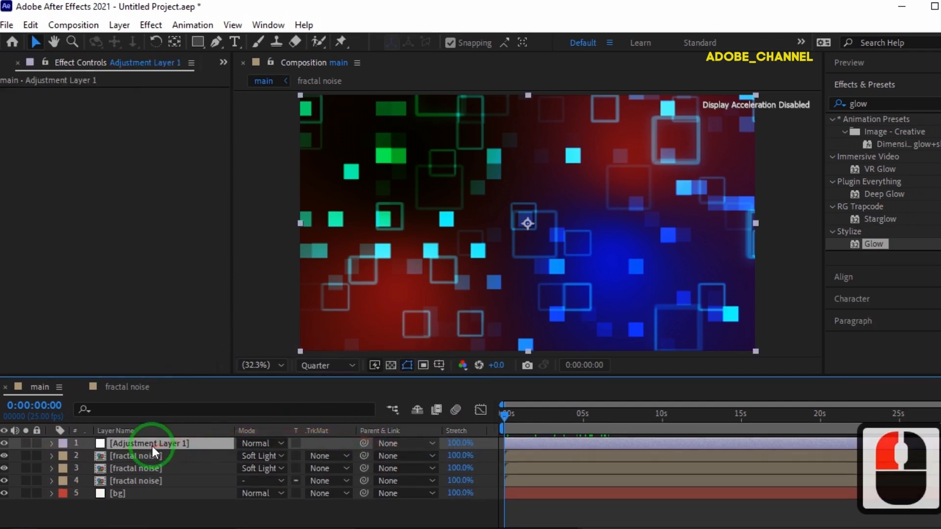
{"action": "right_click", "coordinate": [156, 446]}
{"action": "left_click", "coordinate": [190, 418]}
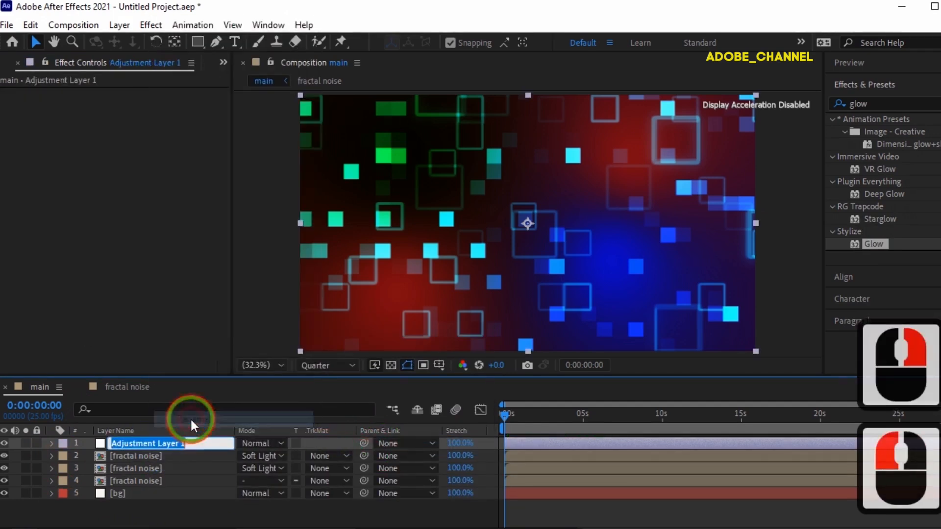
{"action": "type", "text": "br"}
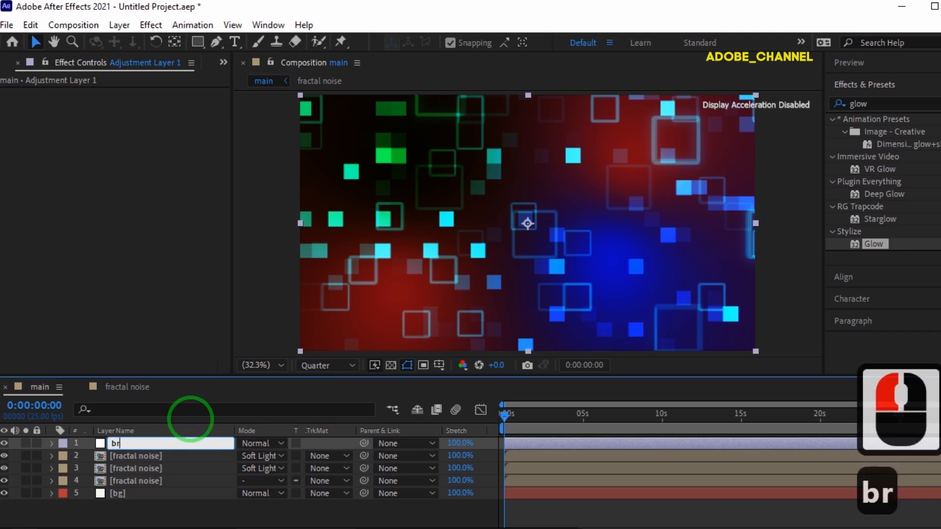
{"action": "type", "text": "ightness"}
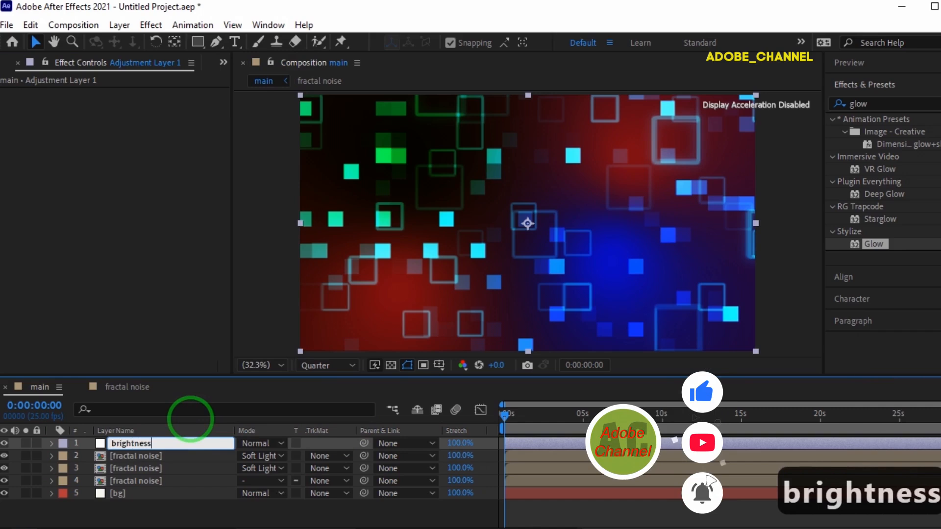
{"action": "key", "text": "Return"}
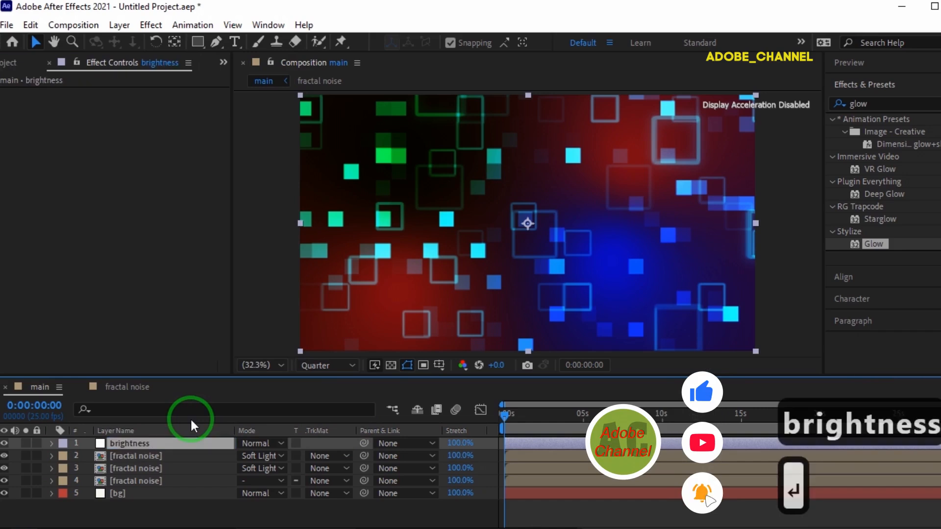
- Find the Brightness & Contrast effect and apply it to the brightness adjustment layer
{"action": "left_click", "coordinate": [868, 104]}
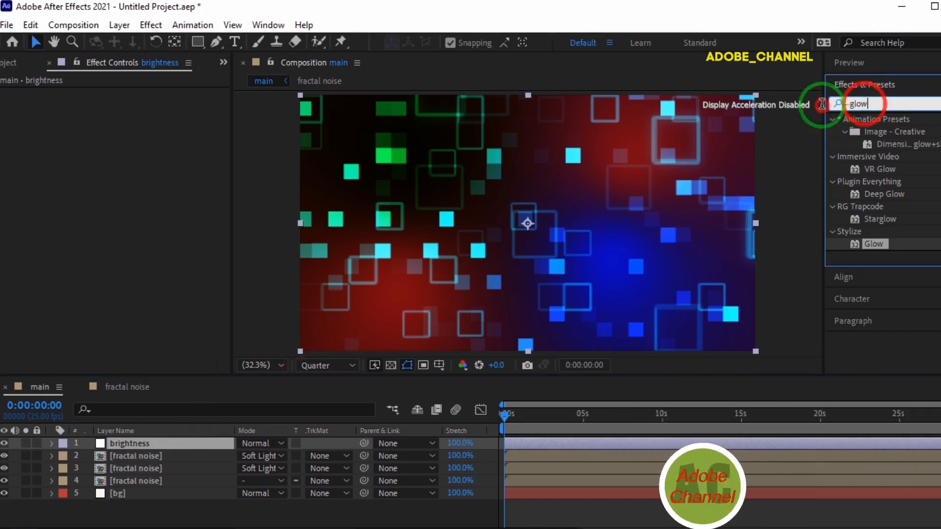
{"action": "type", "text": "br"}
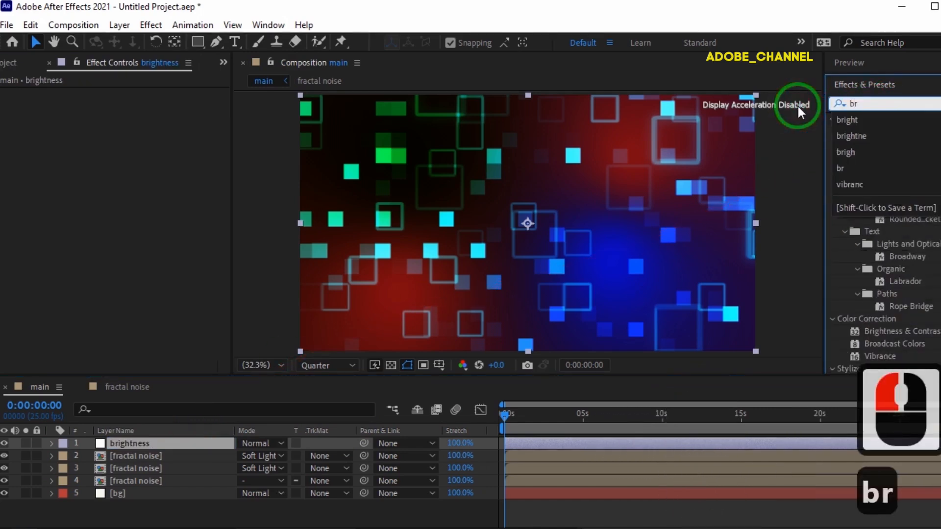
{"action": "type", "text": "ightness"}
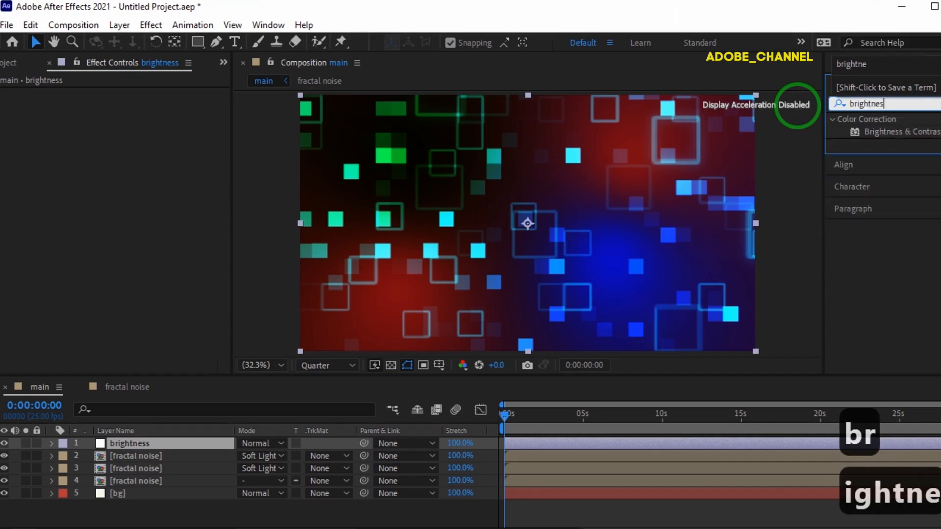
{"action": "double_click", "coordinate": [898, 129]}
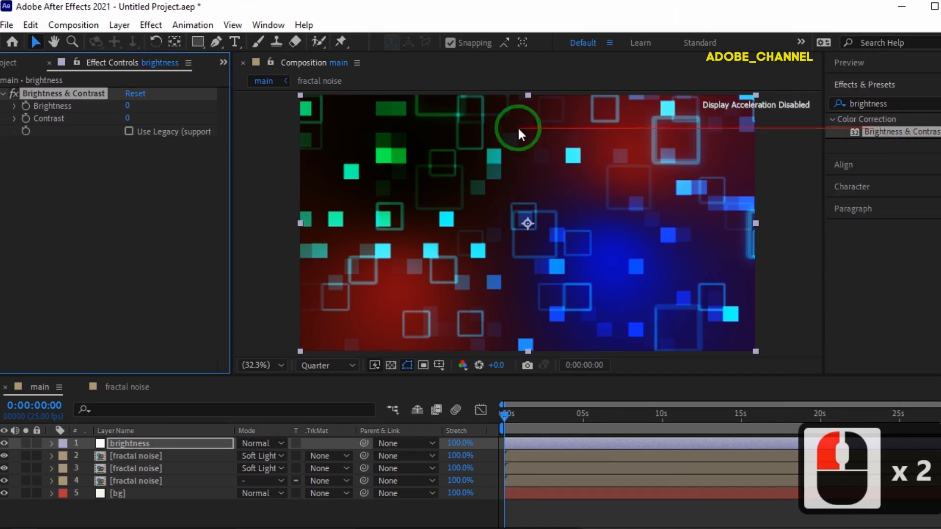
- Set Brightness to 40 and Contrast to 15 in the brightness layer's Brightness & Contrast effect
{"action": "left_click", "coordinate": [131, 106]}
{"action": "type", "text": "40"}
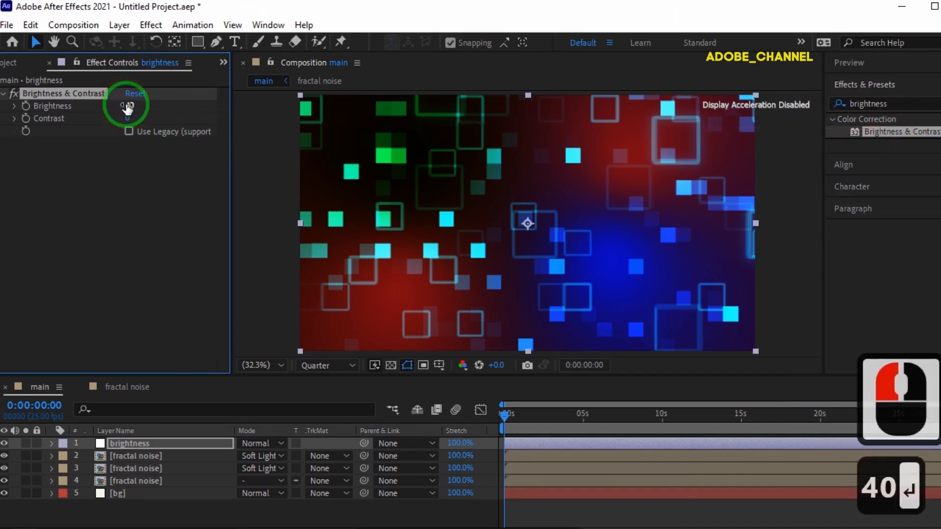
{"action": "key", "text": "Return"}
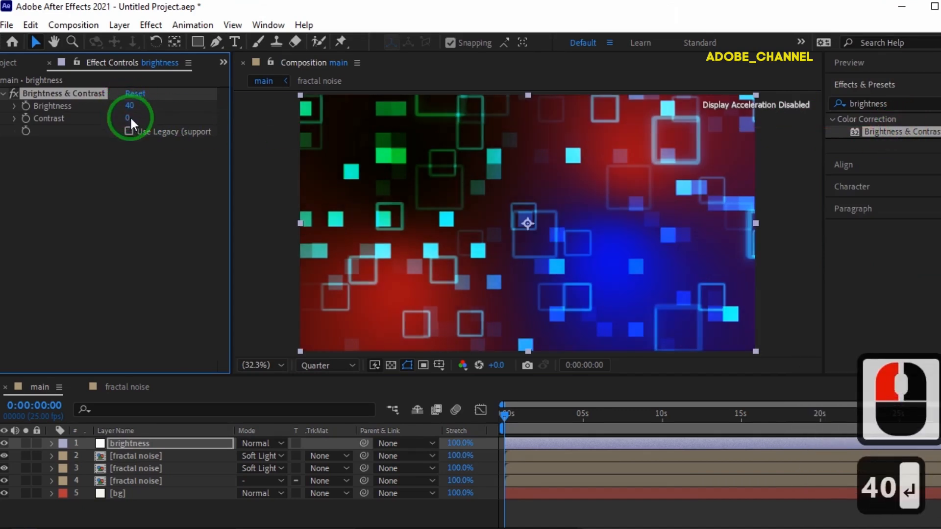
{"action": "left_click", "coordinate": [130, 117]}
{"action": "type", "text": "15"}
{"action": "key", "text": "Return"}
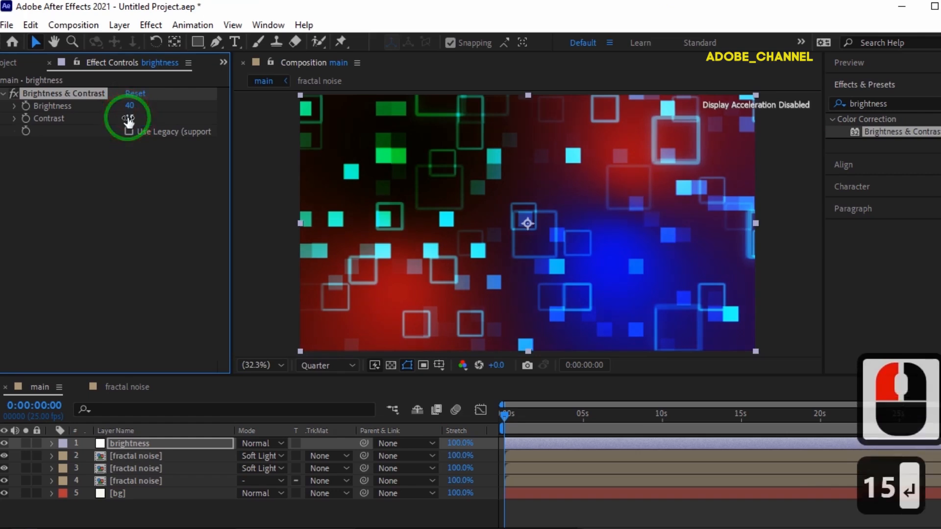
{"action": "left_click_drag", "start_coordinate": [504, 417], "coordinate": [478, 421]}
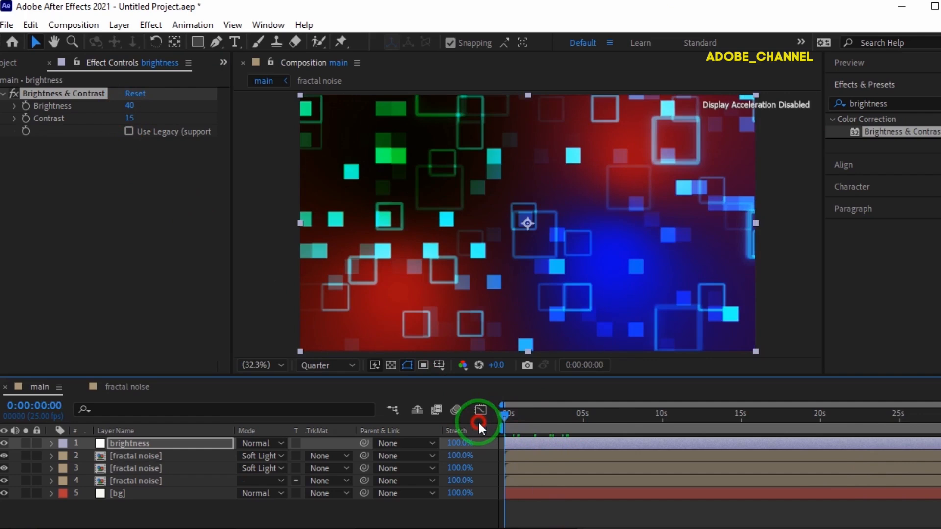
- Pre-compose all five layers of the main composition into a new composition named digital, moving all attributes into it
{"action": "left_click", "coordinate": [174, 515]}
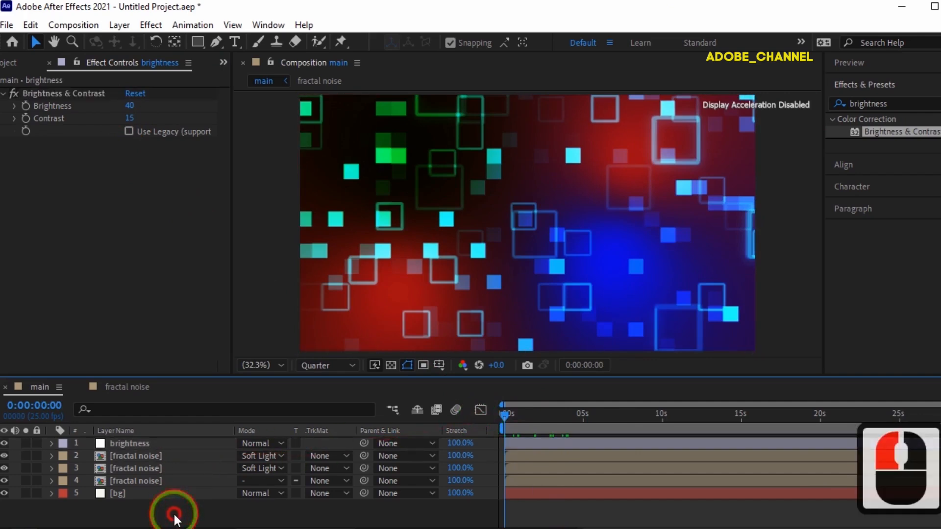
{"action": "left_click_drag", "start_coordinate": [174, 519], "coordinate": [169, 441]}
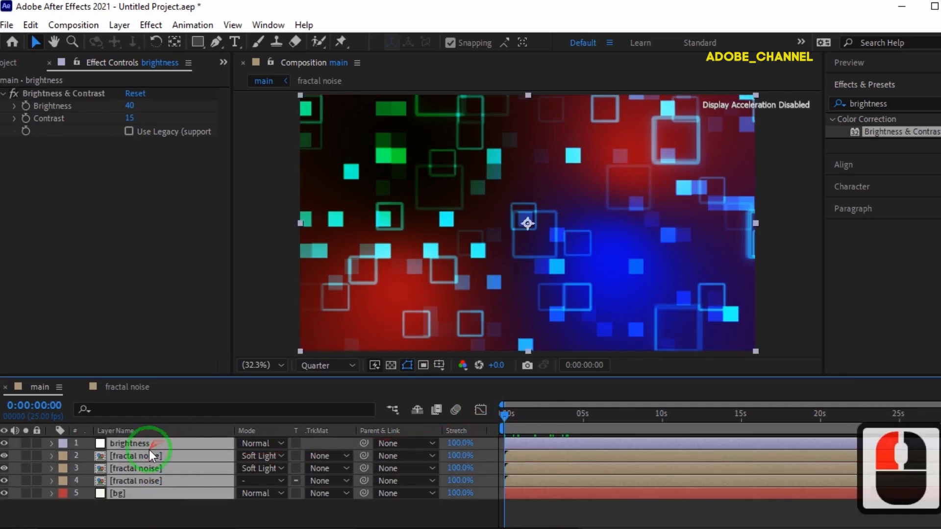
{"action": "right_click", "coordinate": [149, 451]}
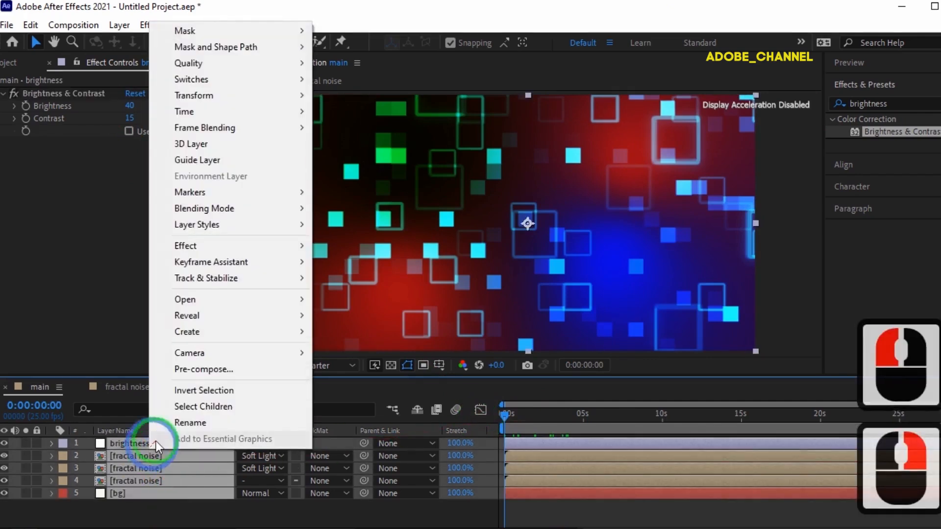
{"action": "left_click", "coordinate": [198, 370]}
{"action": "type", "text": "di"}
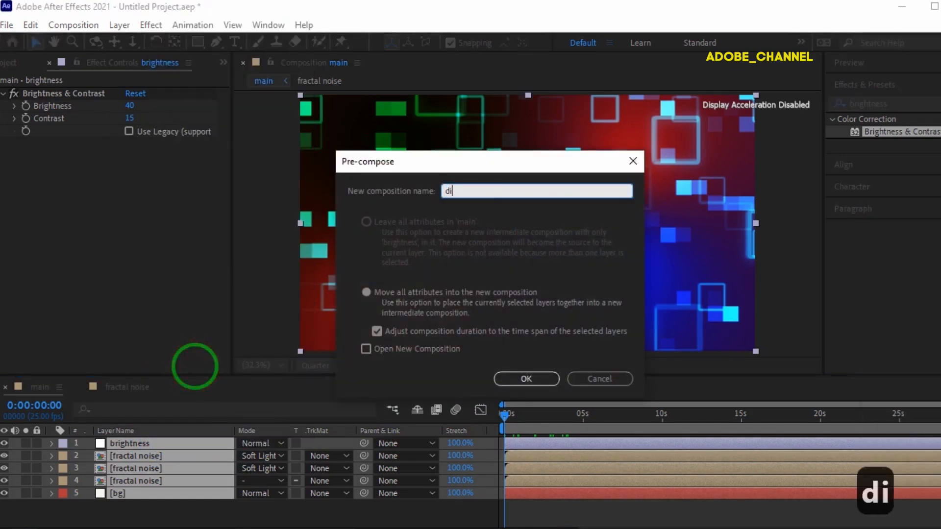
{"action": "type", "text": "gital"}
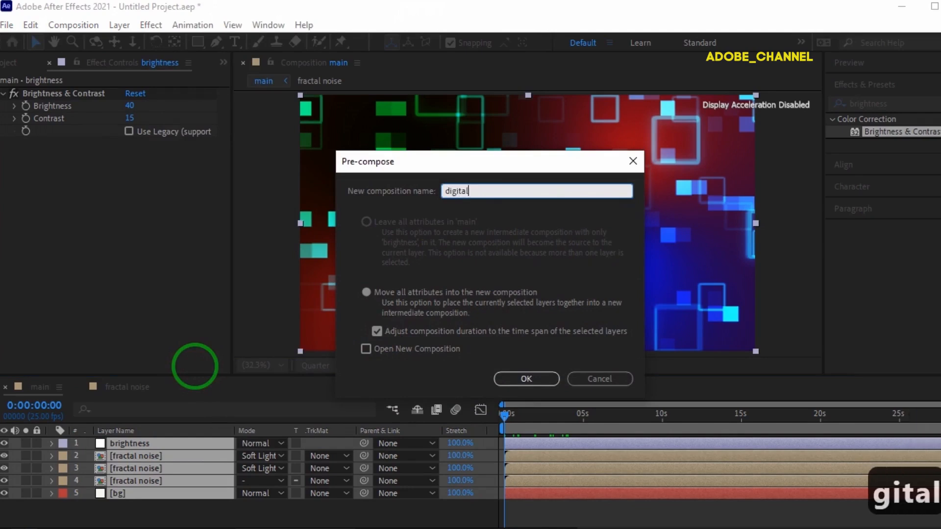
{"action": "left_click", "coordinate": [526, 378]}
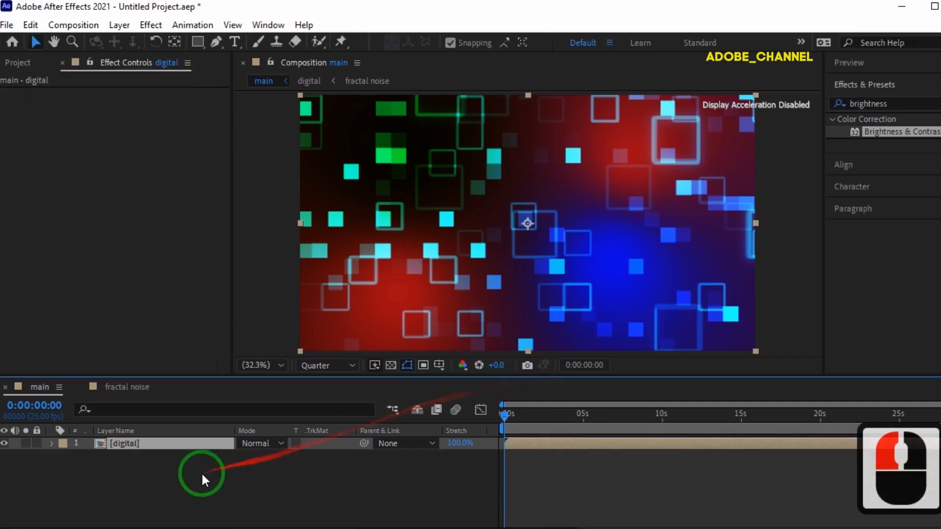
- Add a two-node camera with the 50mm preset to the main composition
{"action": "right_click", "coordinate": [201, 472]}
{"action": "left_click", "coordinate": [242, 298]}
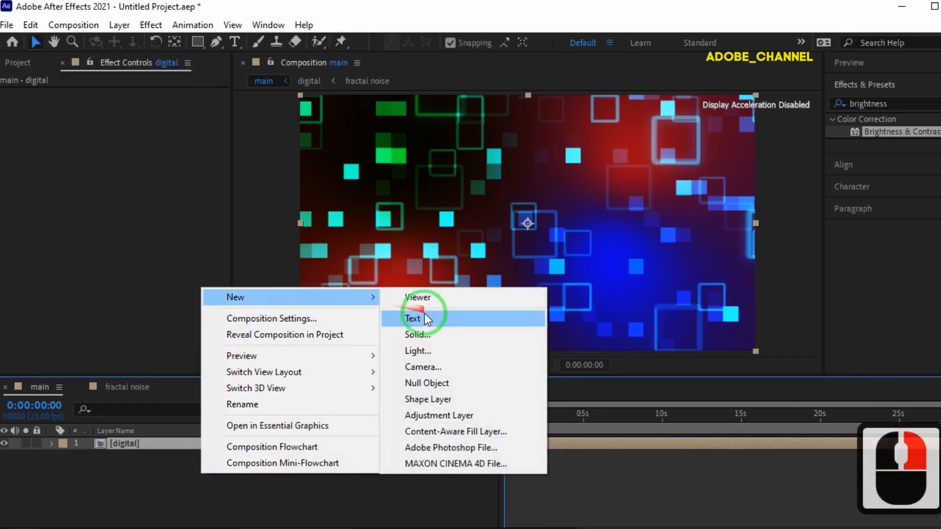
{"action": "left_click", "coordinate": [427, 368]}
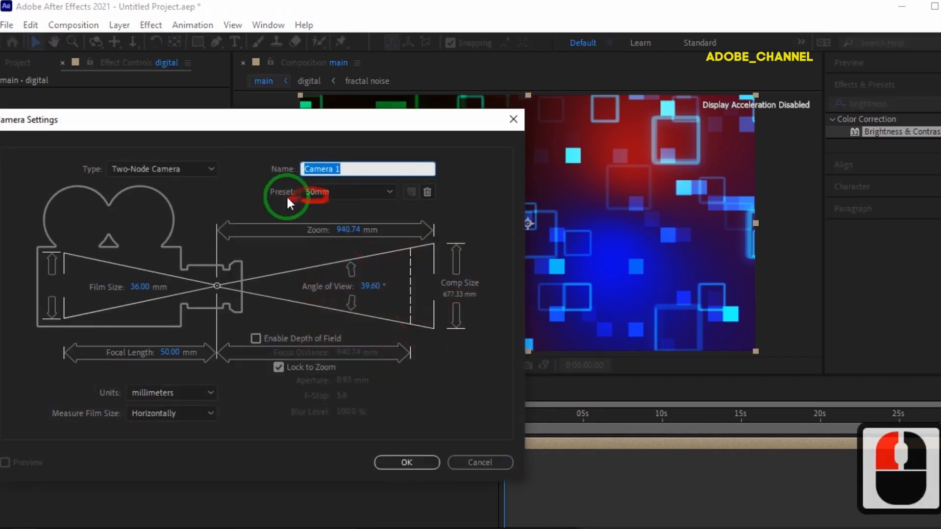
{"action": "left_click", "coordinate": [410, 463]}
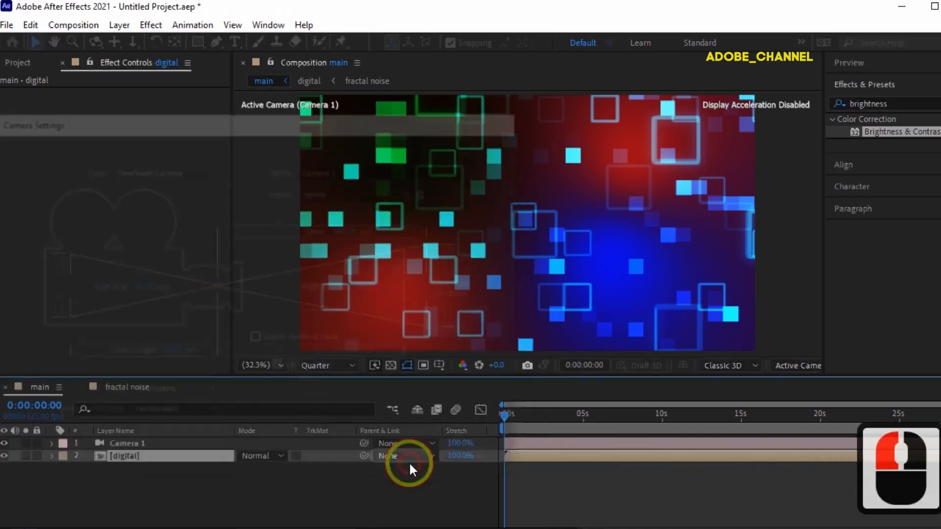
- Add a null object above the camera layer in the main composition
{"action": "right_click", "coordinate": [282, 477]}
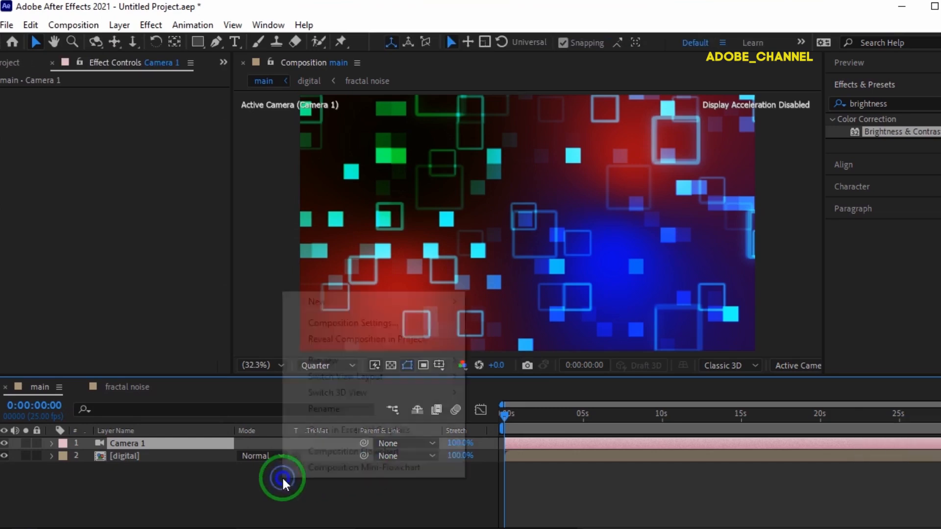
{"action": "mouse_move", "coordinate": [317, 302]}
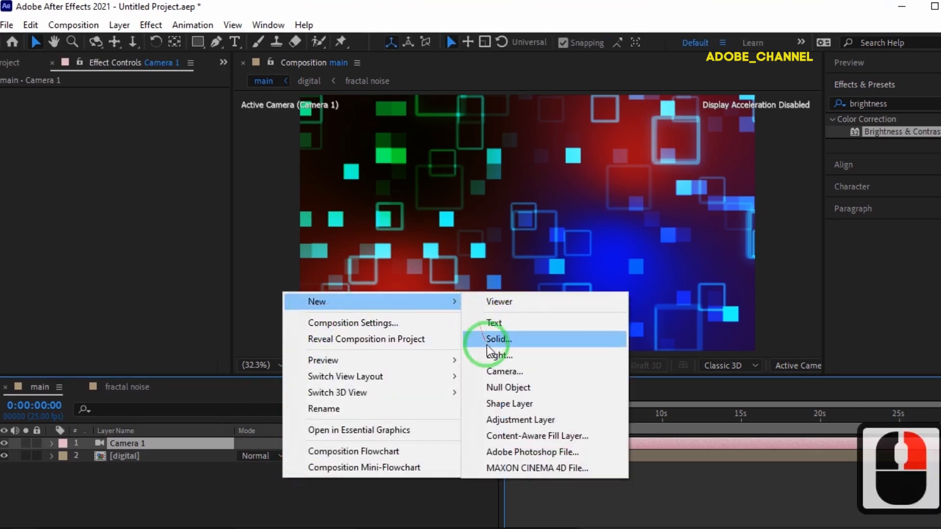
{"action": "left_click", "coordinate": [497, 387]}
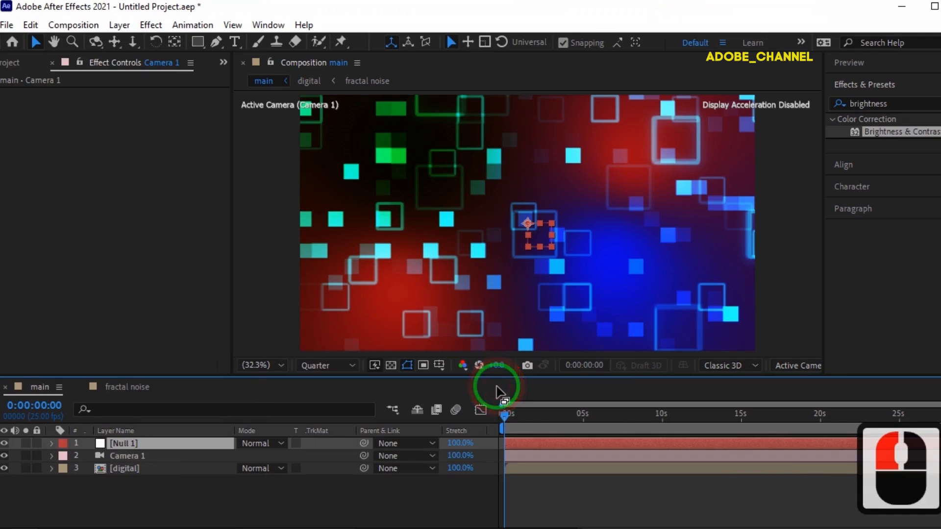
- Set the camera's Zoom to 2180 pixels and turn on Depth of Field in its Camera Options
{"action": "left_click", "coordinate": [52, 456]}
{"action": "left_click", "coordinate": [65, 481]}
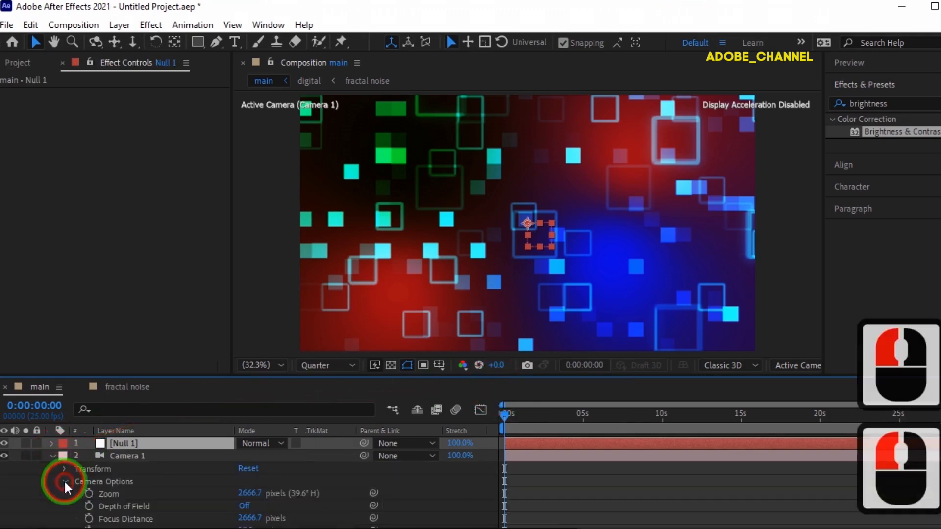
{"action": "left_click", "coordinate": [245, 455]}
{"action": "type", "text": "21"}
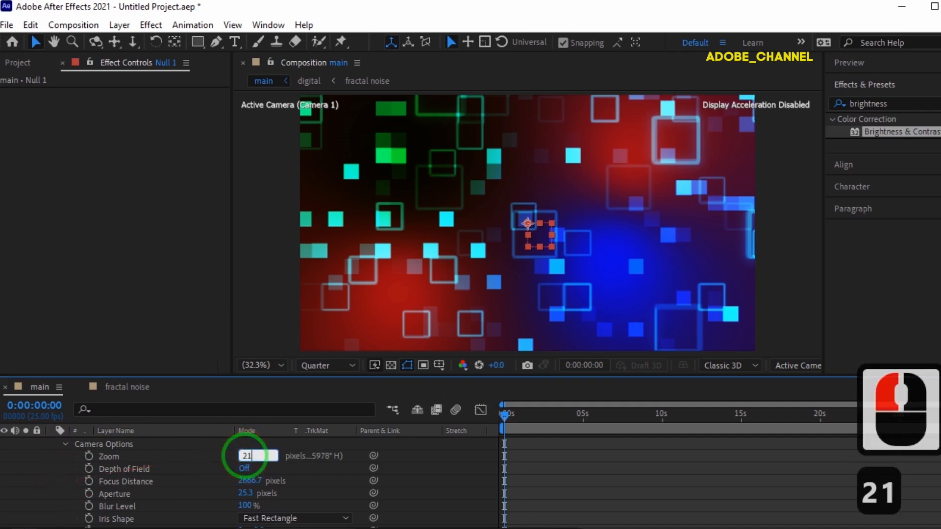
{"action": "type", "text": "80"}
{"action": "key", "text": "Return"}
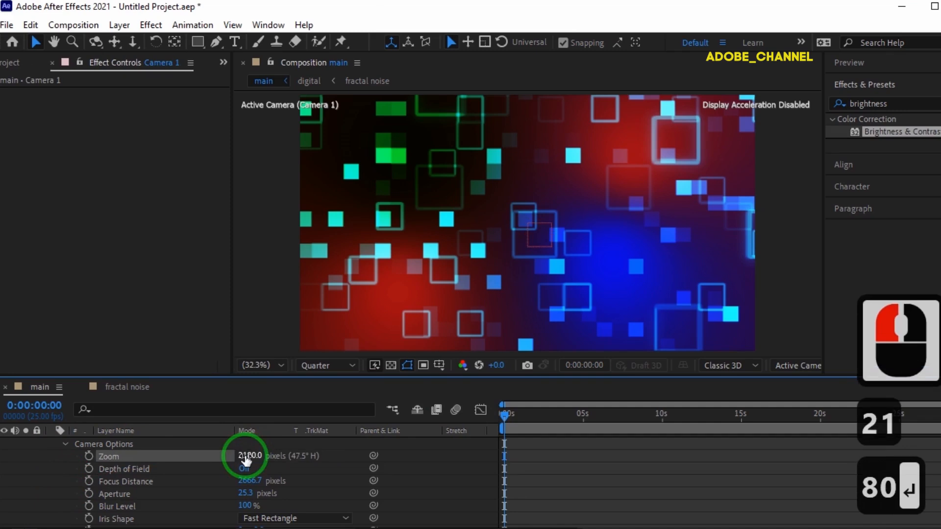
{"action": "left_click", "coordinate": [244, 470]}
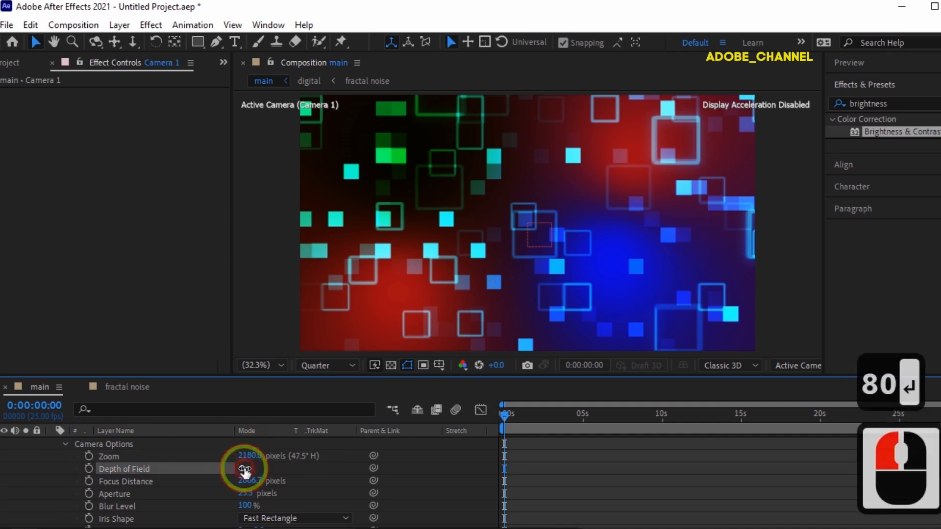
- Parent the camera to the null object and make the null and digital layers 3D
{"action": "left_click", "coordinate": [66, 443]}
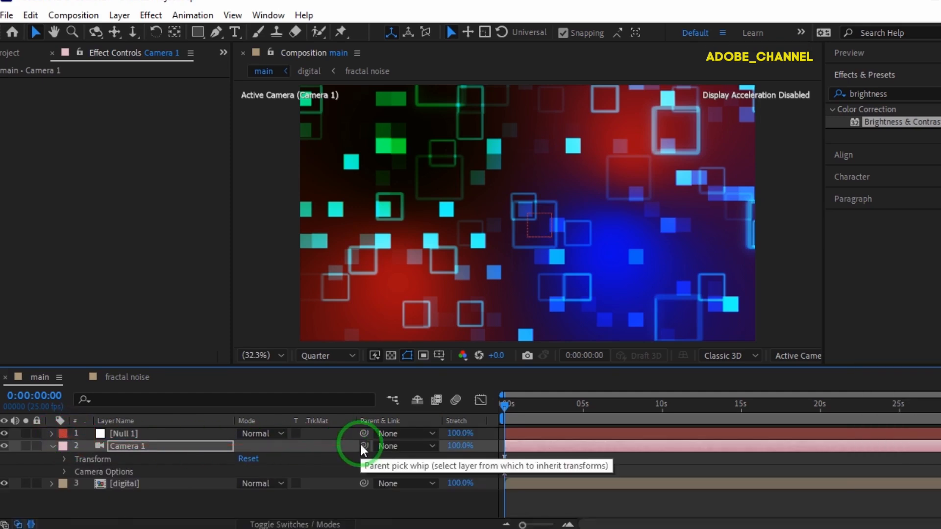
{"action": "left_click_drag", "start_coordinate": [363, 455], "coordinate": [113, 433]}
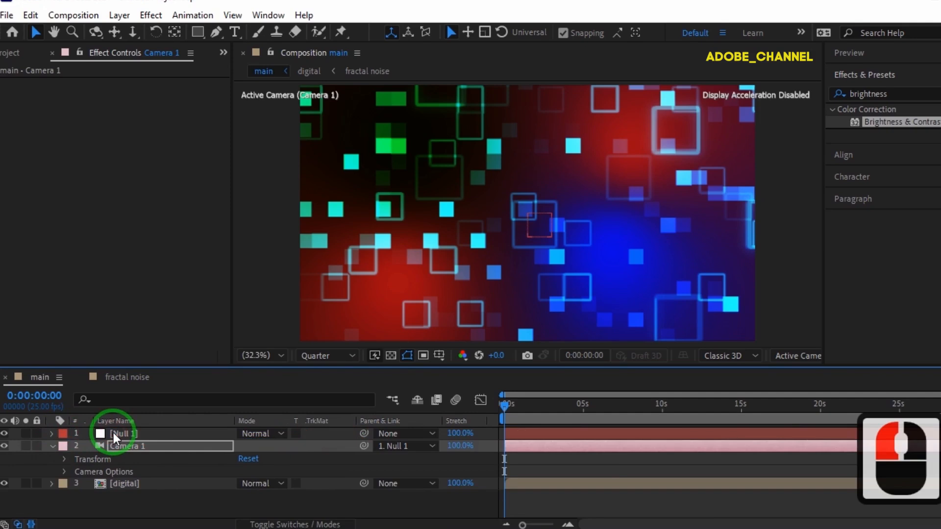
{"action": "left_click", "coordinate": [296, 524]}
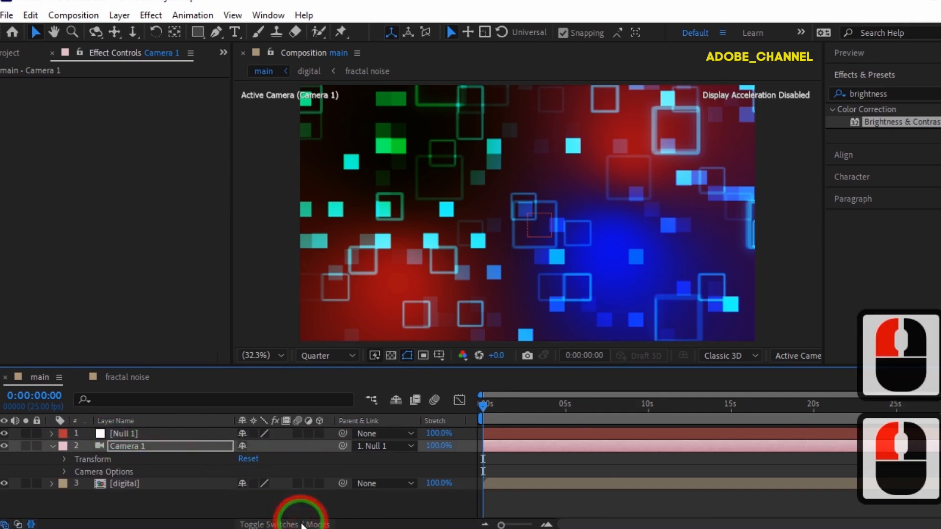
{"action": "left_click", "coordinate": [318, 433]}
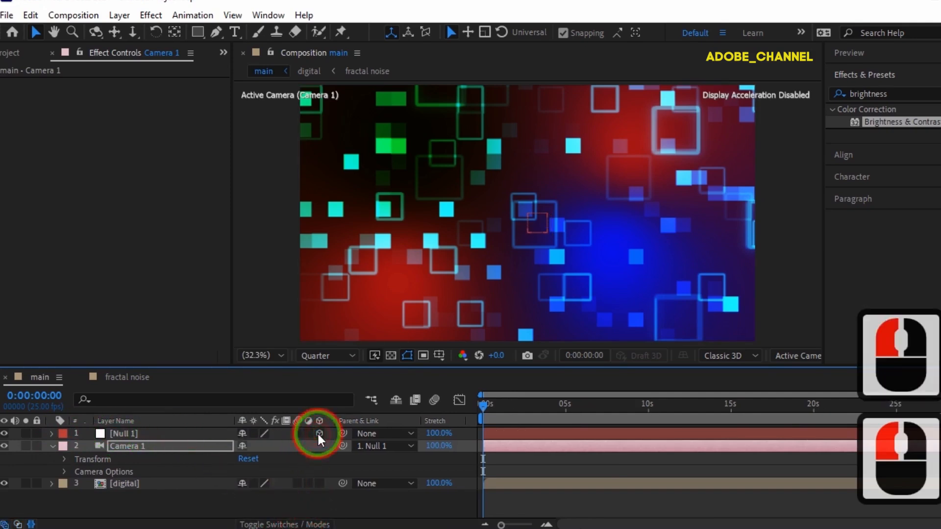
{"action": "left_click", "coordinate": [320, 483]}
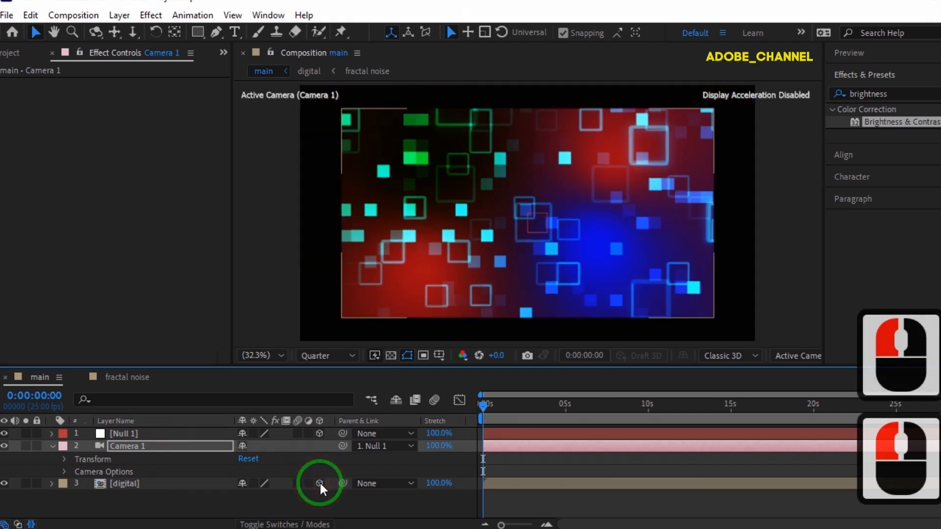
- Keyframe the digital layer's Z Rotation at 0° on the first frame and 35° at 0:00:29:24
{"action": "left_click", "coordinate": [194, 482]}
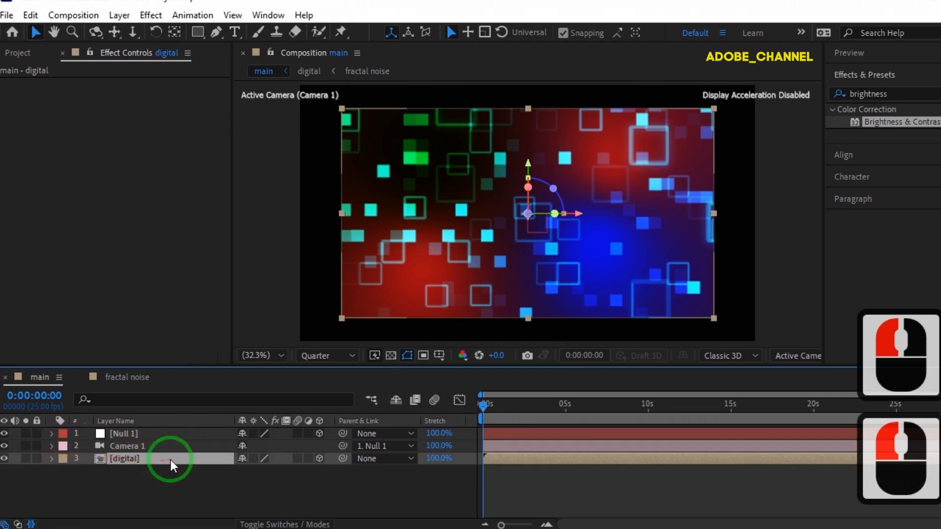
{"action": "key", "text": "r"}
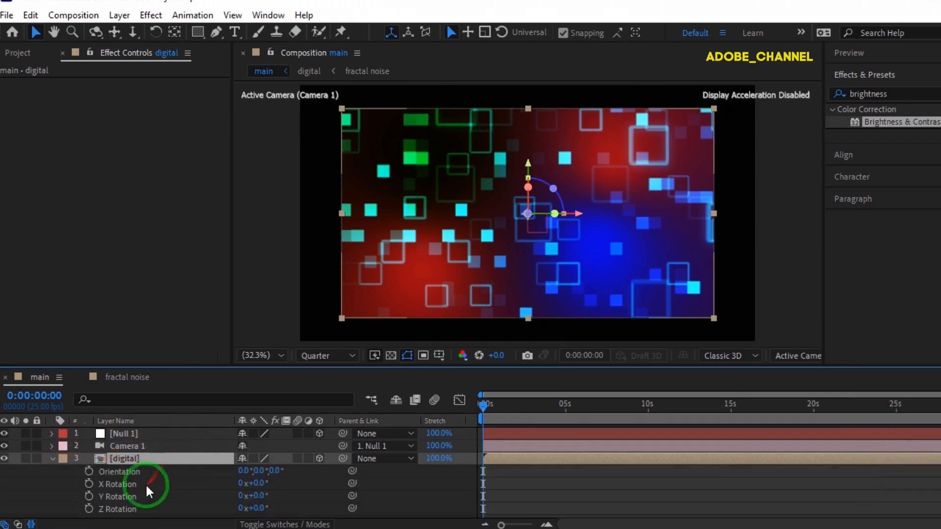
{"action": "left_click", "coordinate": [89, 508]}
{"action": "left_click_drag", "start_coordinate": [481, 405], "coordinate": [909, 400]}
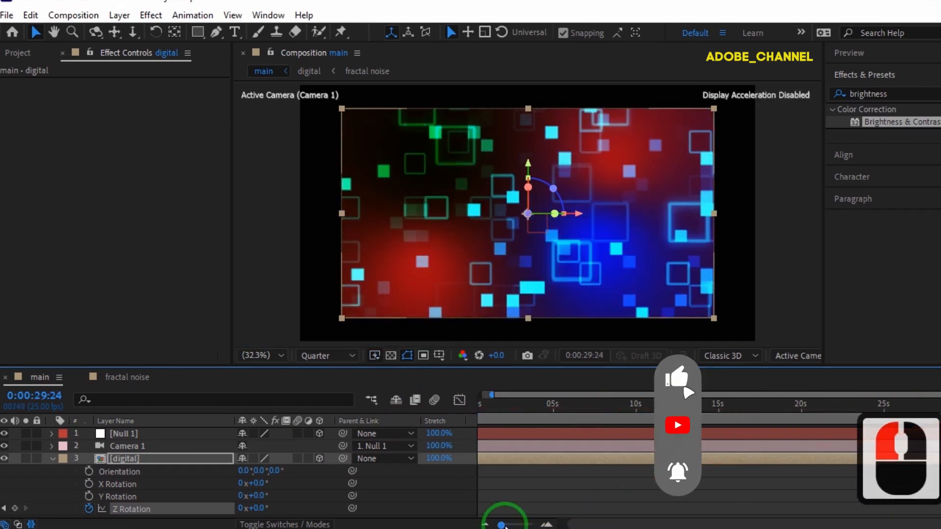
{"action": "left_click_drag", "start_coordinate": [502, 525], "coordinate": [499, 525]}
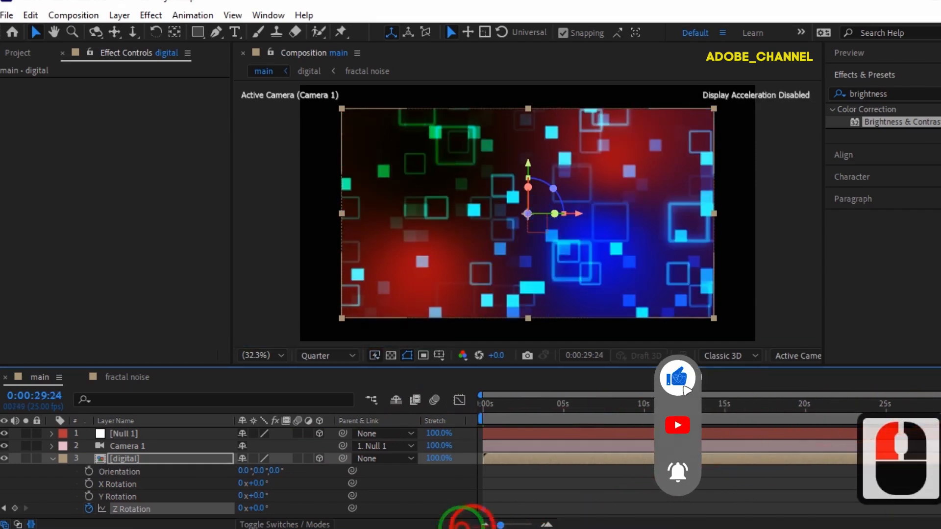
{"action": "left_click", "coordinate": [255, 508]}
{"action": "type", "text": "35"}
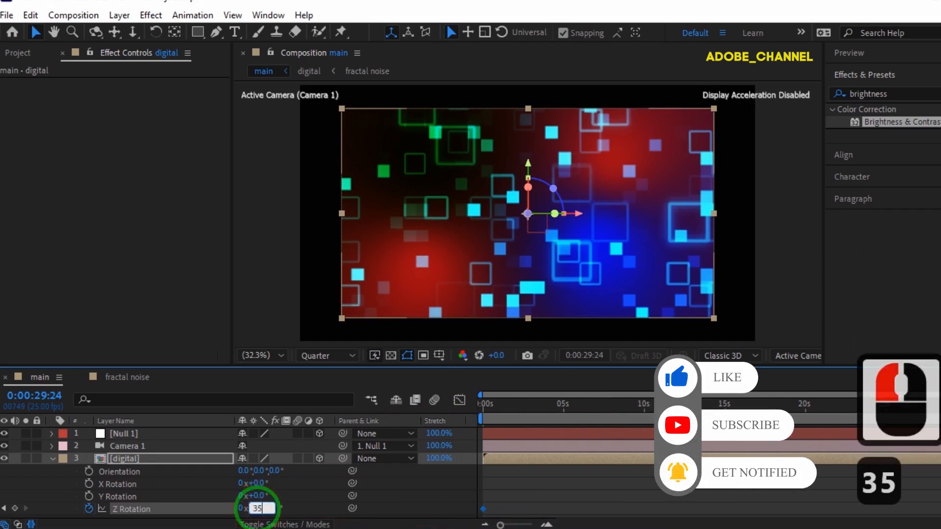
{"action": "key", "text": "Return"}
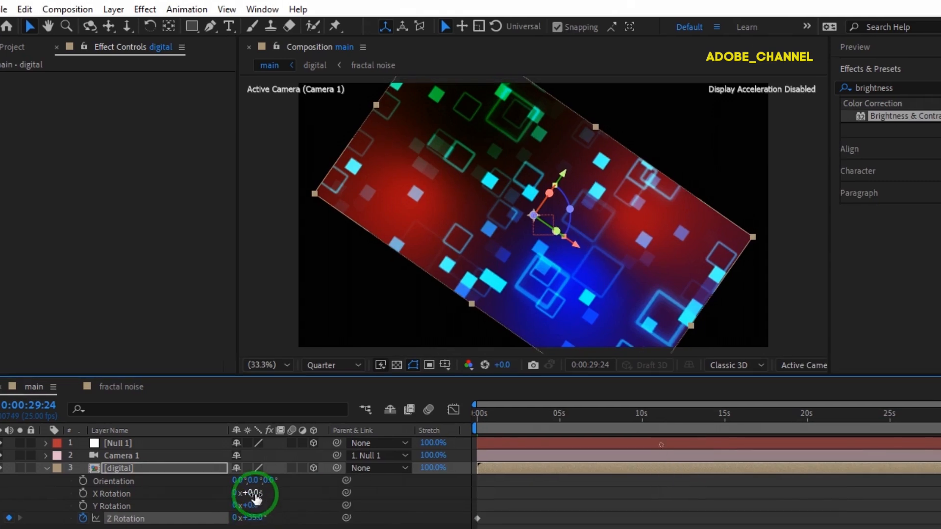
- Set the digital layer's X Rotation to -45° and its Y Rotation to -10°
{"action": "left_click", "coordinate": [255, 494]}
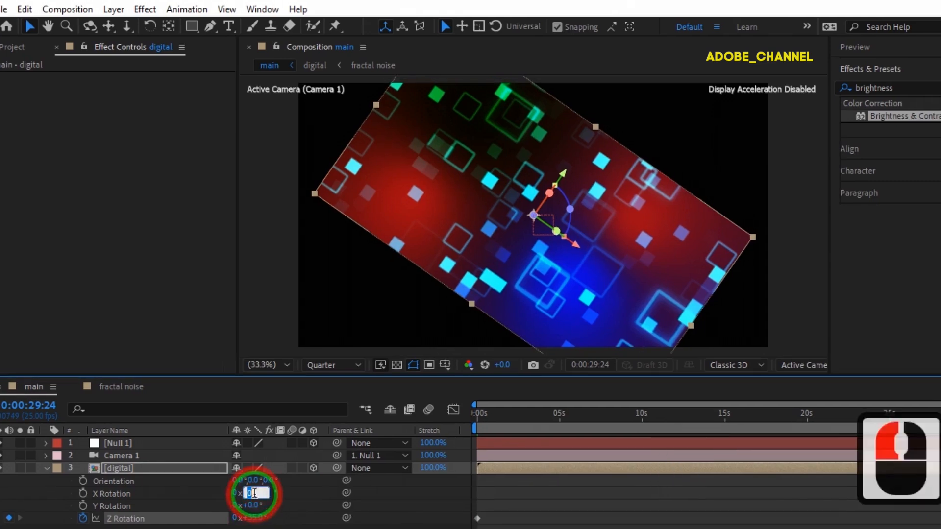
{"action": "type", "text": "-45"}
{"action": "key", "text": "Return"}
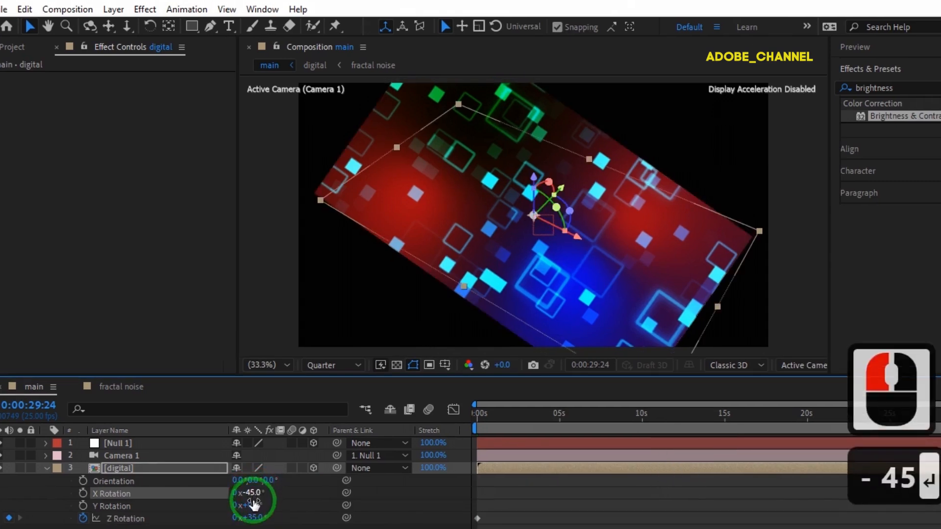
{"action": "left_click", "coordinate": [254, 504]}
{"action": "type", "text": "-10"}
{"action": "key", "text": "Return"}
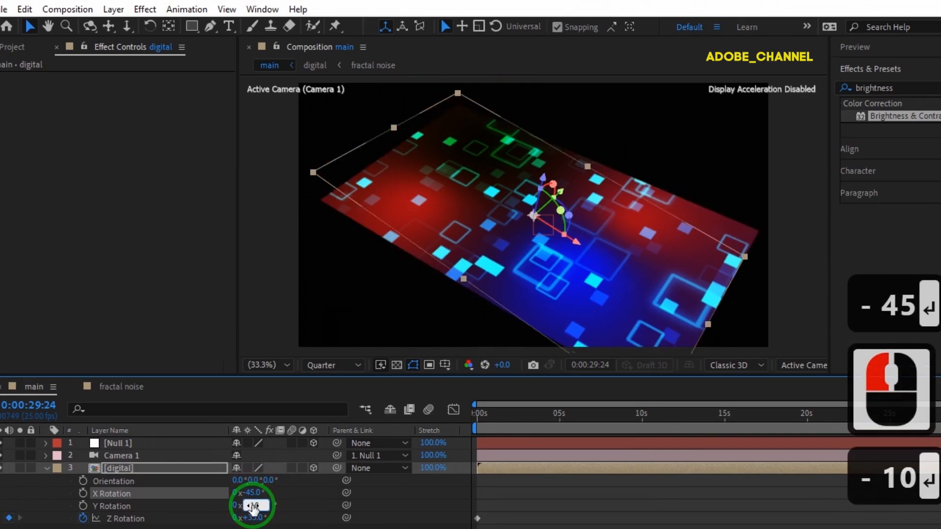
{"action": "left_click", "coordinate": [47, 468]}
- Find the Motion Tile effect and apply it to the digital layer
{"action": "left_click", "coordinate": [142, 468]}
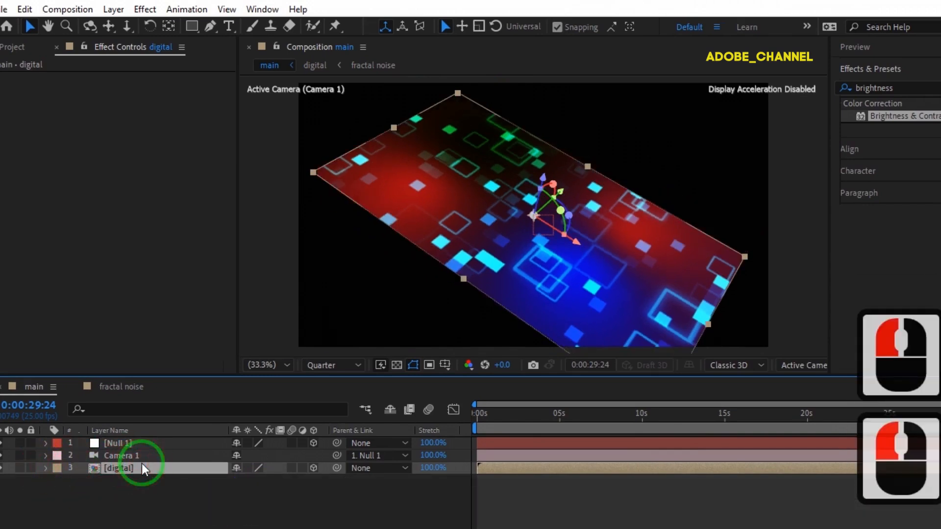
{"action": "left_click", "coordinate": [829, 87]}
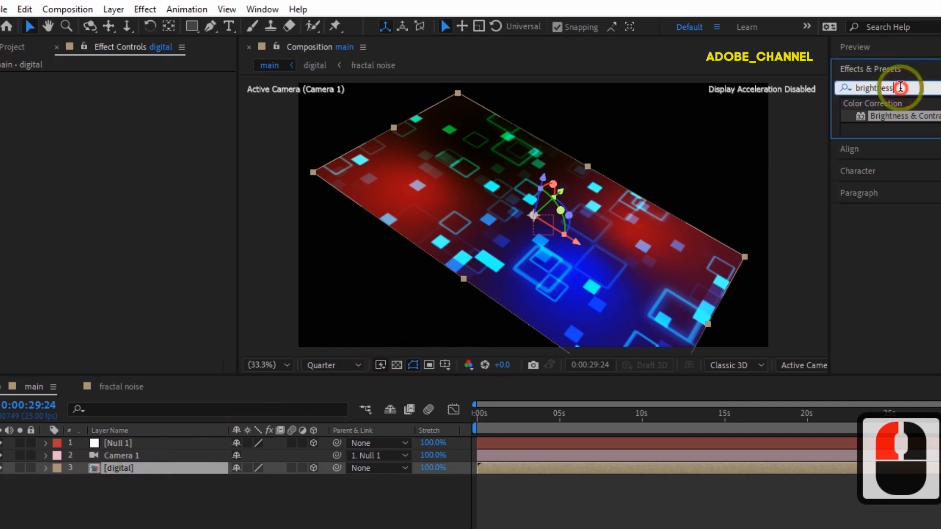
{"action": "type", "text": "mot"}
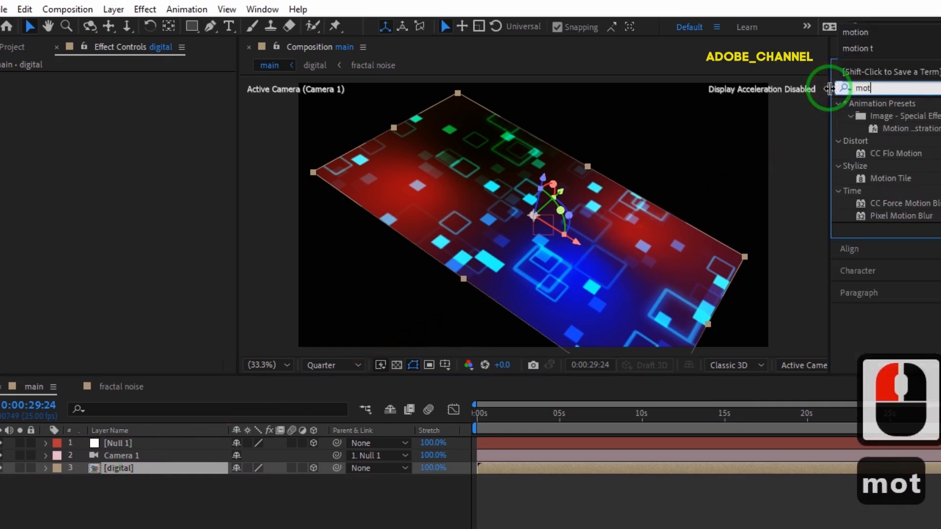
{"action": "type", "text": "ion t"}
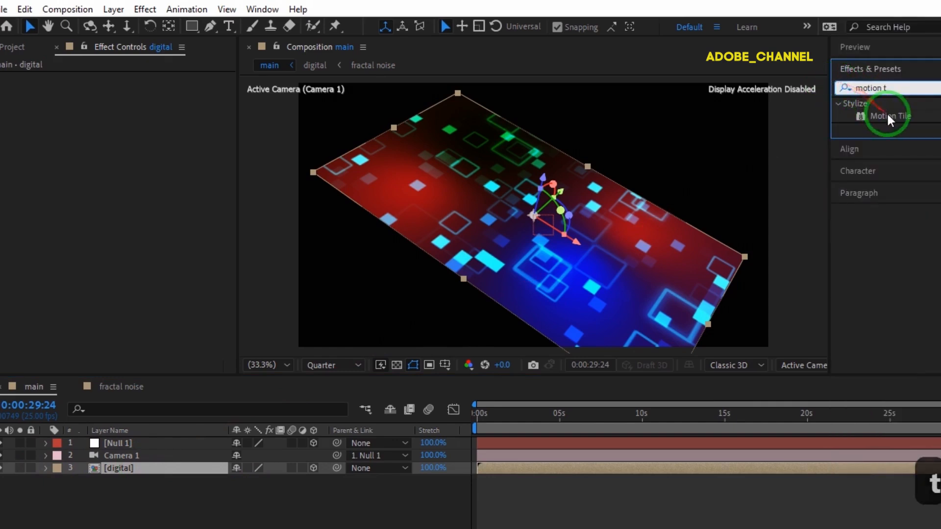
{"action": "double_click", "coordinate": [888, 117]}
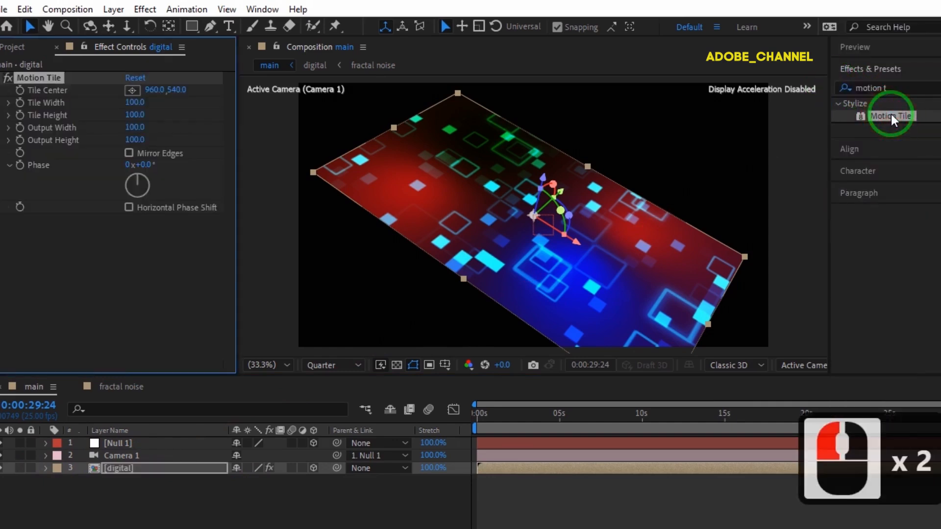
- Set Motion Tile's Output Width and Output Height to 350 and enable Mirror Edges
{"action": "left_click", "coordinate": [136, 127]}
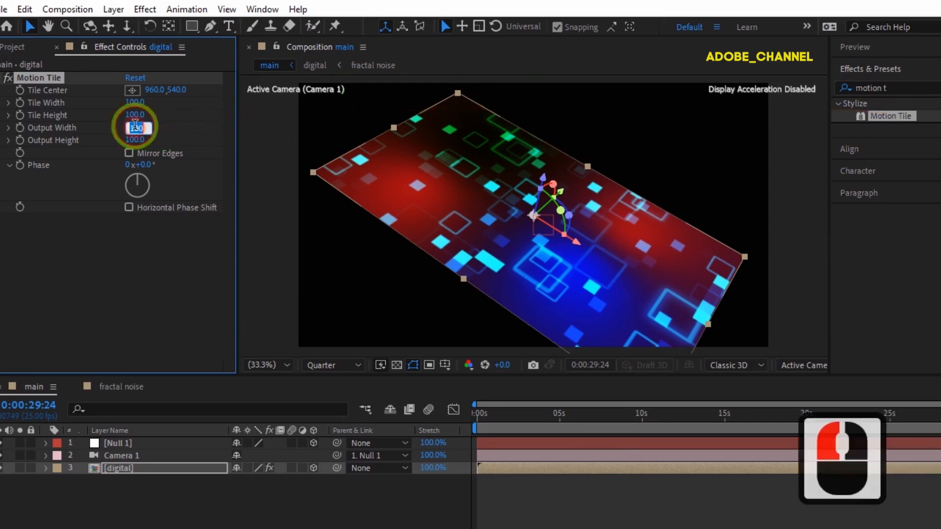
{"action": "type", "text": "350"}
{"action": "key", "text": "Return"}
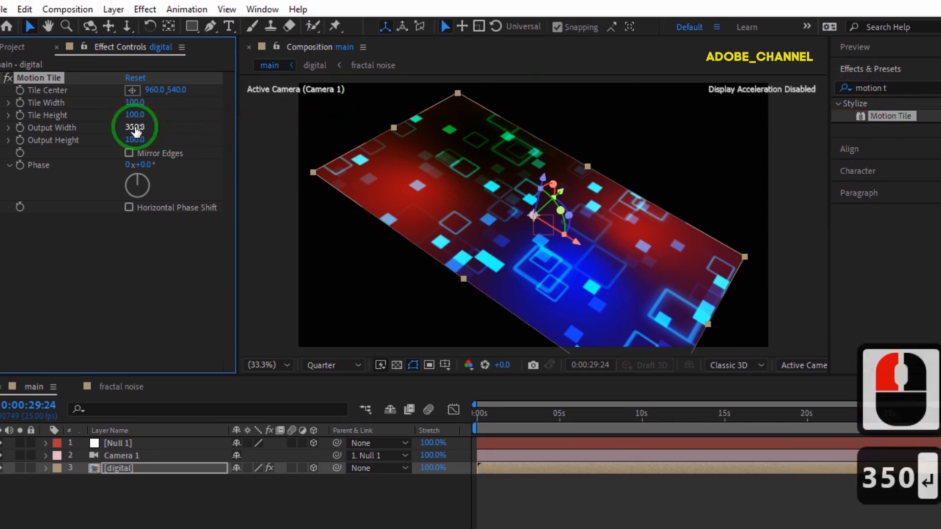
{"action": "left_click", "coordinate": [135, 140]}
{"action": "type", "text": "3"}
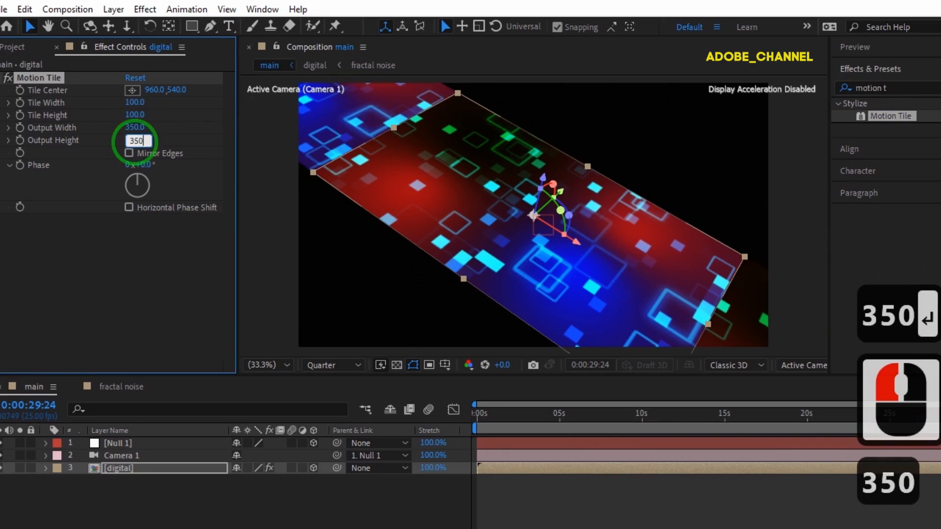
{"action": "type", "text": "50"}
{"action": "key", "text": "Return"}
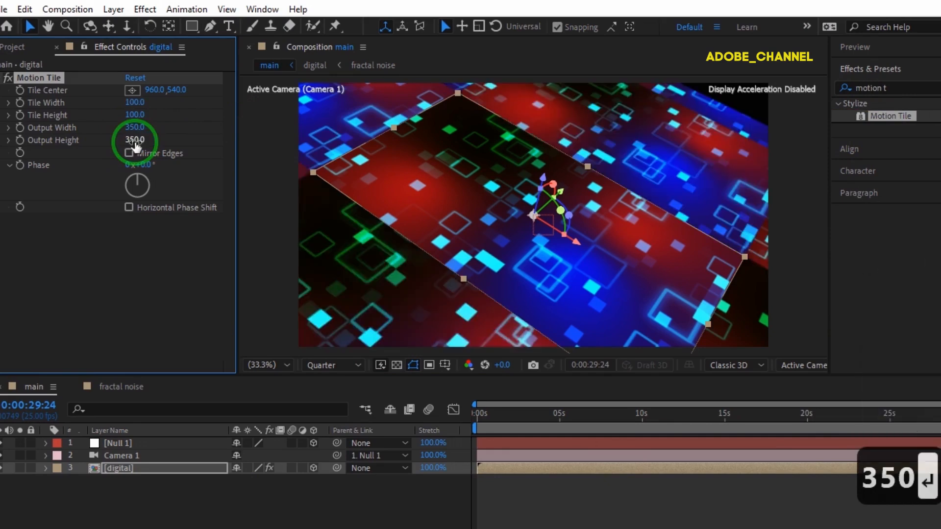
{"action": "left_click", "coordinate": [129, 154]}
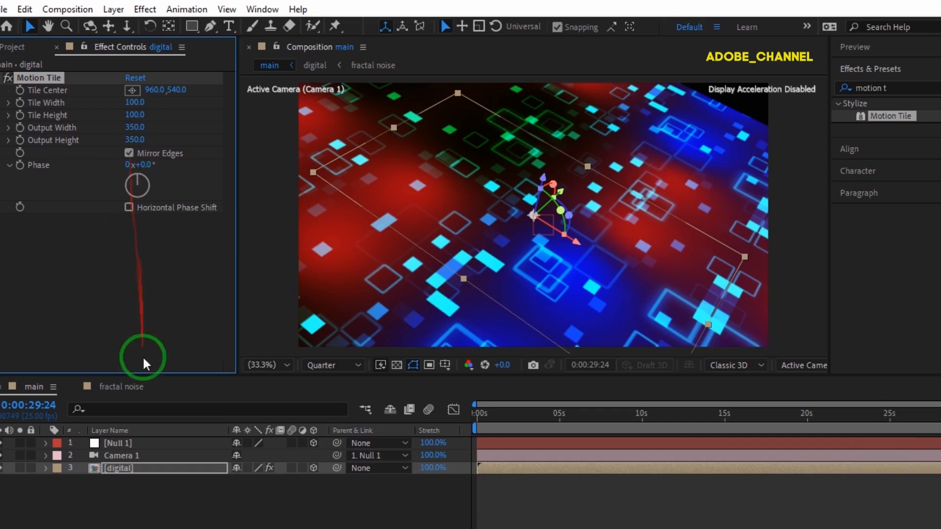
- Keyframe the null's Position on the first frame and set its Z value to 1000 at 0:00:29:24
{"action": "left_click", "coordinate": [146, 444]}
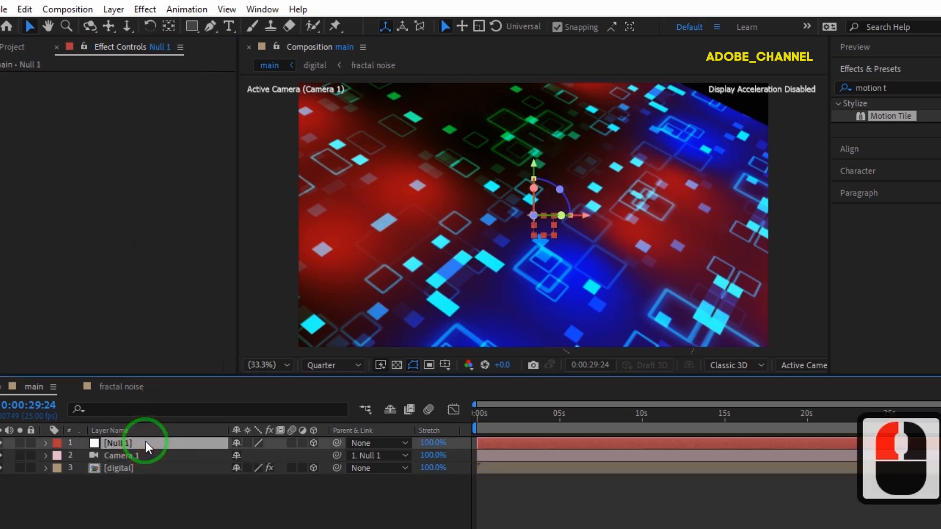
{"action": "key", "text": "p"}
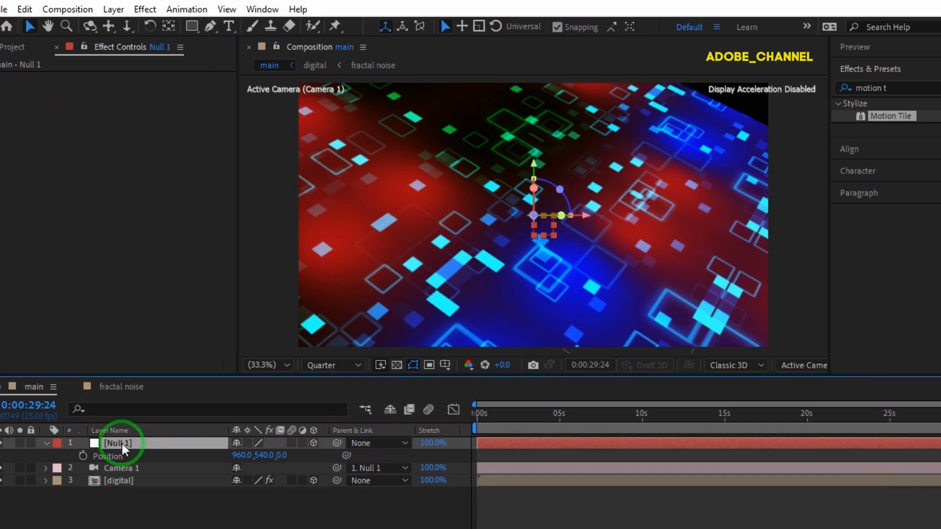
{"action": "left_click", "coordinate": [478, 416]}
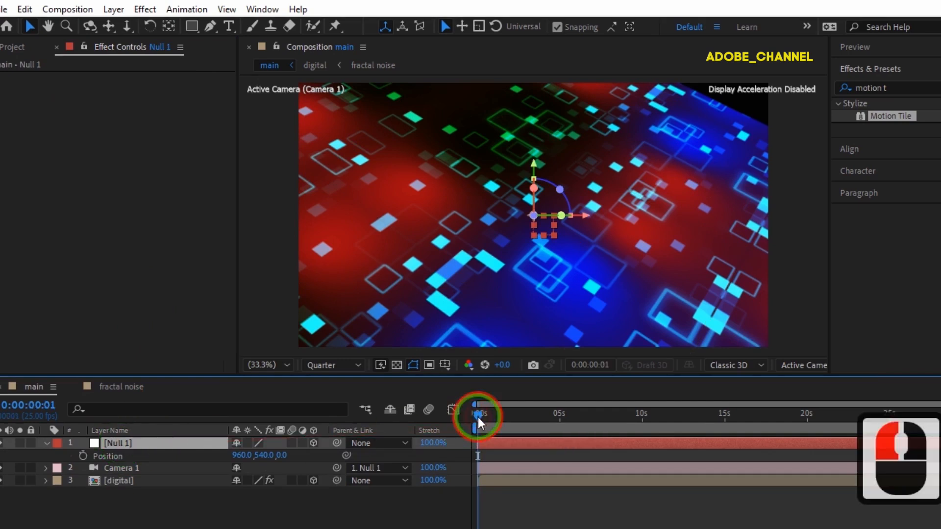
{"action": "left_click", "coordinate": [473, 416]}
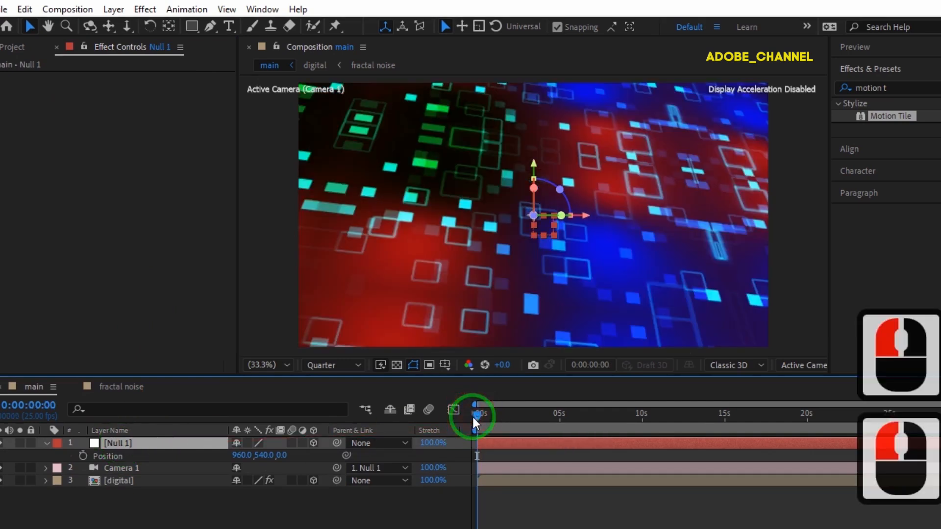
{"action": "left_click", "coordinate": [83, 455]}
{"action": "left_click_drag", "start_coordinate": [481, 412], "coordinate": [940, 412]}
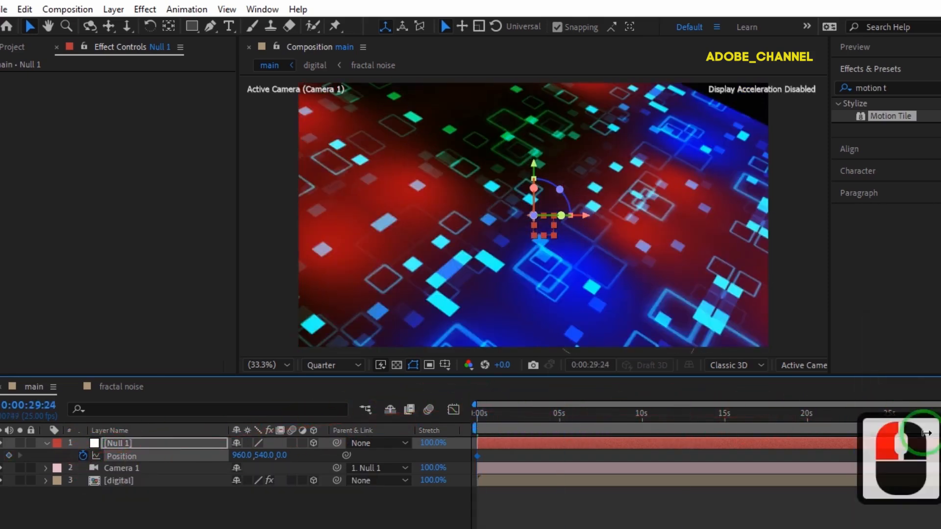
{"action": "left_click", "coordinate": [282, 456]}
{"action": "type", "text": "100"}
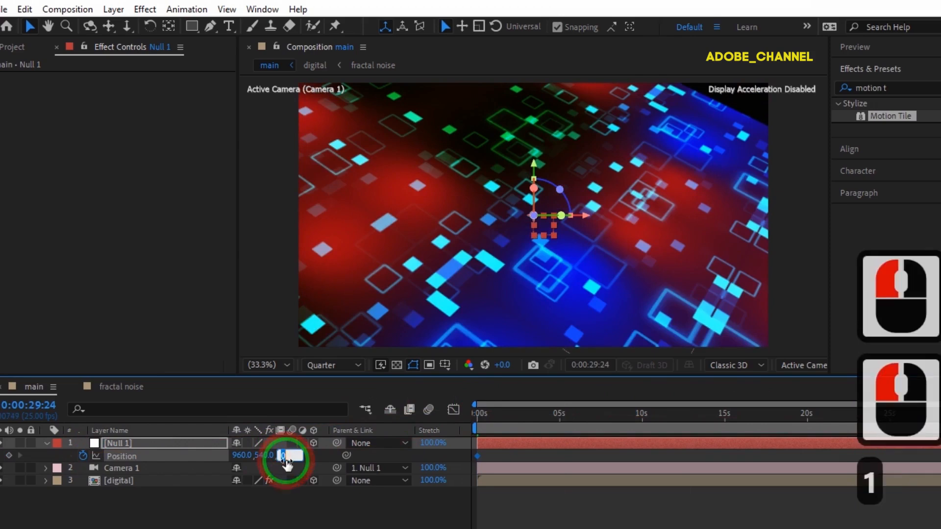
{"action": "key", "text": "Return"}
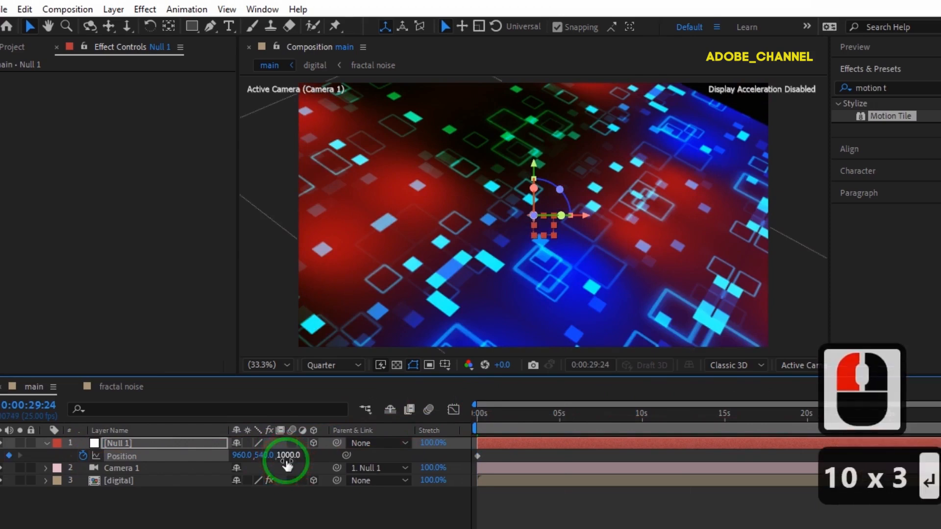
{"action": "left_click", "coordinate": [96, 443]}
{"action": "left_click", "coordinate": [47, 444]}
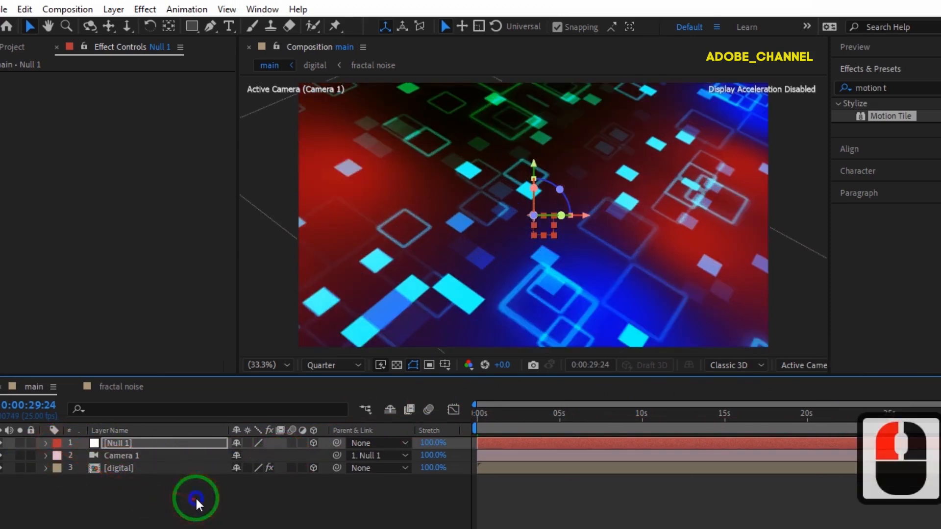
- Add a new adjustment layer to the main composition and rename it flare
{"action": "right_click", "coordinate": [196, 496]}
{"action": "mouse_move", "coordinate": [273, 328]}
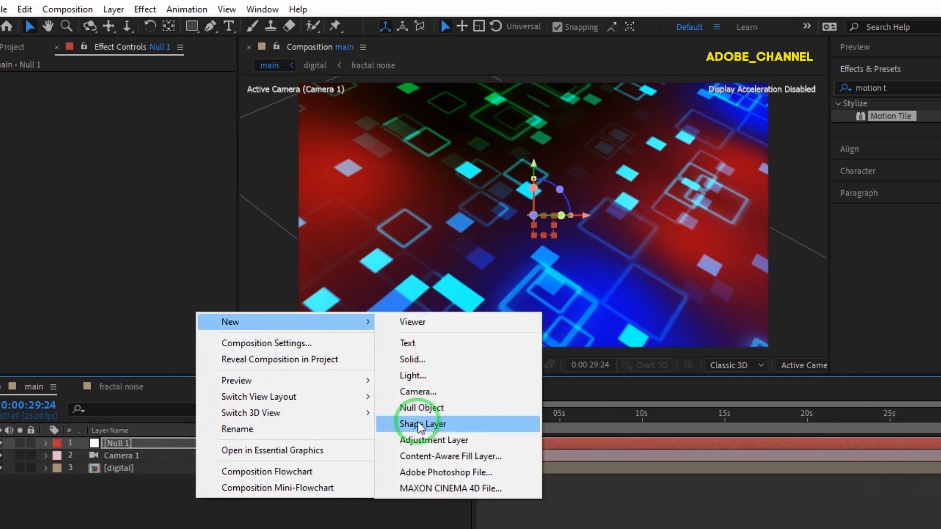
{"action": "left_click", "coordinate": [419, 442]}
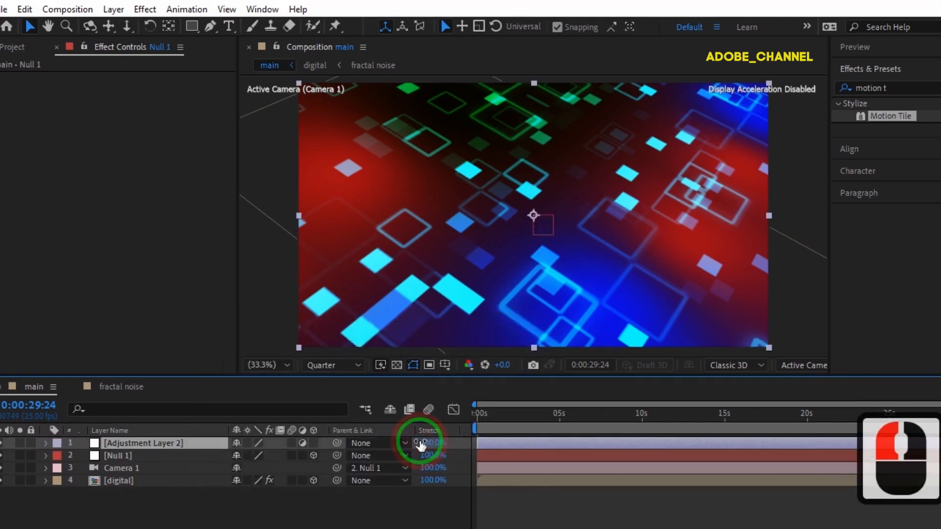
{"action": "right_click", "coordinate": [164, 443]}
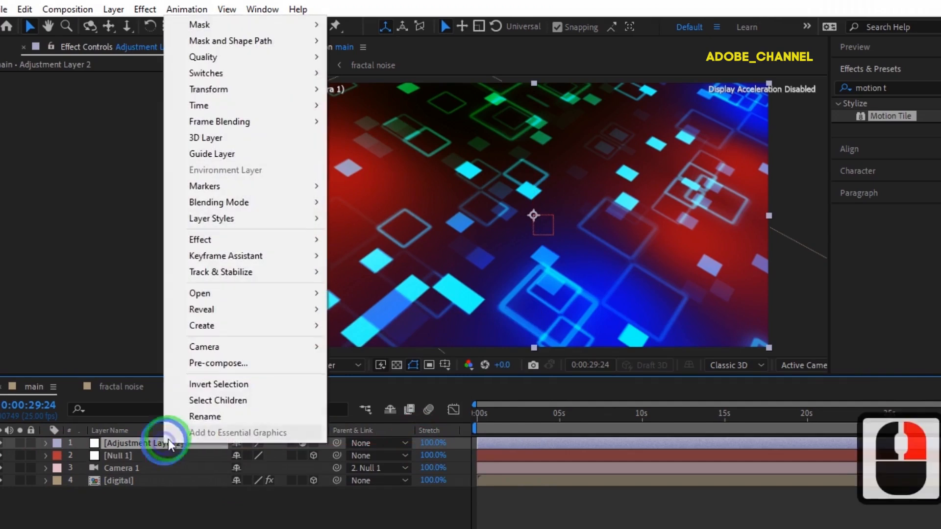
{"action": "left_click", "coordinate": [210, 416]}
{"action": "type", "text": "f"}
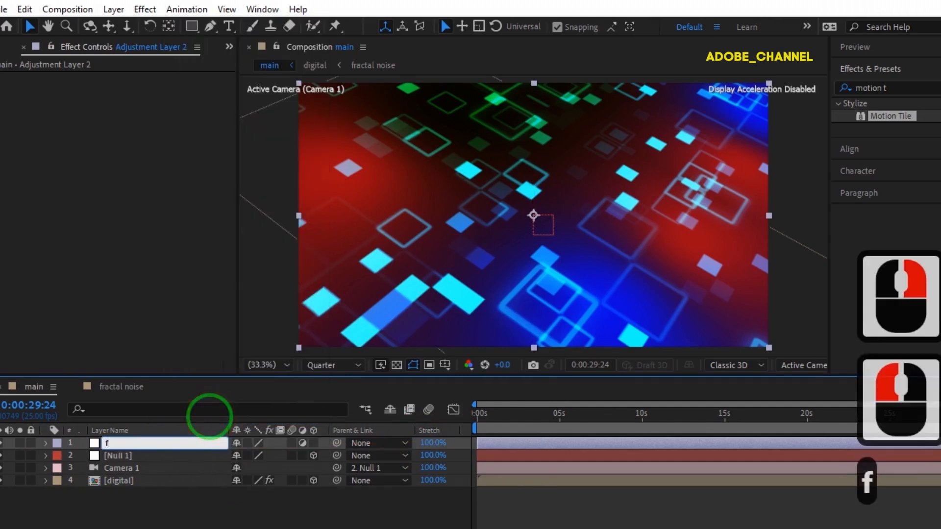
{"action": "type", "text": "lare"}
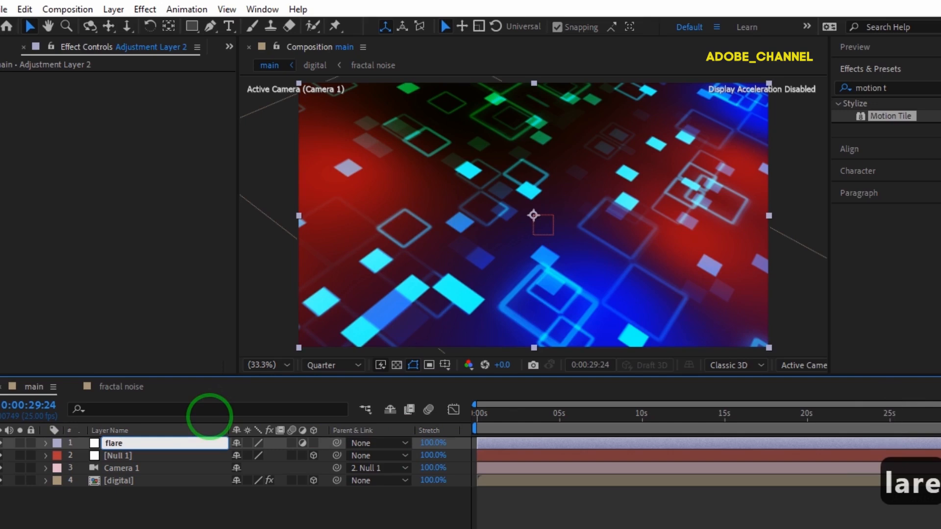
{"action": "key", "text": "Return"}
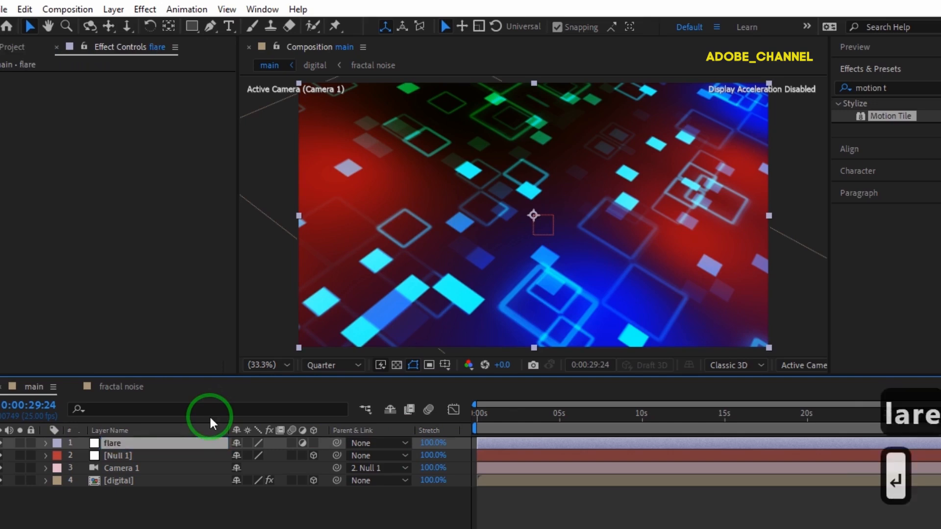
- Search the effects for "lens" and apply Lens Flare to the flare layer
{"action": "left_click_drag", "start_coordinate": [896, 88], "coordinate": [832, 91]}
{"action": "type", "text": "le"}
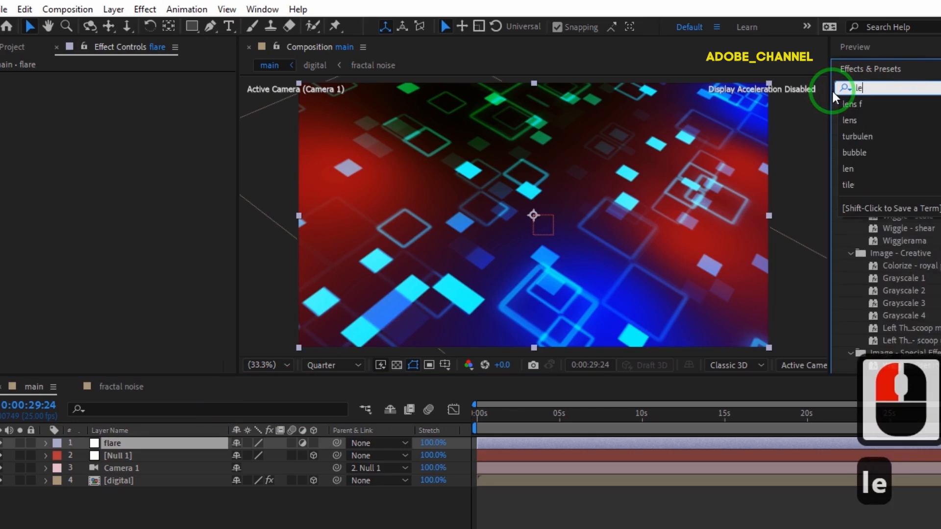
{"action": "type", "text": "ns"}
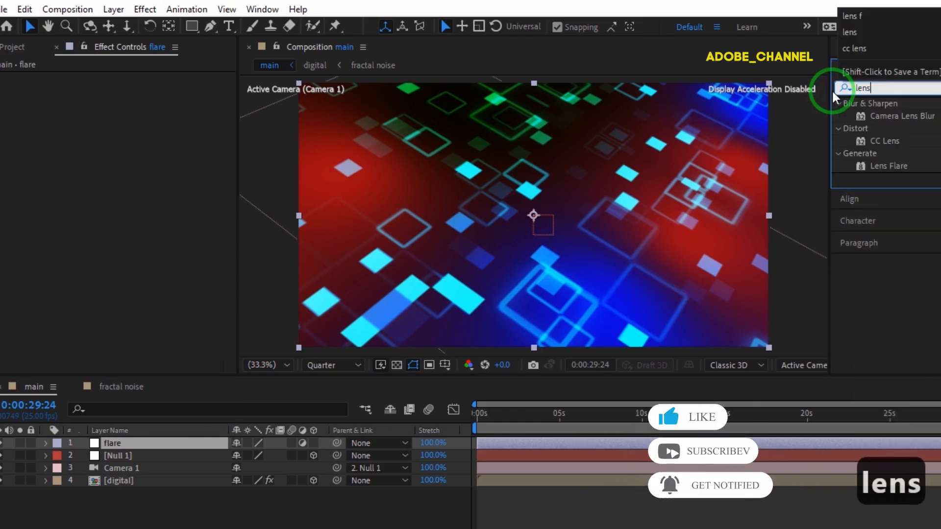
{"action": "double_click", "coordinate": [877, 164]}
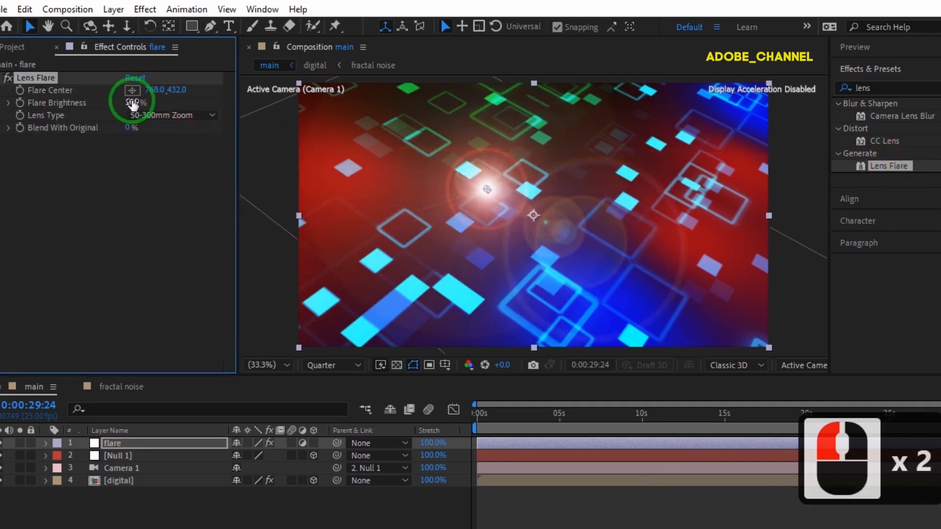
- Set the Lens Flare's Flare Brightness to 150% and its Lens Type to 105mm Prime
{"action": "left_click", "coordinate": [132, 103]}
{"action": "type", "text": "150"}
{"action": "key", "text": "Return"}
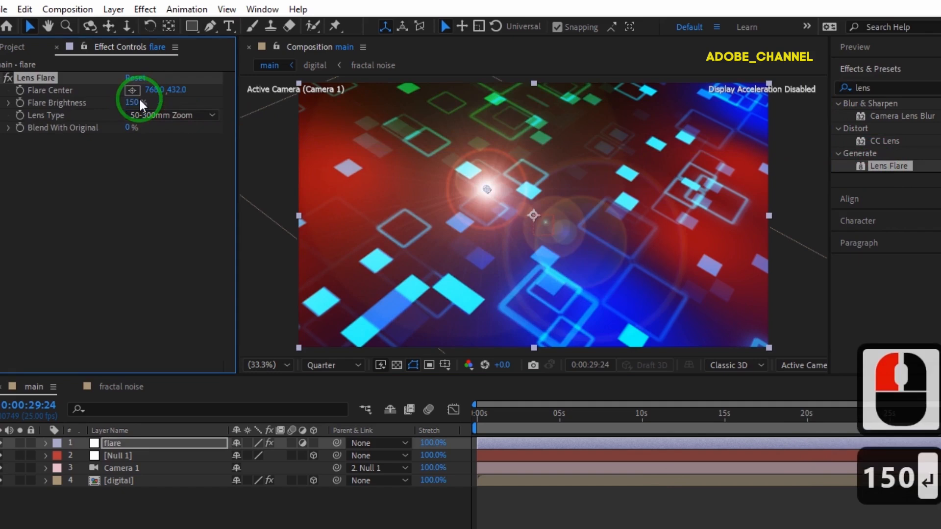
{"action": "left_click", "coordinate": [143, 114]}
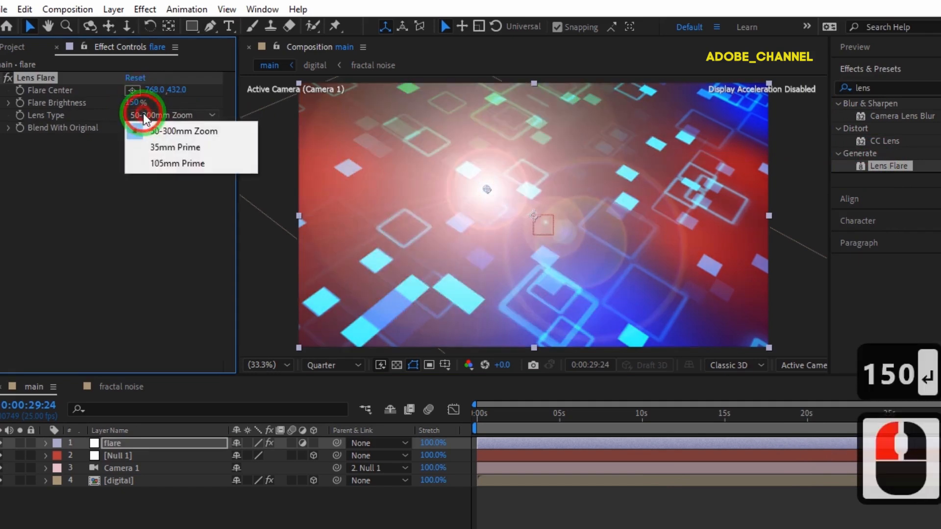
{"action": "left_click", "coordinate": [168, 164]}
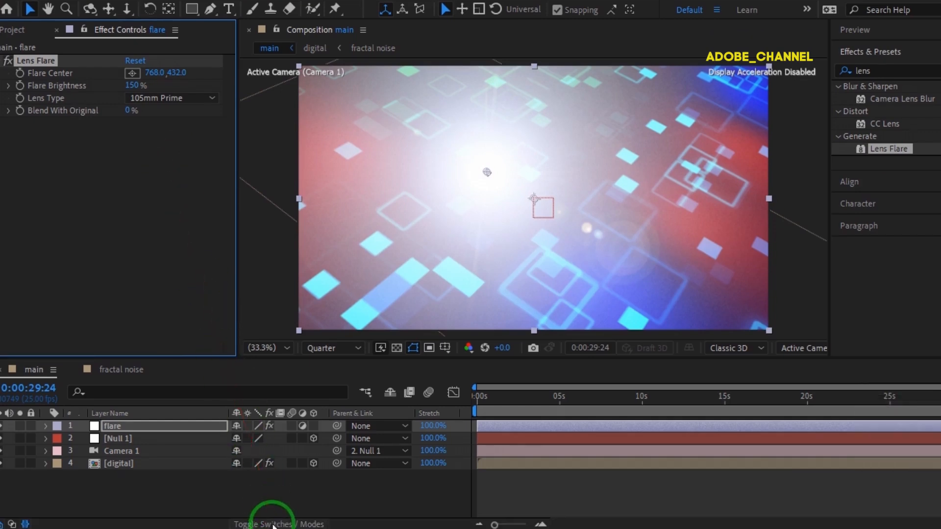
- Show the layer blending modes and set the flare layer's mode to Soft Light
{"action": "left_click", "coordinate": [272, 524]}
{"action": "left_click", "coordinate": [274, 427]}
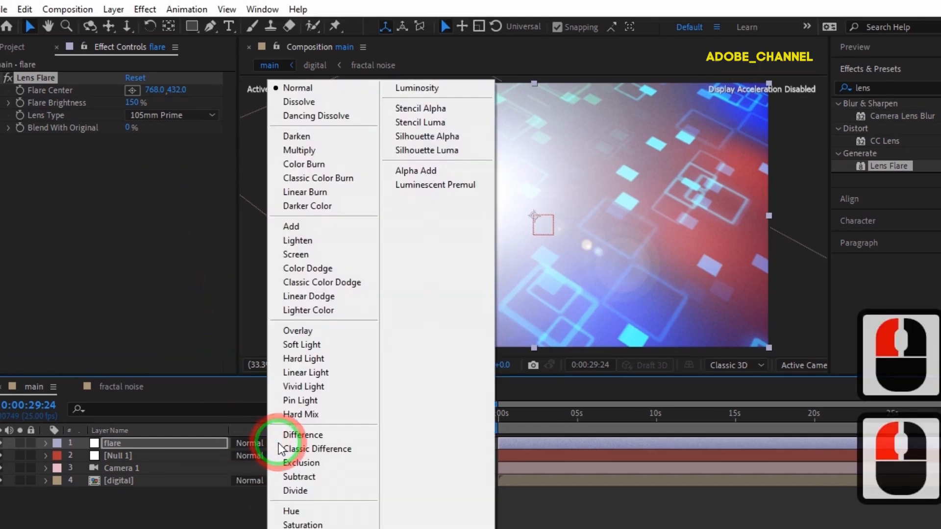
{"action": "left_click", "coordinate": [301, 345]}
- Return to the first frame and play a preview of the main composition's animation, stopping it when finished
{"action": "left_click", "coordinate": [498, 413]}
{"action": "left_click_drag", "start_coordinate": [498, 413], "coordinate": [488, 414]}
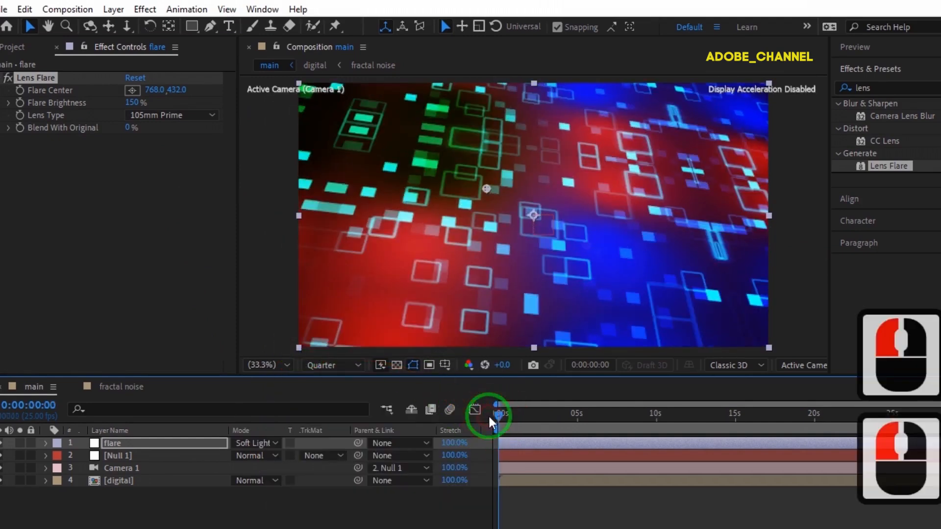
{"action": "left_click", "coordinate": [904, 45]}
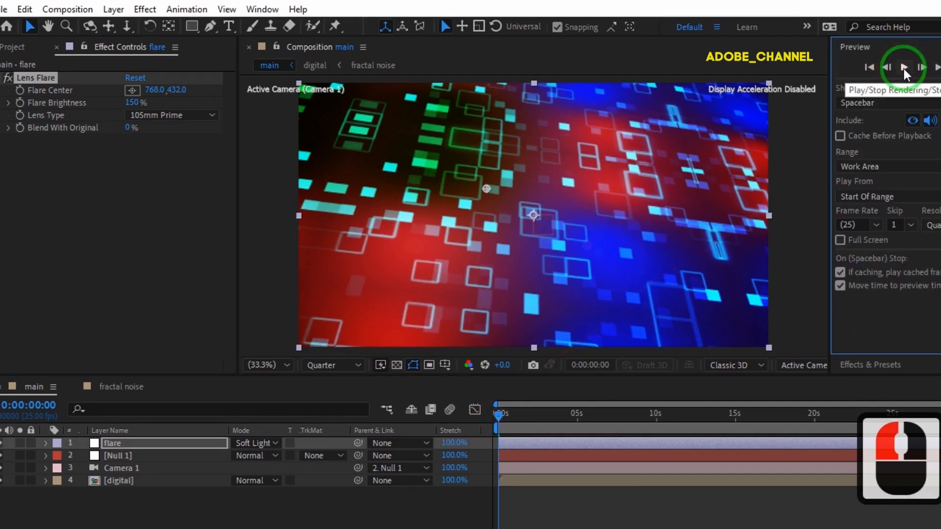
{"action": "left_click", "coordinate": [903, 68]}
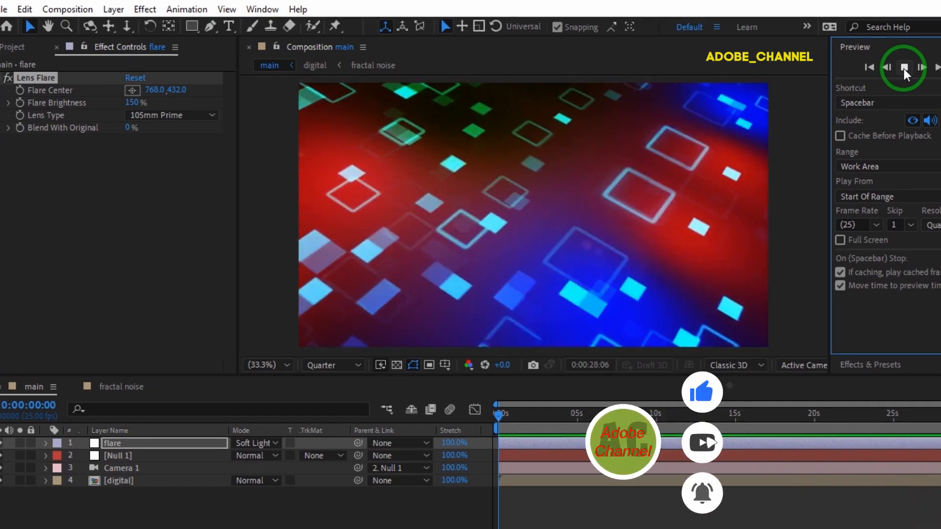
{"action": "left_click", "coordinate": [903, 67]}
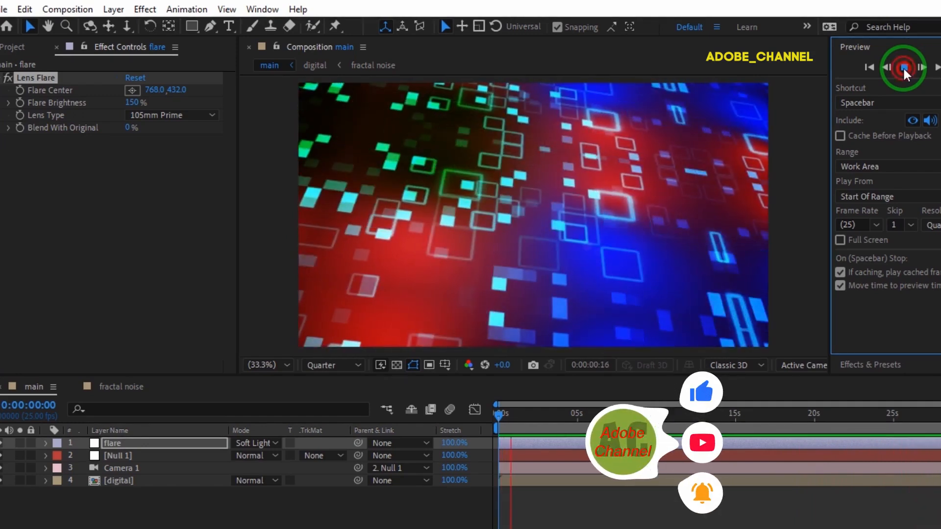